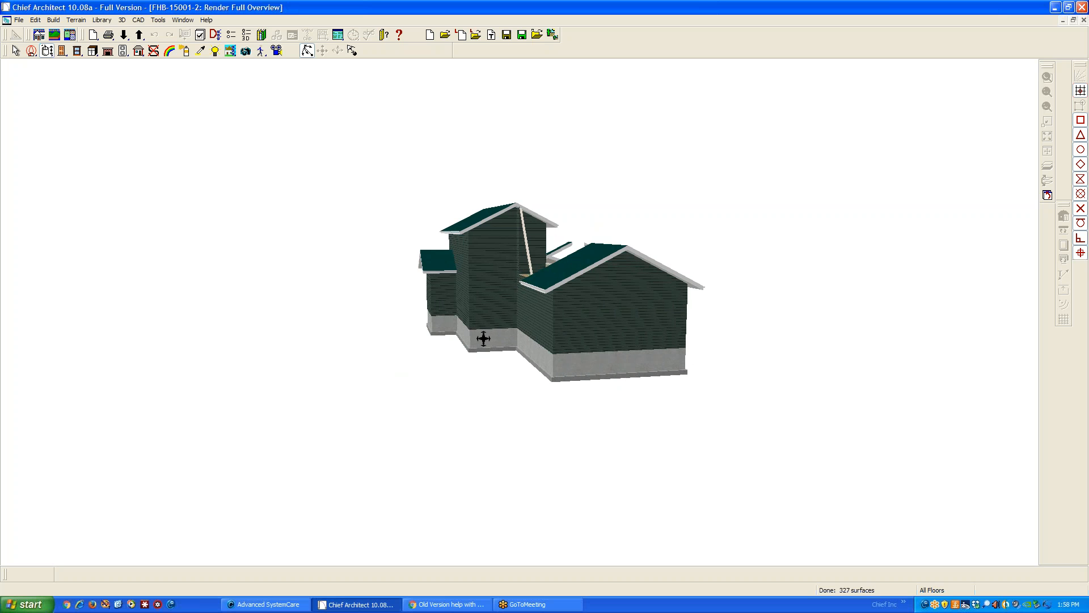
Examine the house's roofs and walls from several sides in the 3D full overview
scroll(496, 260, "up", 3)
scroll(516, 276, "up", 1)
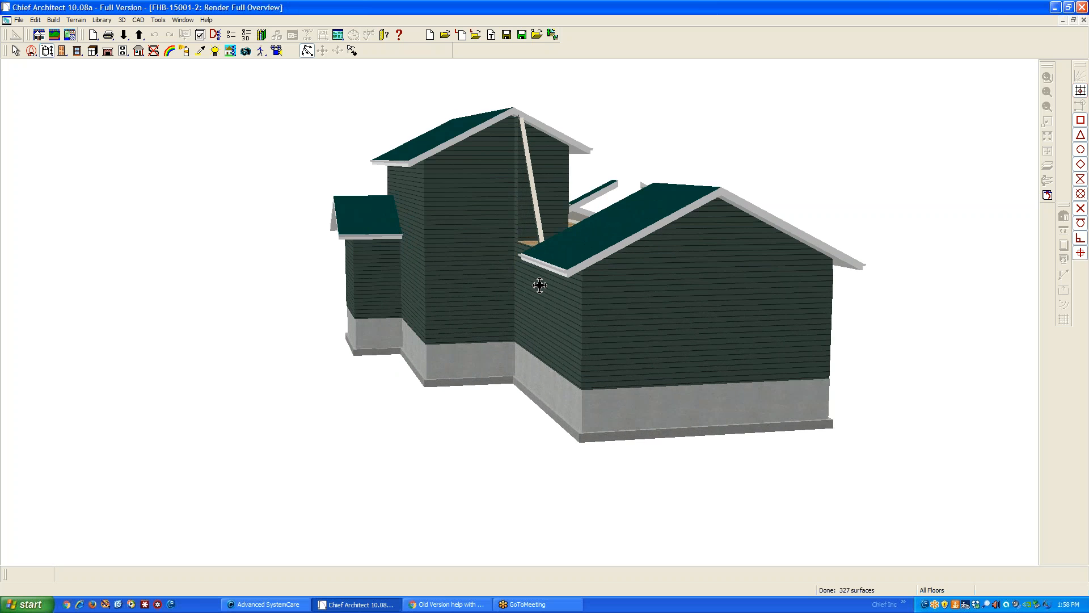
scroll(590, 281, "up", 3)
left_click_drag(618, 288, 625, 272)
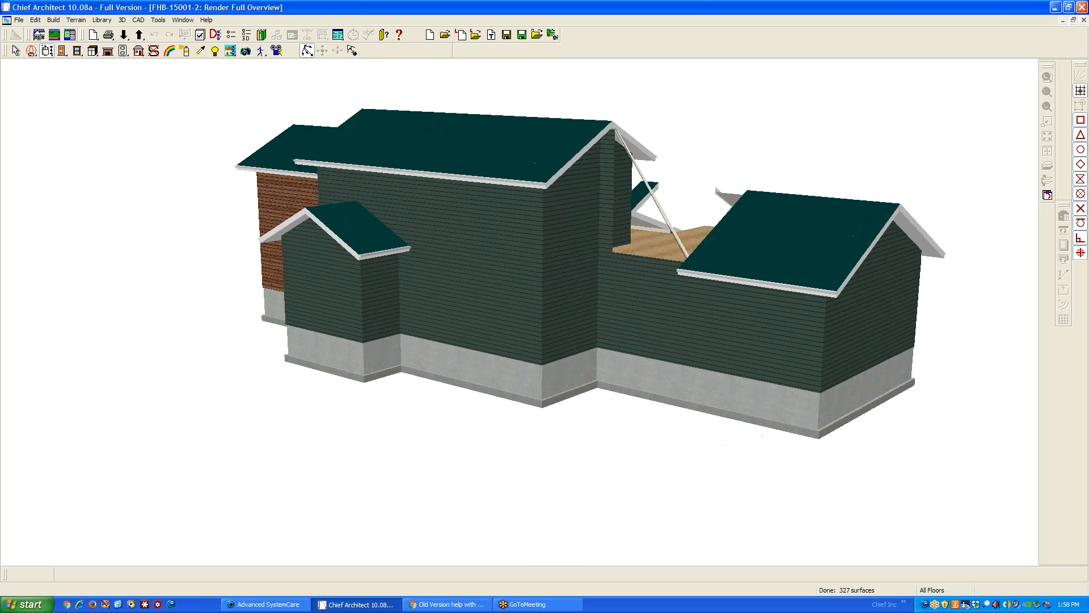
left_click_drag(512, 282, 816, 279)
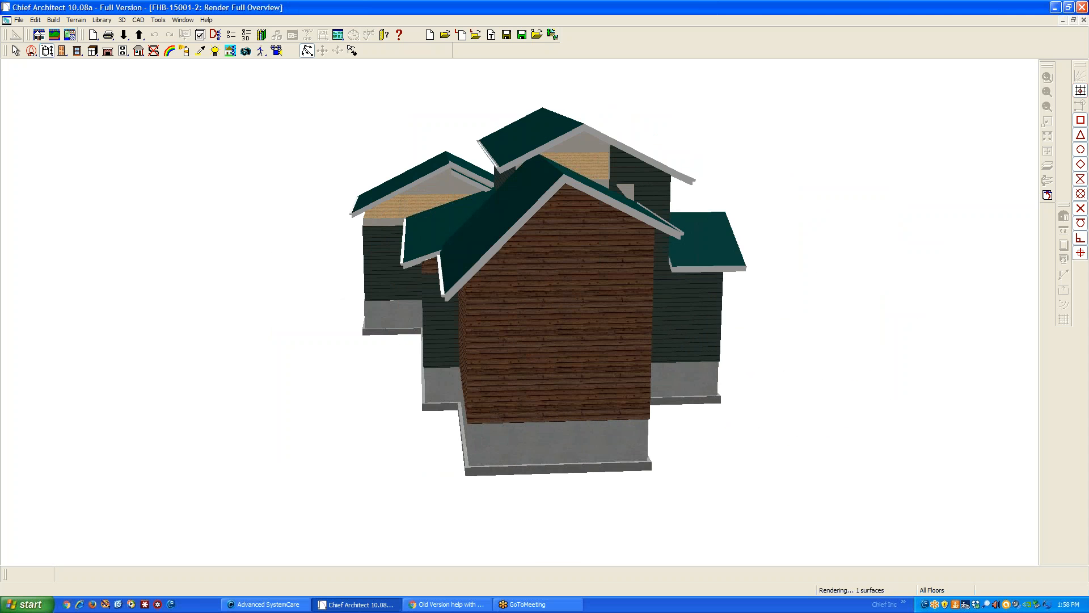
left_click_drag(674, 328, 578, 306)
key("space")
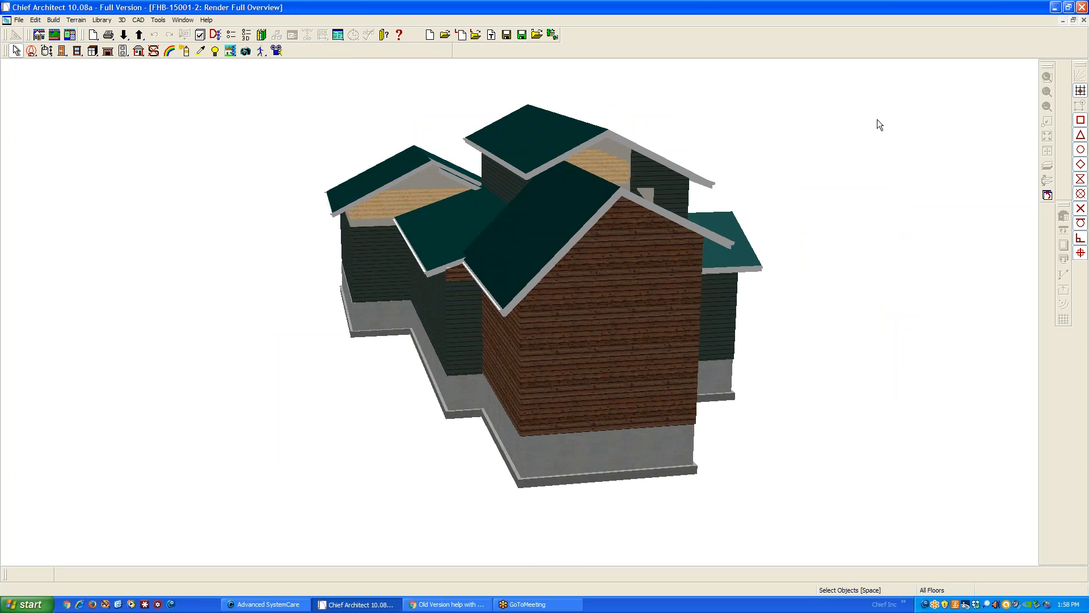
Close the 3D overview and compare the floor 1 and floor 2 plans
left_click(1083, 20)
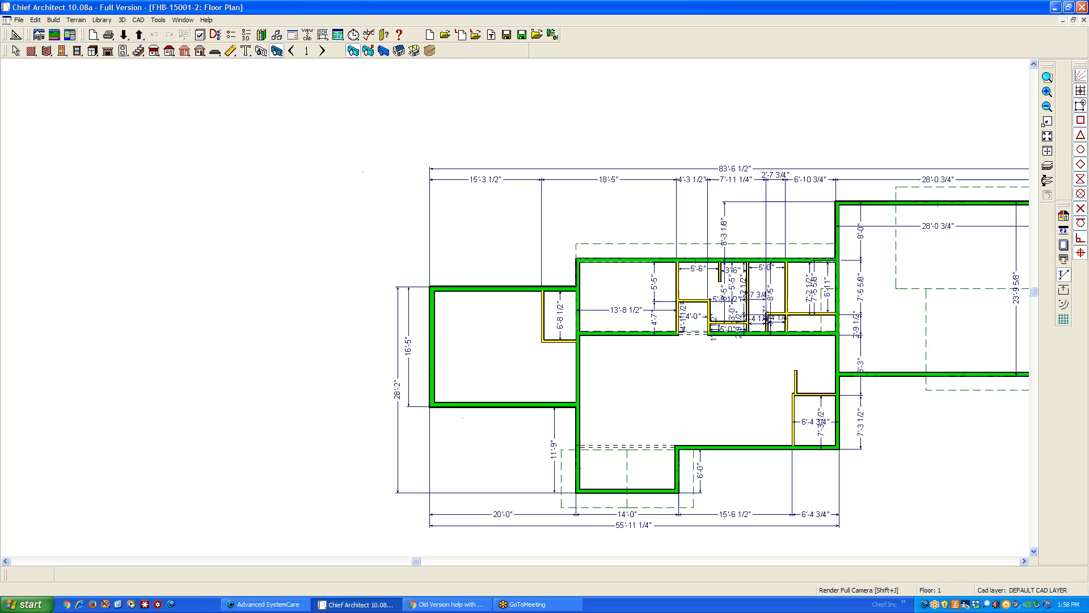
scroll(795, 115, "down", 3)
scroll(532, 121, "up", 2)
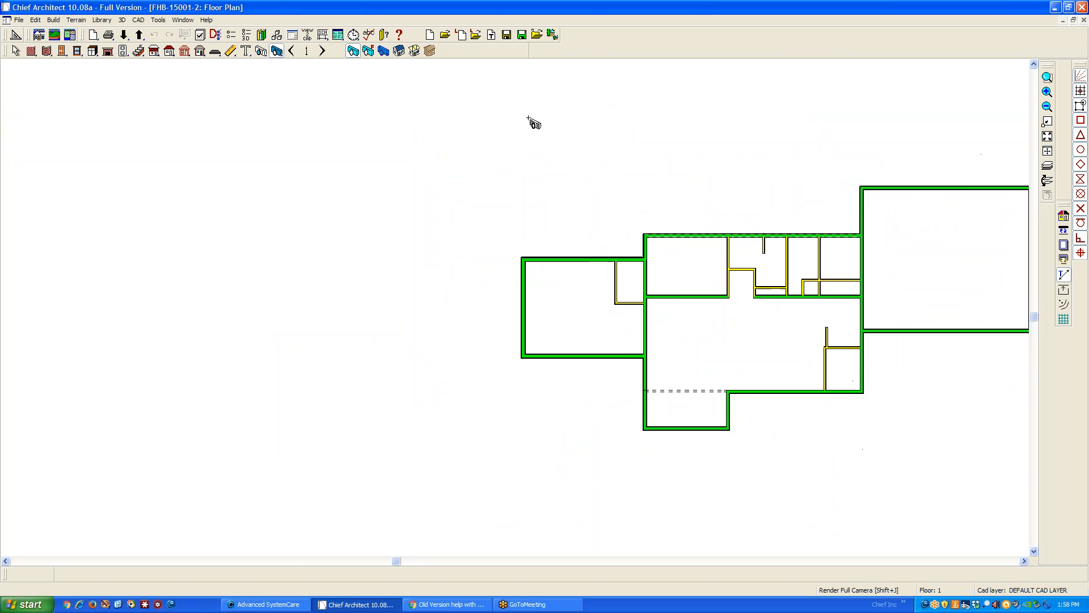
left_click(321, 51)
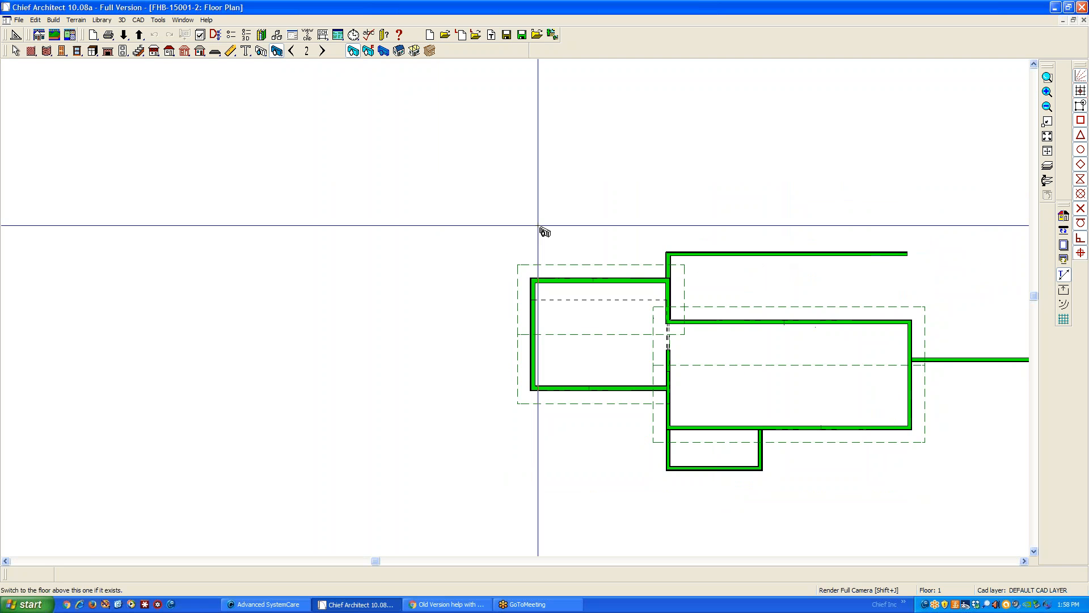
scroll(542, 160, "down", 1)
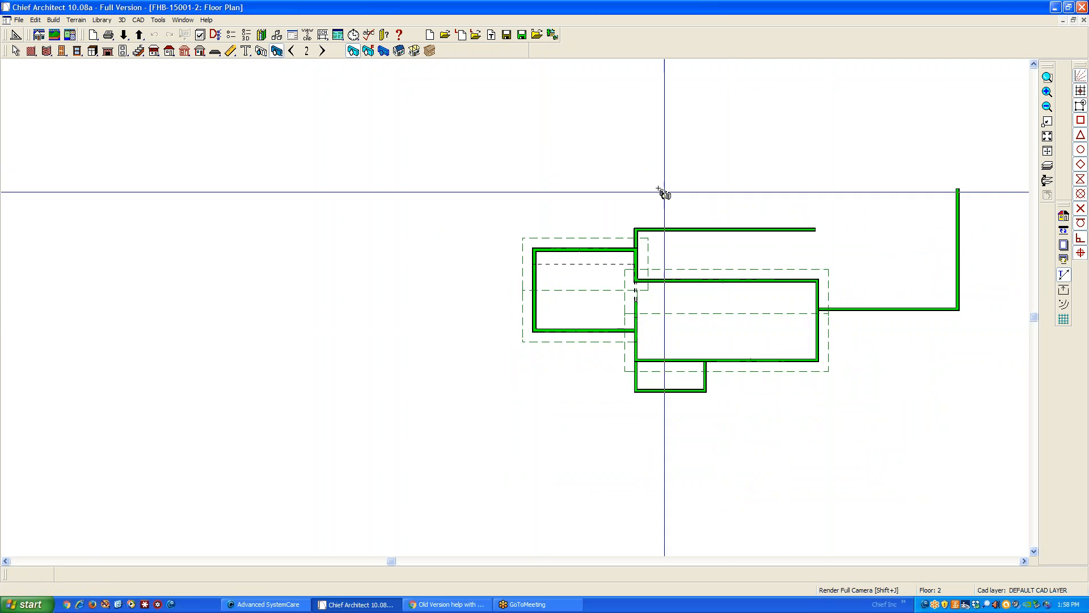
left_click(291, 51)
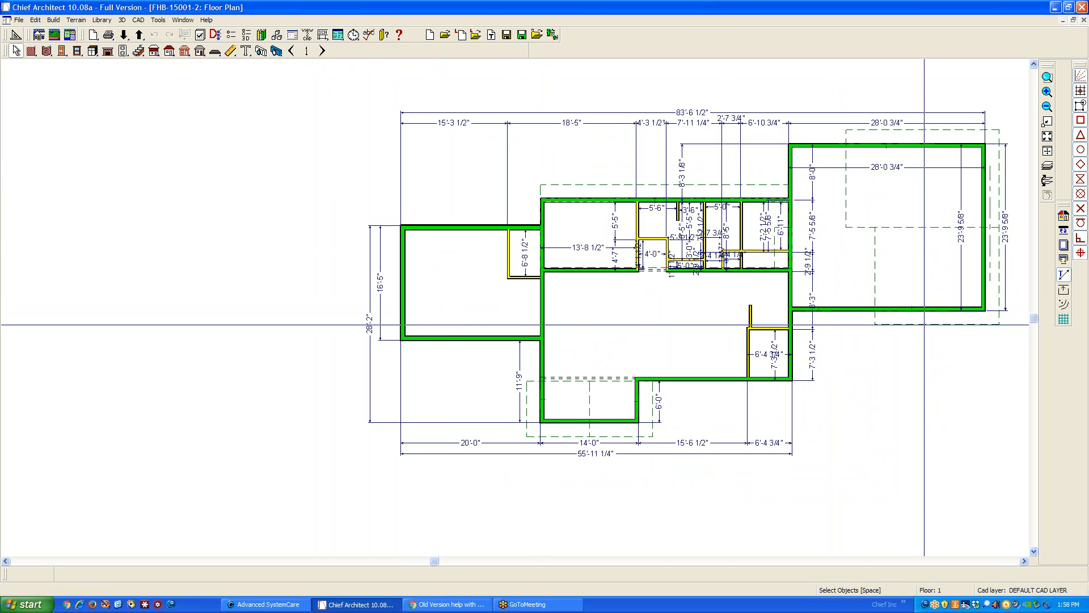
Check the specifications of the two roof planes over the large right-hand wing on floor 1
left_click(925, 325)
scroll(533, 288, "up", 1)
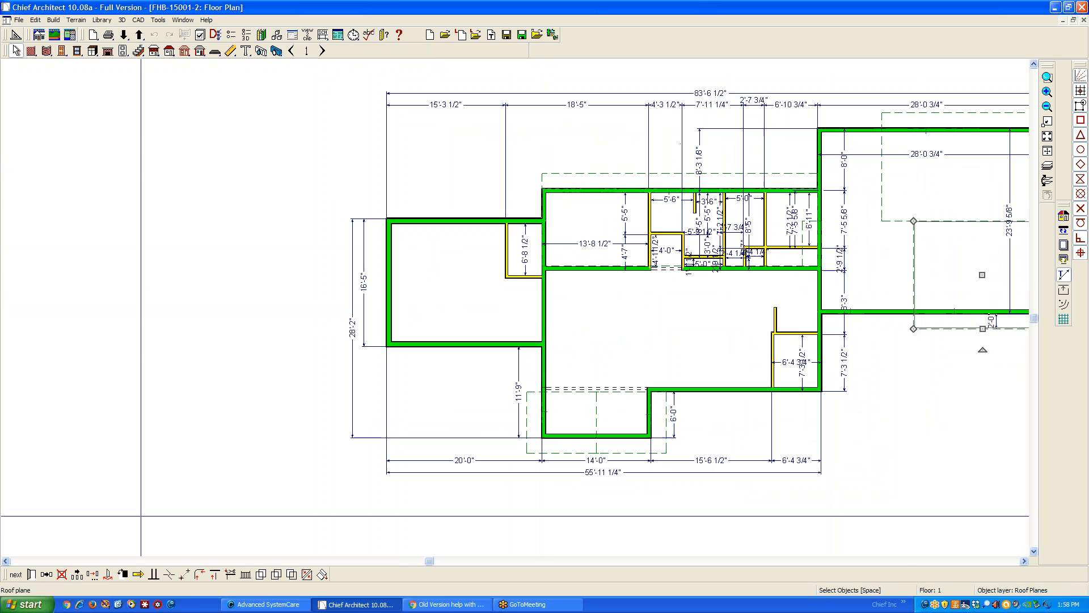
left_click(30, 574)
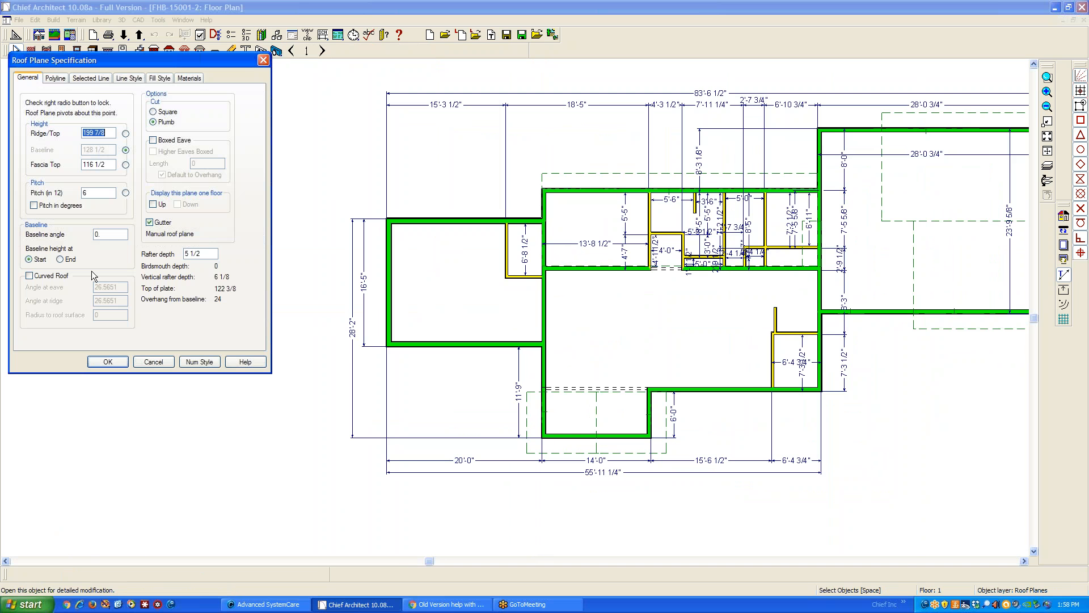
left_click(155, 361)
key("F6")
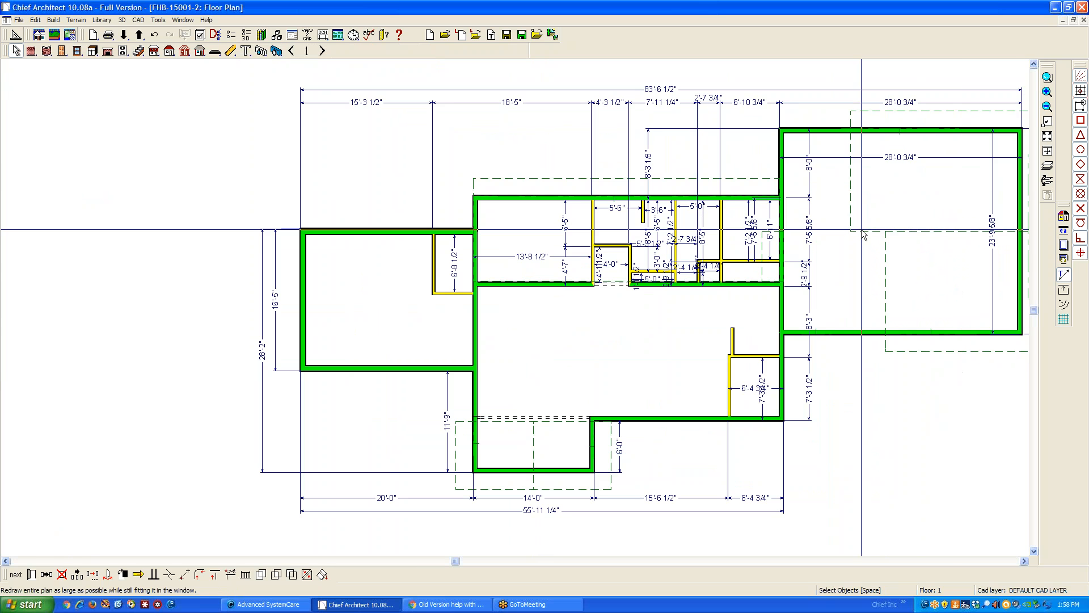
left_click(889, 230)
left_click(31, 574)
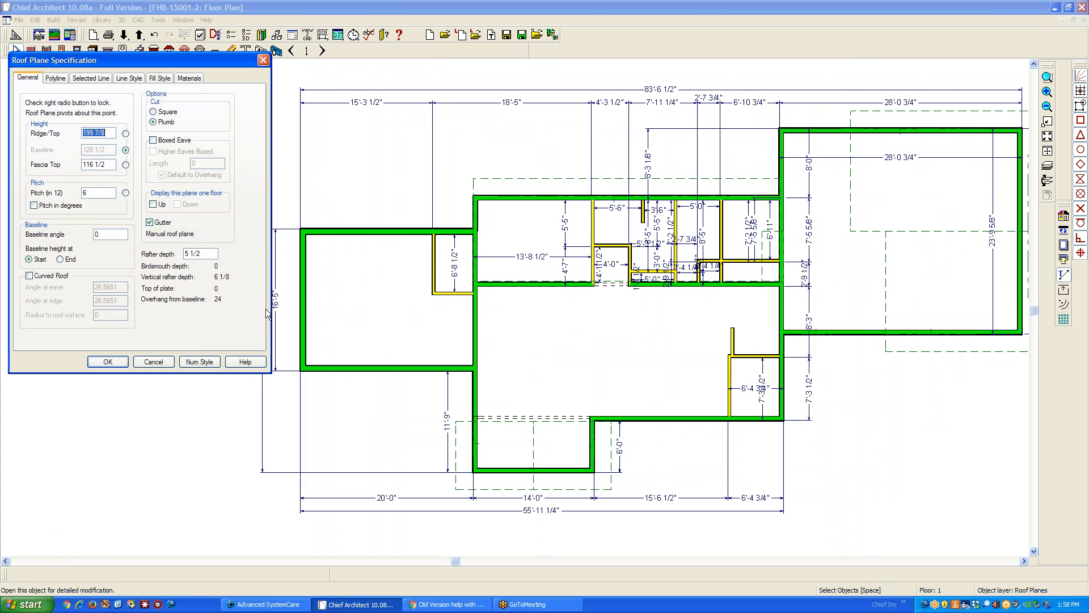
left_click(154, 361)
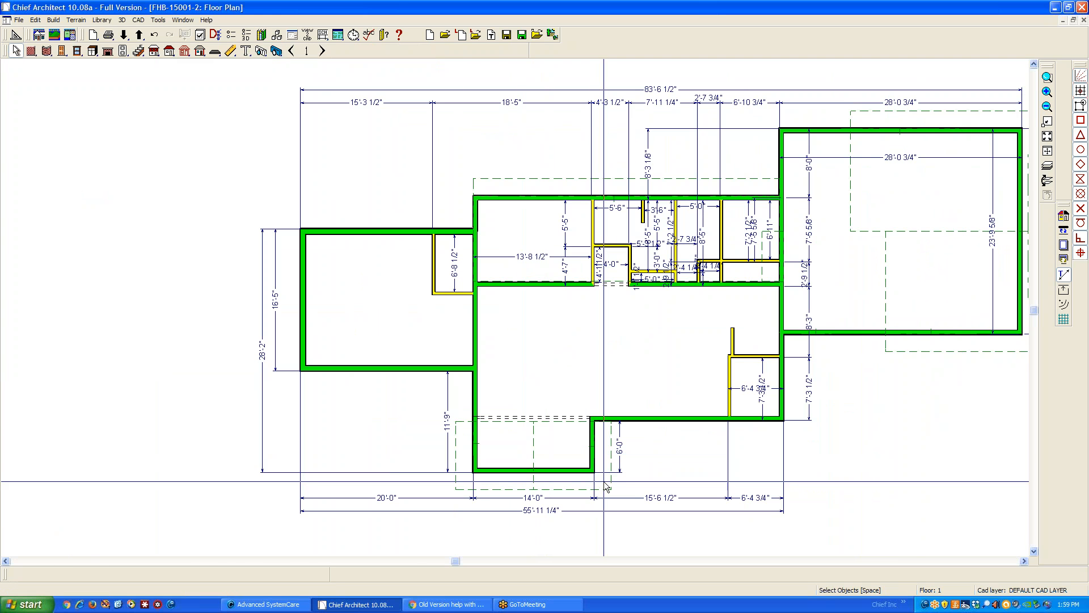
Check the specifications of both roof planes over the 14'-0" wide front bump-out on floor 1
left_click(604, 451)
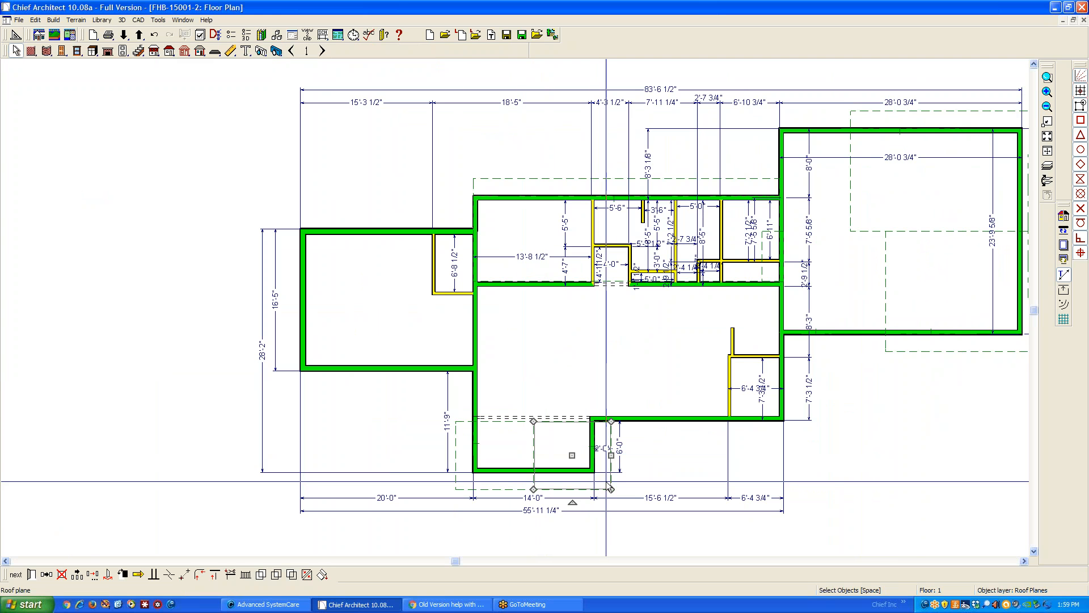
left_click(31, 574)
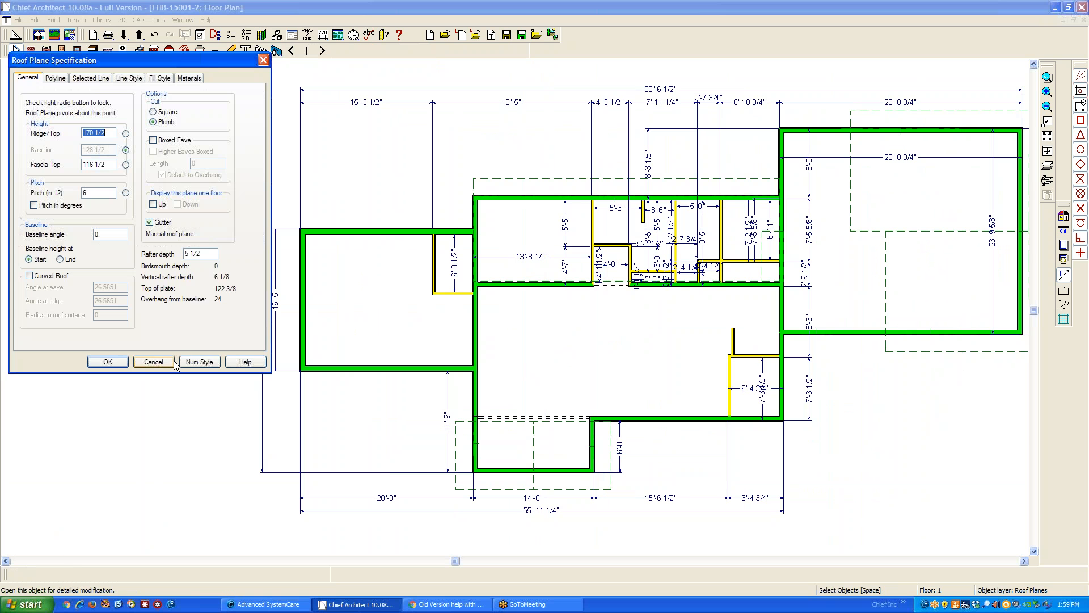
left_click(155, 361)
left_click(453, 455)
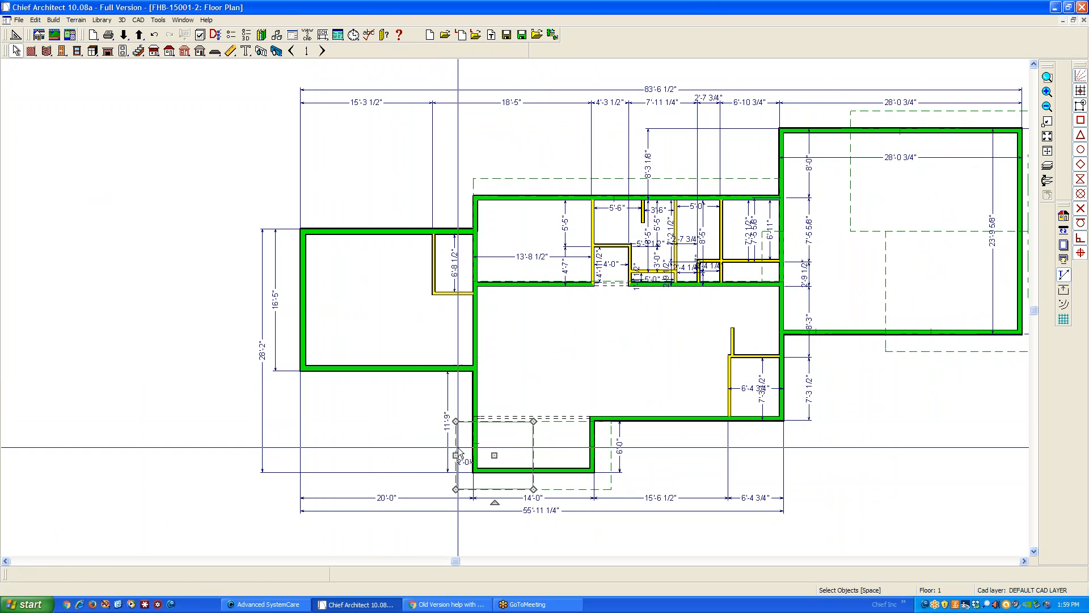
left_click(31, 575)
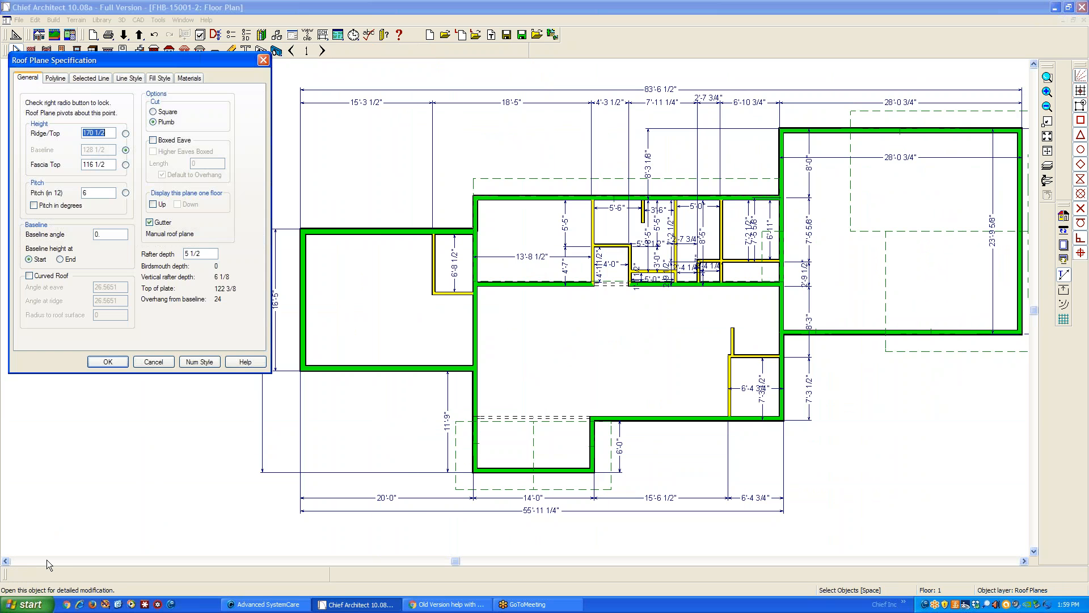
left_click(162, 363)
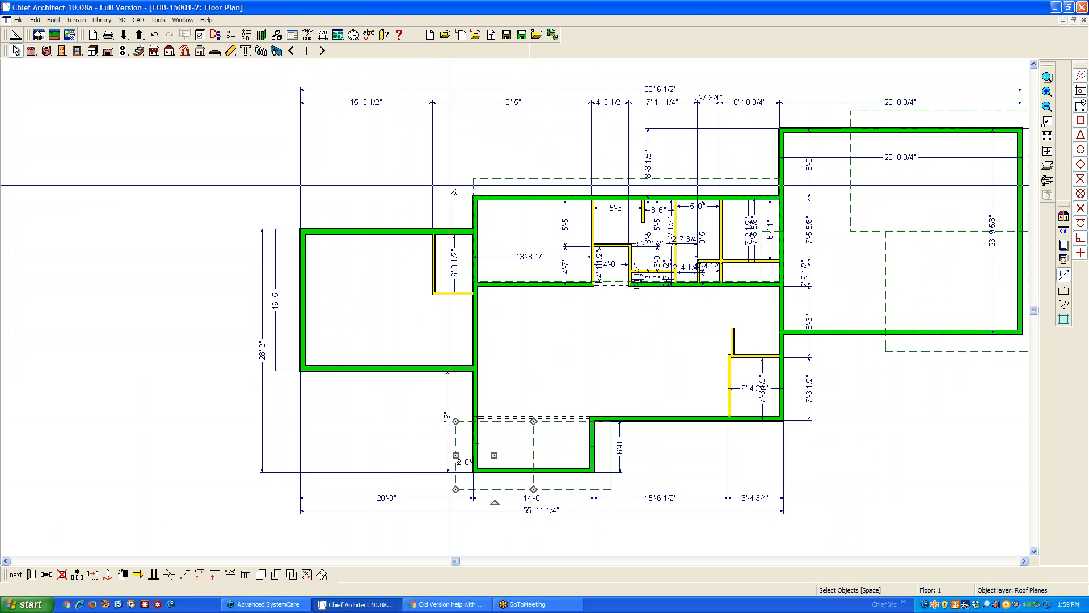
Check the pitch of the shed roof plane along the rear wall of floor 1
left_click(30, 575)
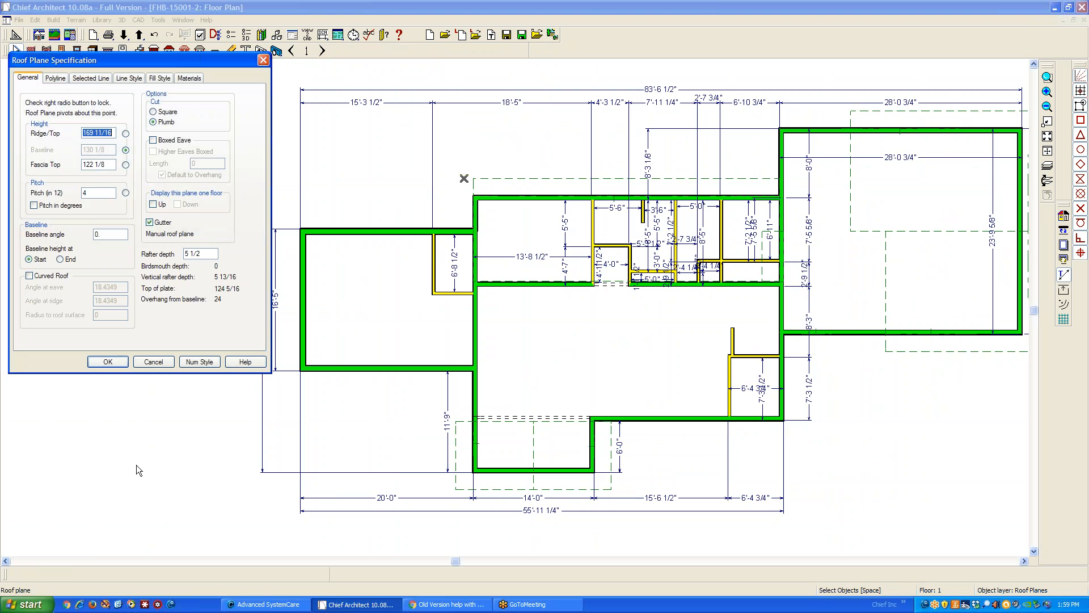
left_click_drag(94, 194, 59, 194)
left_click(120, 364)
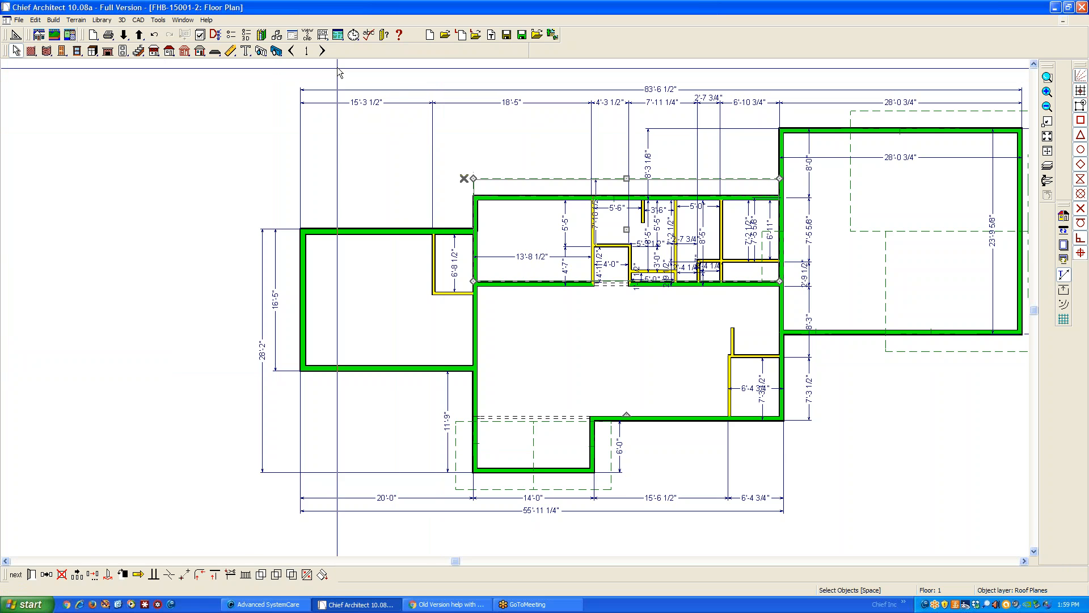
Go to floor 2 and check the pitch of the rear roof plane over the left wing
left_click(323, 51)
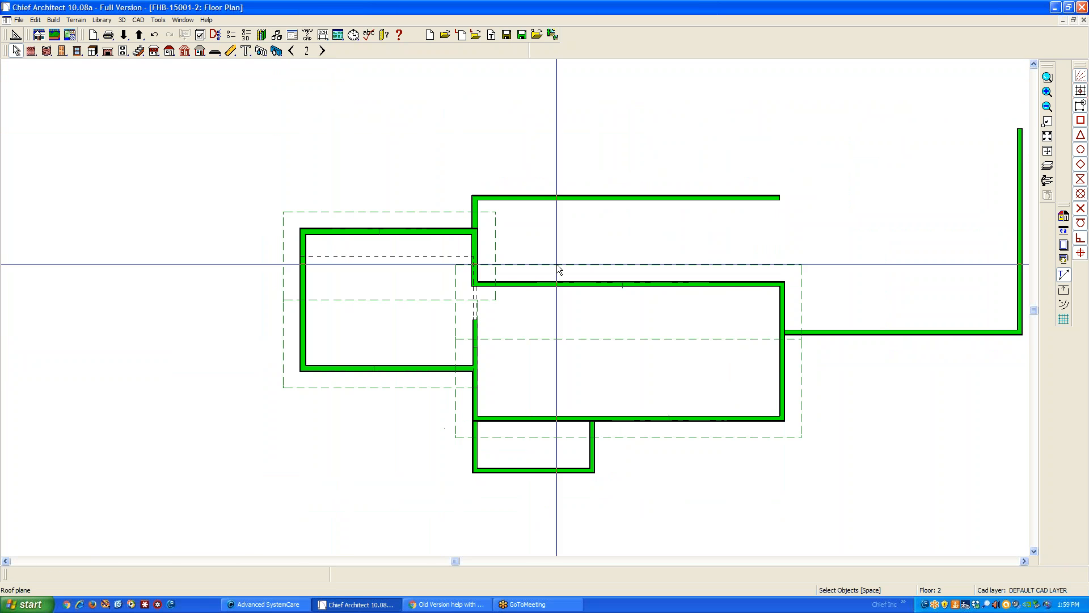
left_click(413, 215)
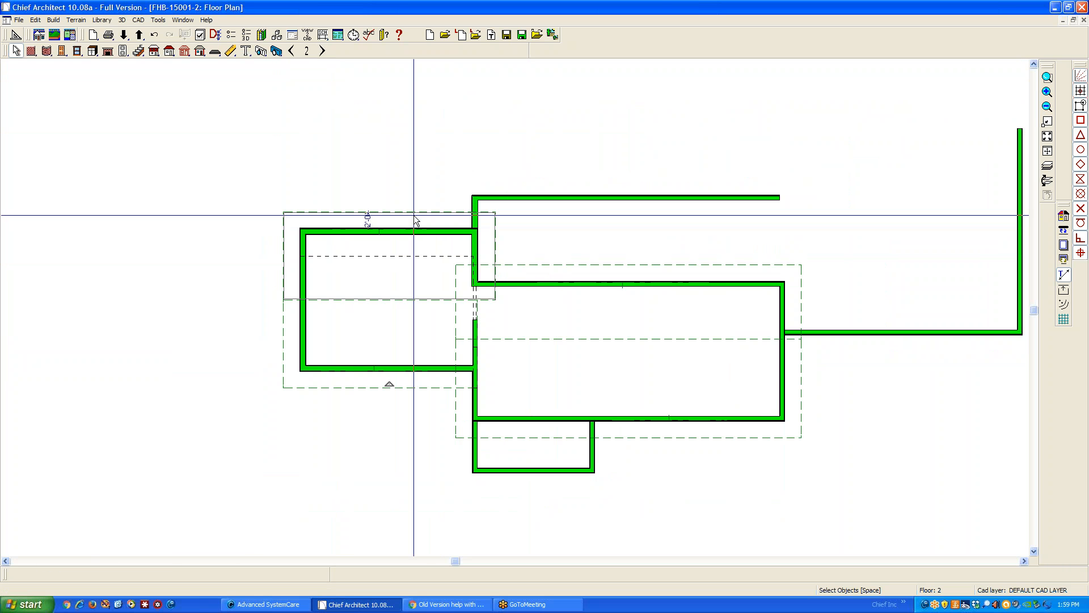
left_click(31, 574)
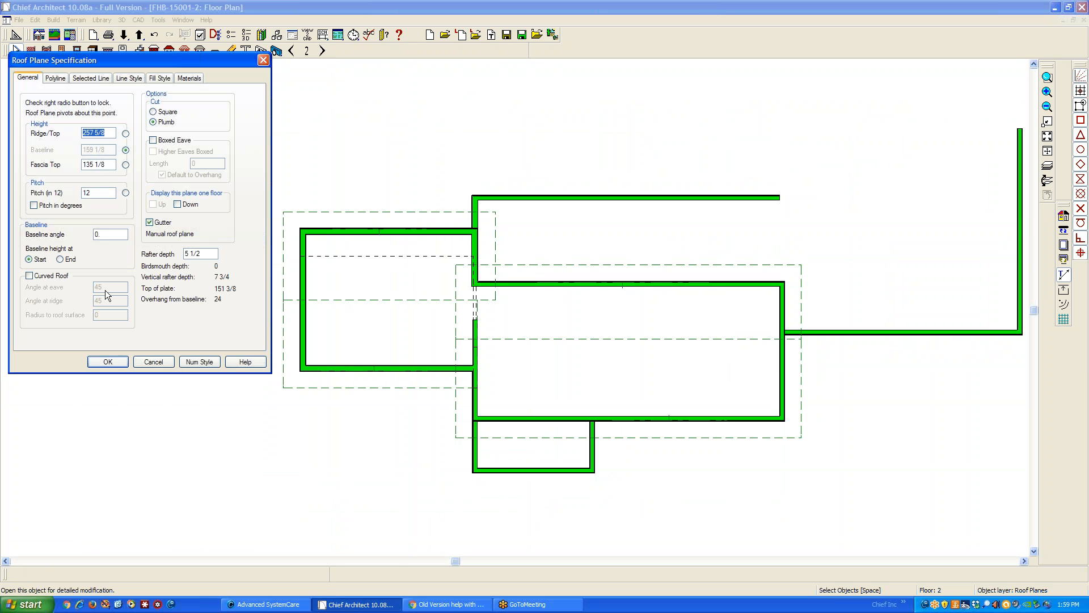
double_click(87, 192)
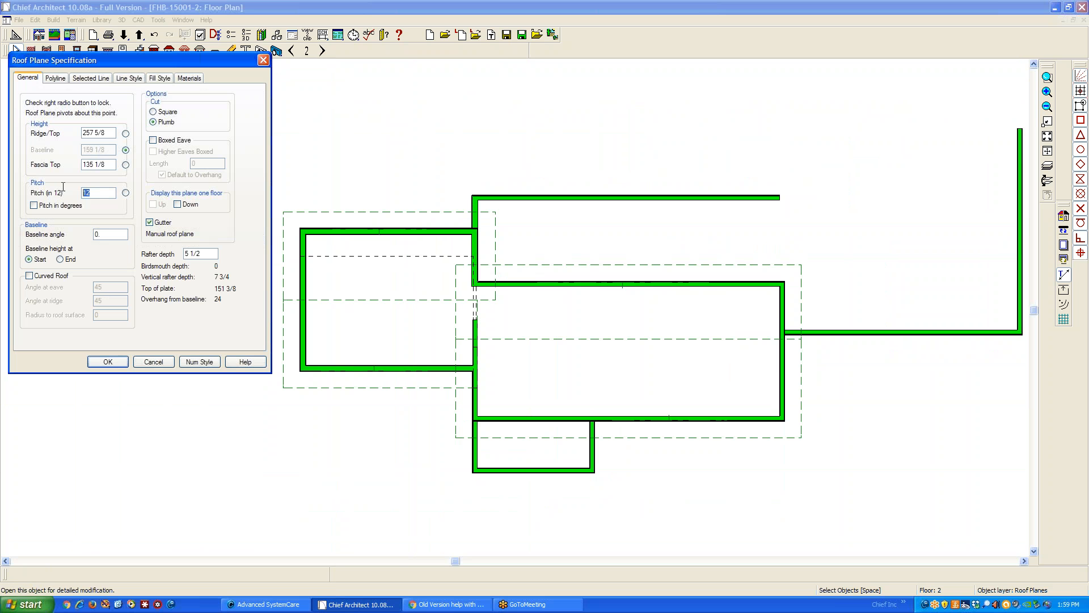
left_click(156, 366)
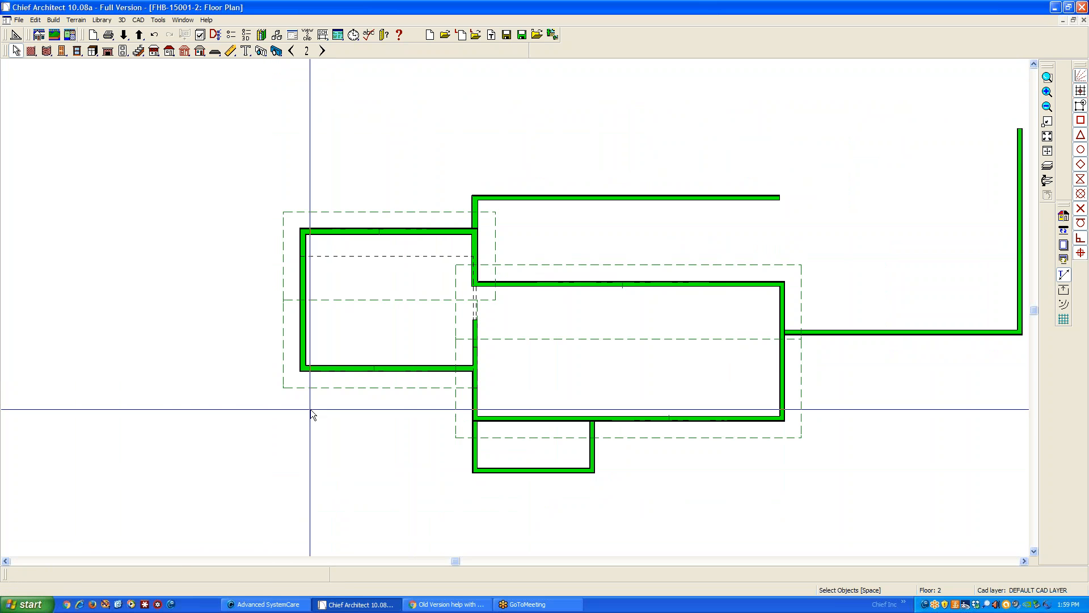
Check the specification of the front roof plane over the left wing on floor 2
left_click(338, 394)
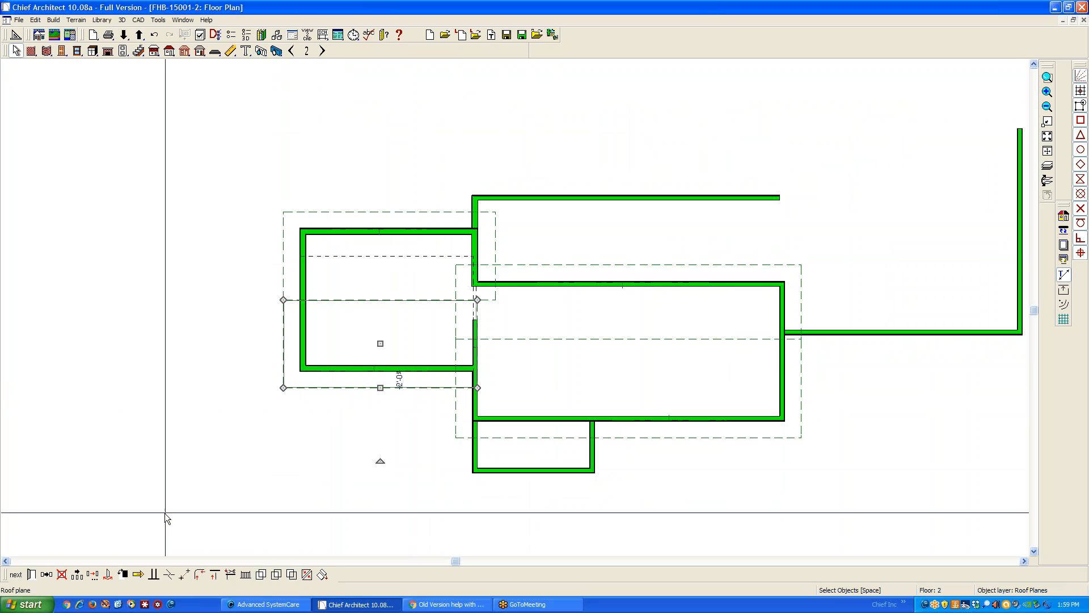
left_click(34, 573)
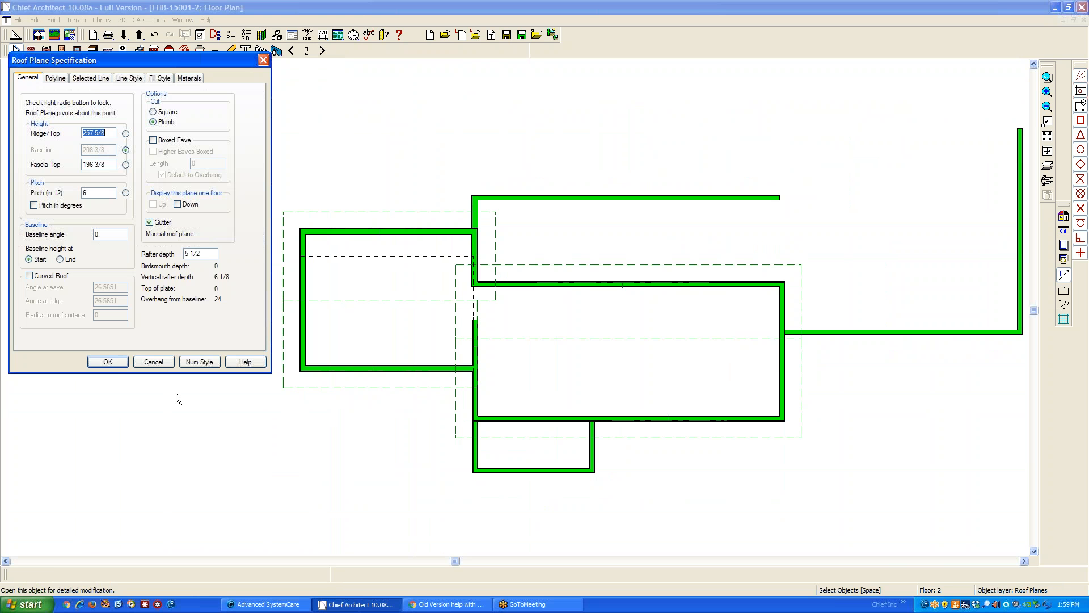
left_click(148, 363)
Hide the "Walls, Beams" layer in the floor 2 plan and turn its display back on
scroll(198, 306, "up", 2)
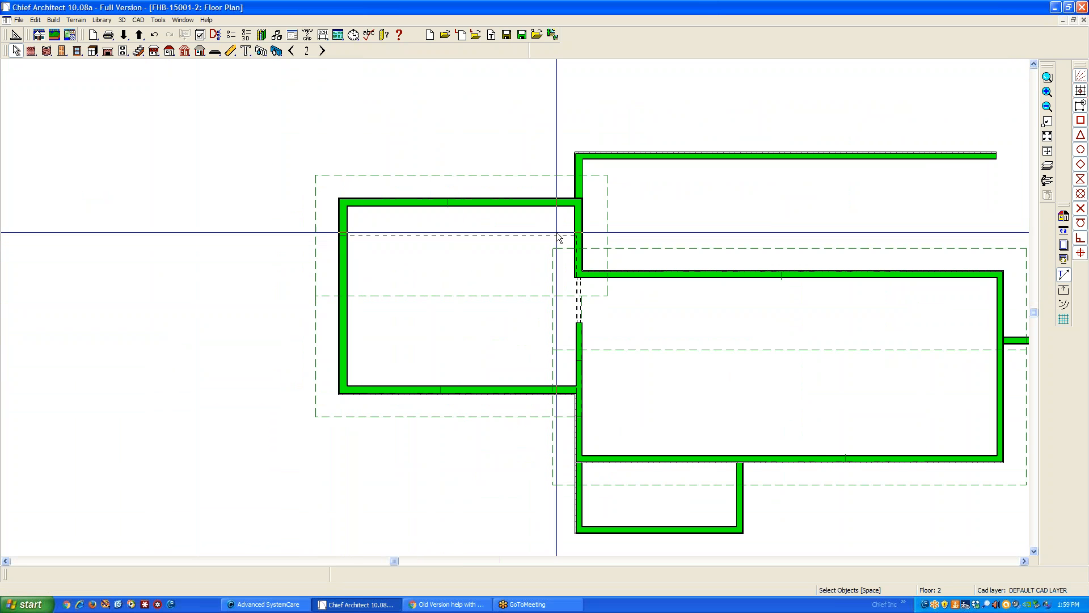
left_click(230, 50)
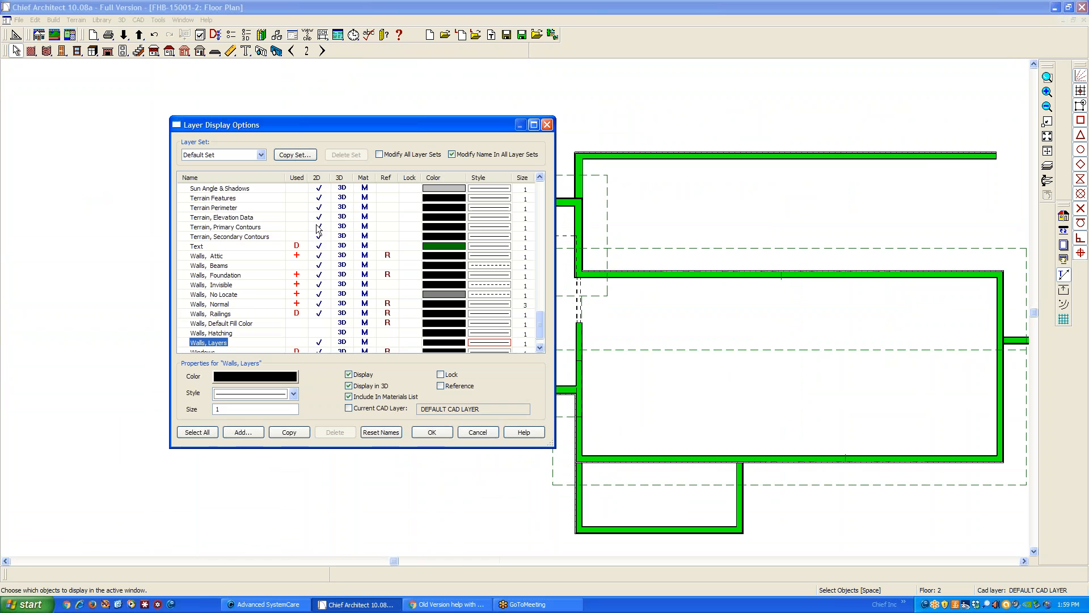
scroll(322, 261, "down", 1)
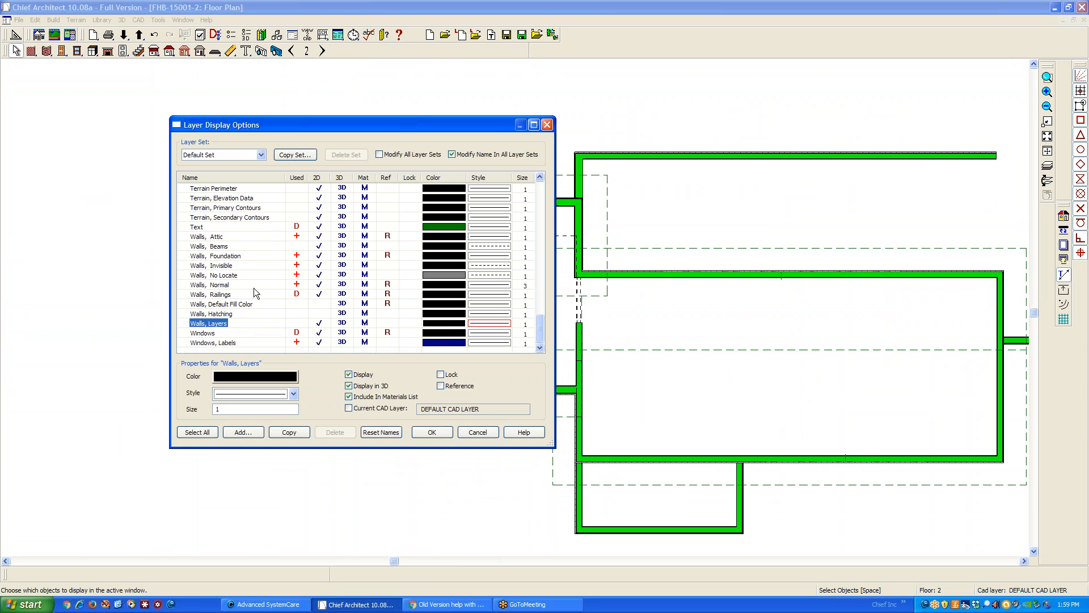
left_click(318, 246)
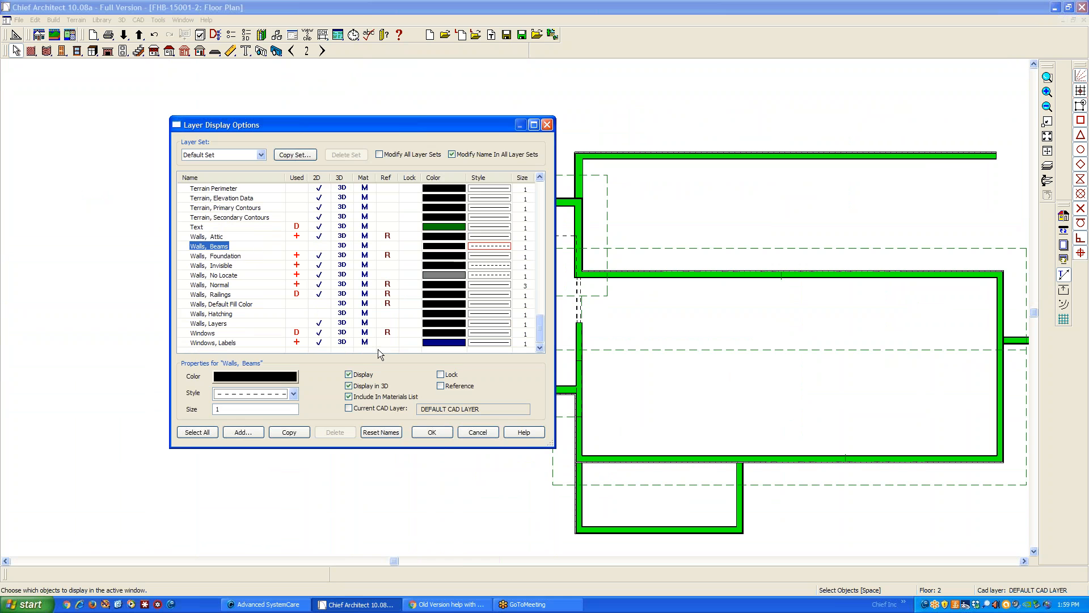
left_click(434, 434)
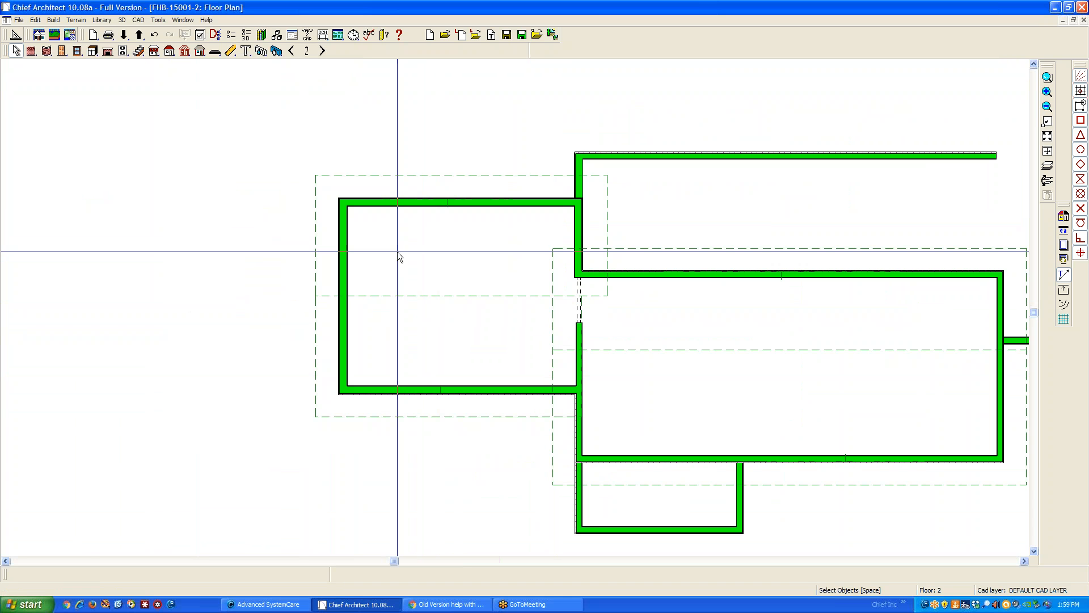
left_click(201, 36)
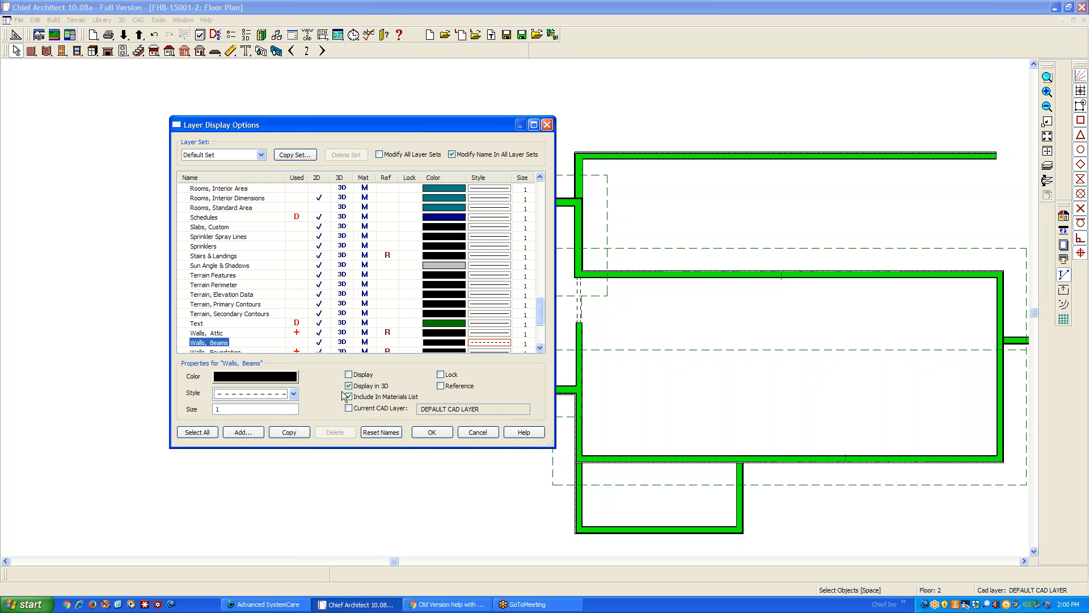
left_click(434, 433)
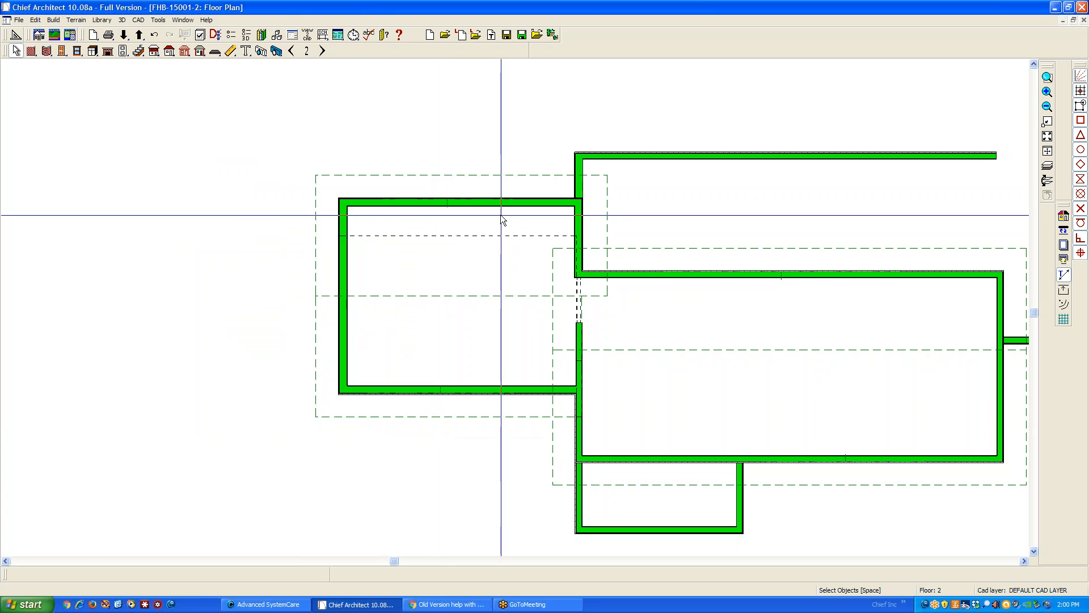
Create a backclipped cross section through the left wing looking left, examine the roof and eave heights, and close the view
left_click(261, 51)
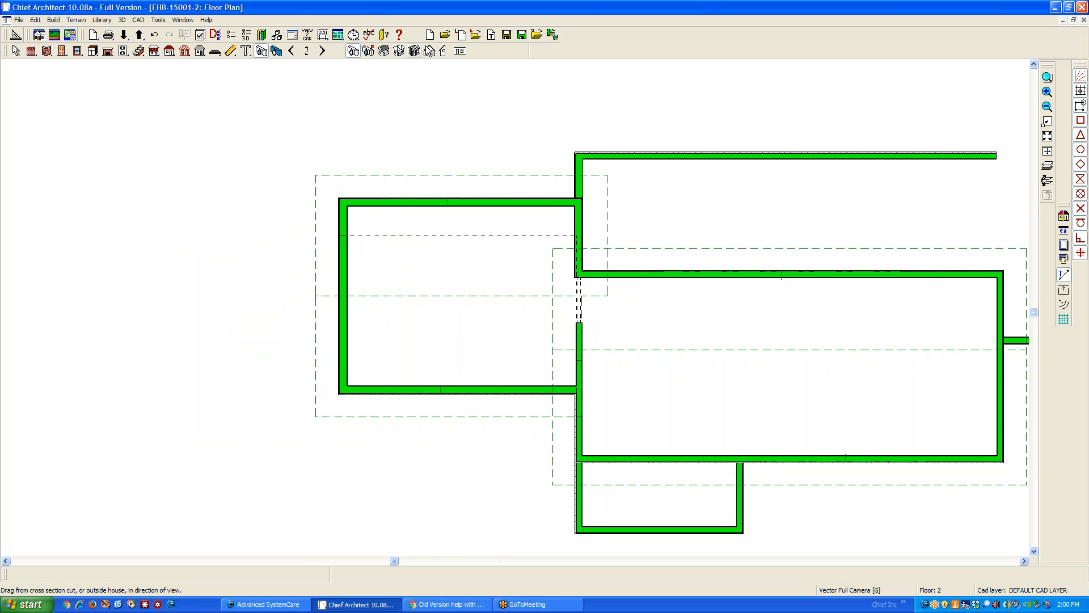
left_click(446, 51)
left_click_drag(472, 267, 309, 266)
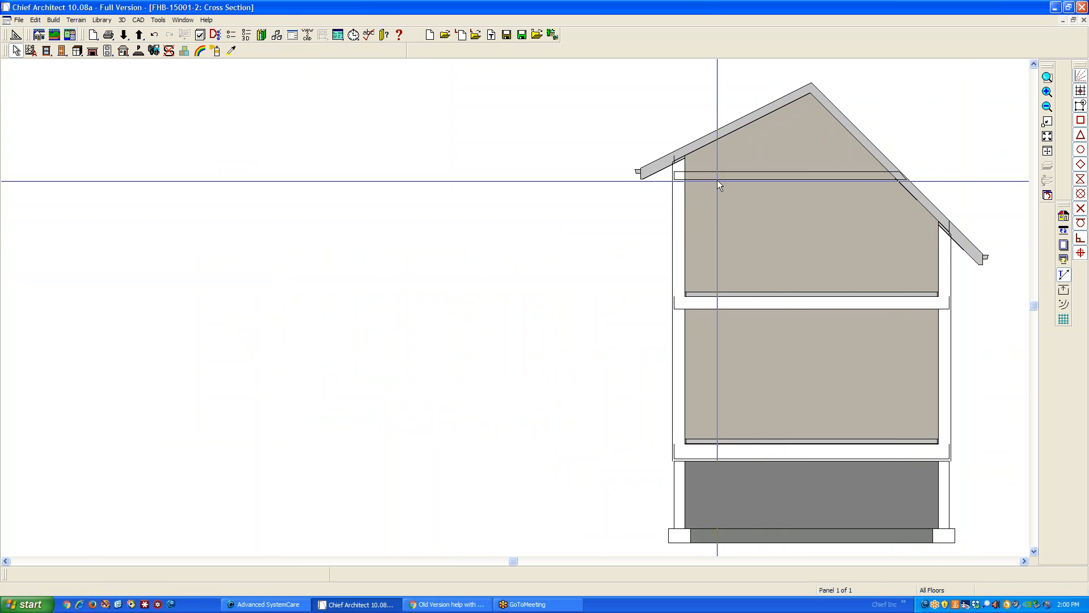
scroll(683, 176, "up", 5)
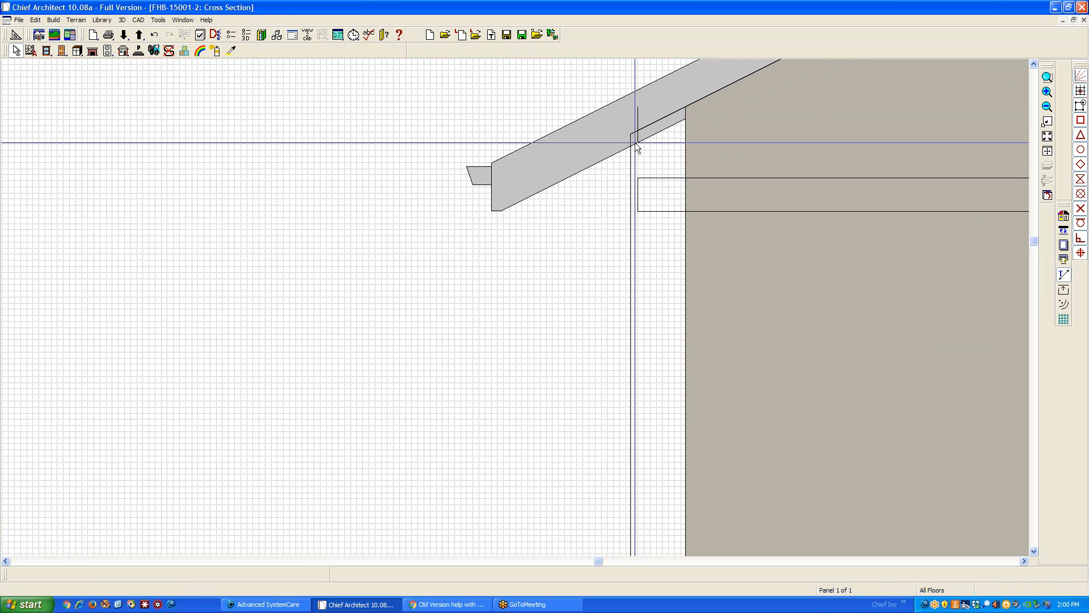
scroll(636, 146, "down", 5)
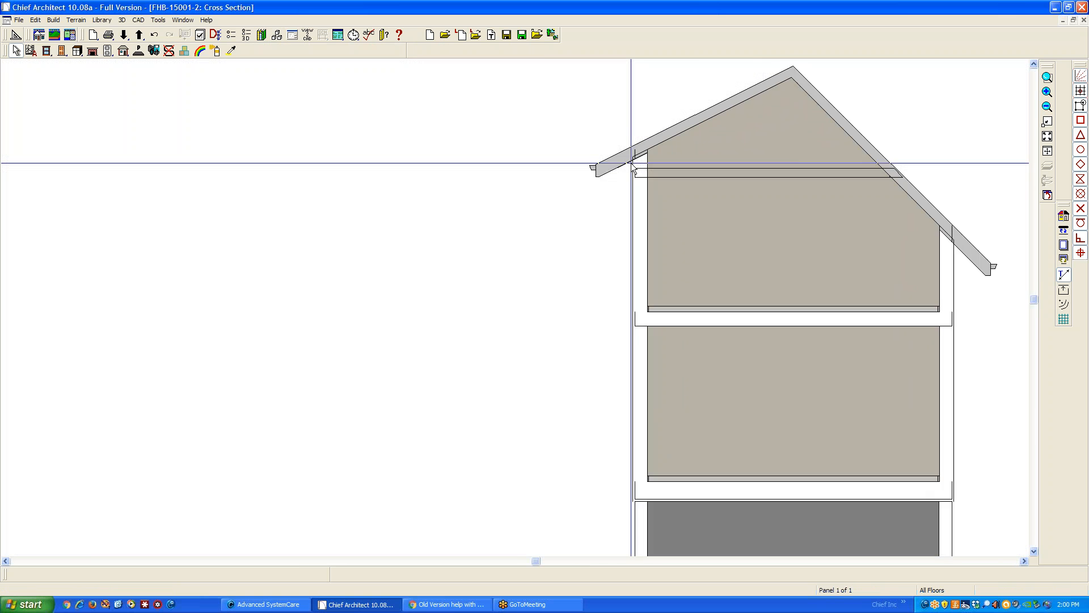
scroll(753, 153, "down", 1)
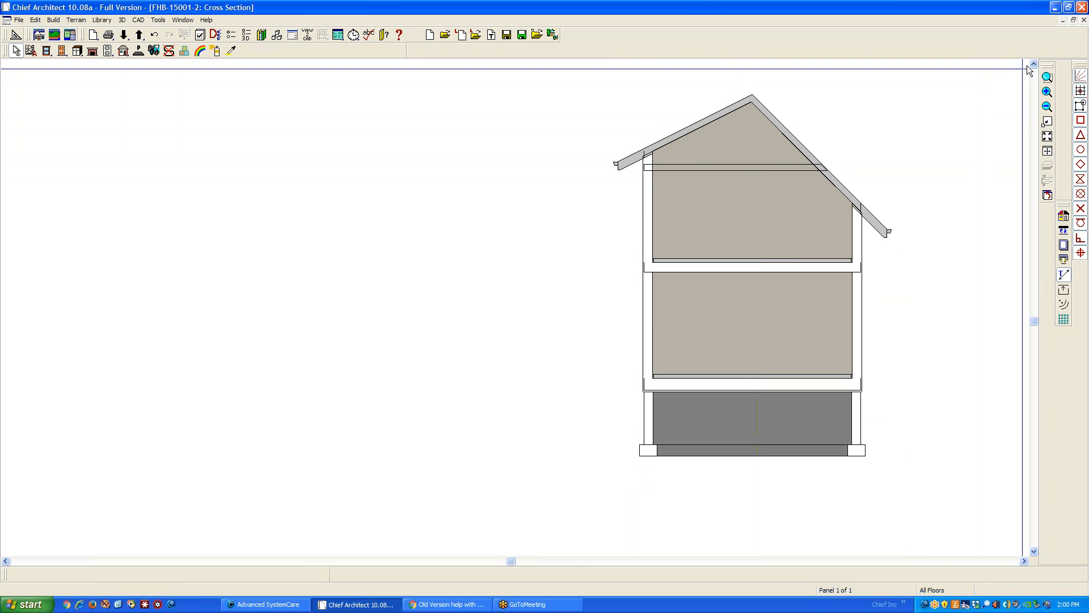
left_click(1082, 20)
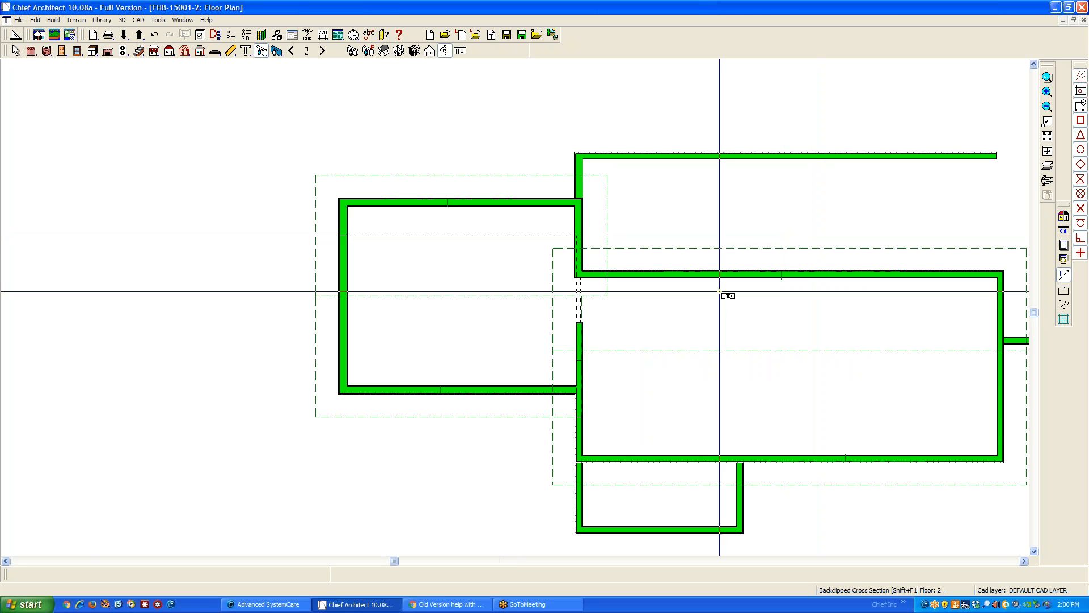
Create a backclipped cross section from the main block's right end looking left, examine its roof planes, and close the view
scroll(709, 281, "down", 1)
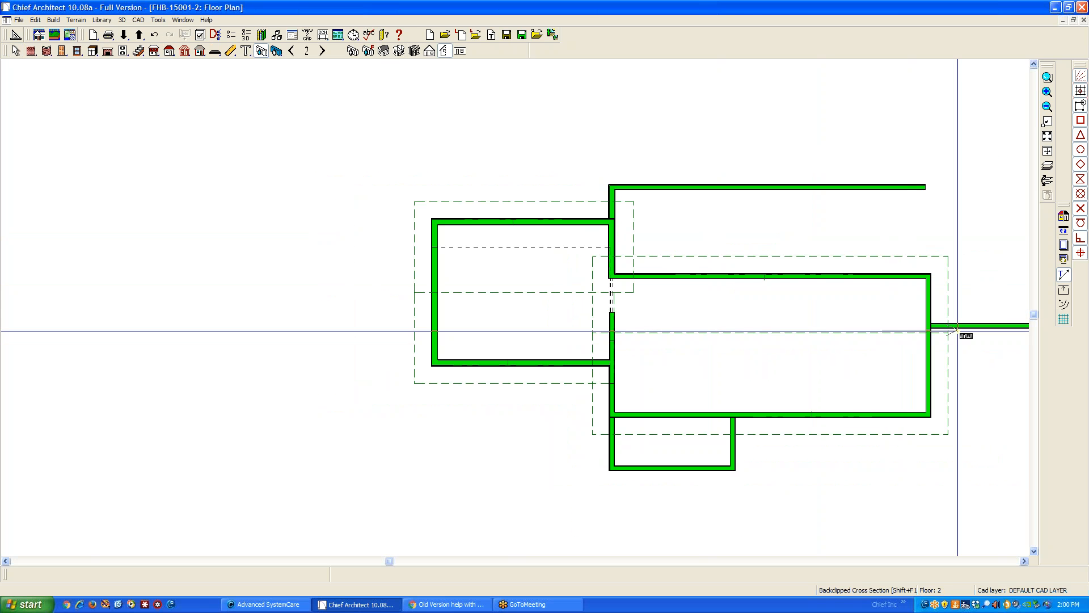
left_click_drag(959, 331, 959, 332)
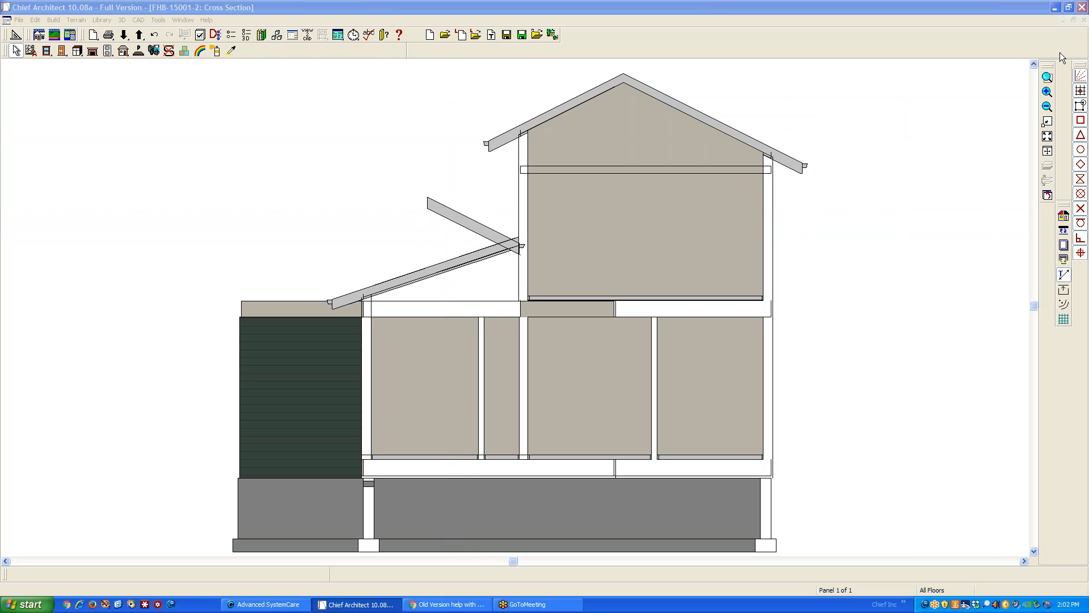
left_click(1082, 21)
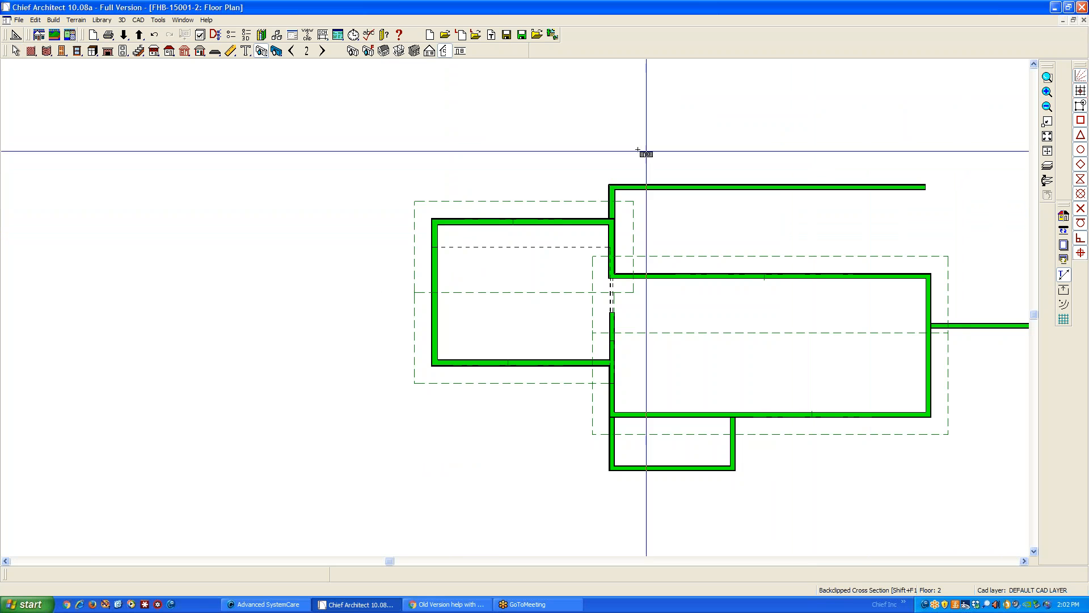
Go down to the floor 1 plan and return to object selection
left_click(291, 50)
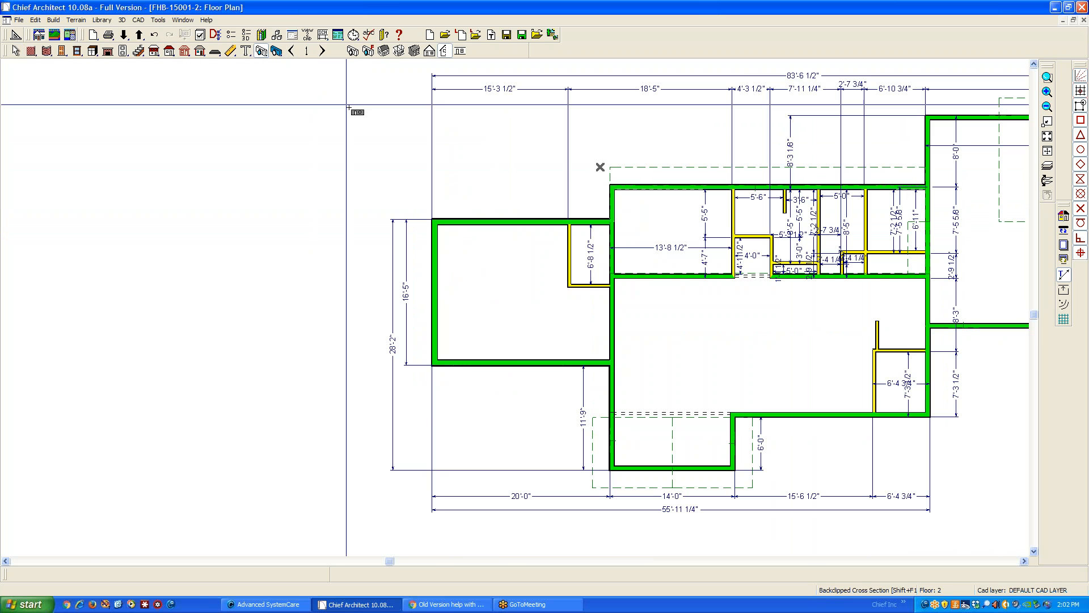
scroll(358, 160, "down", 4)
scroll(930, 185, "up", 1)
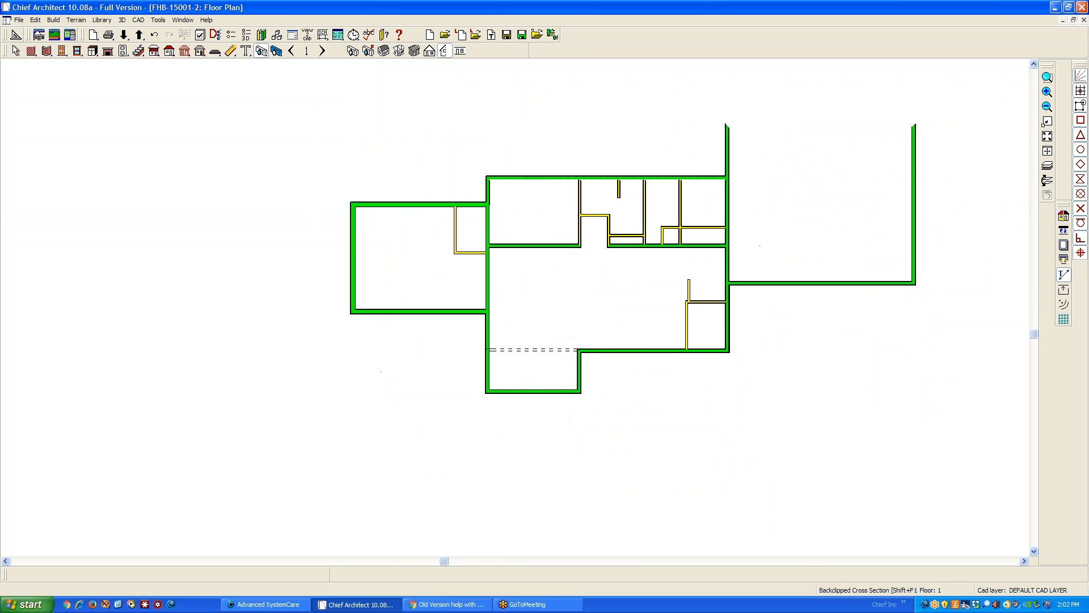
scroll(942, 182, "up", 3)
key("space")
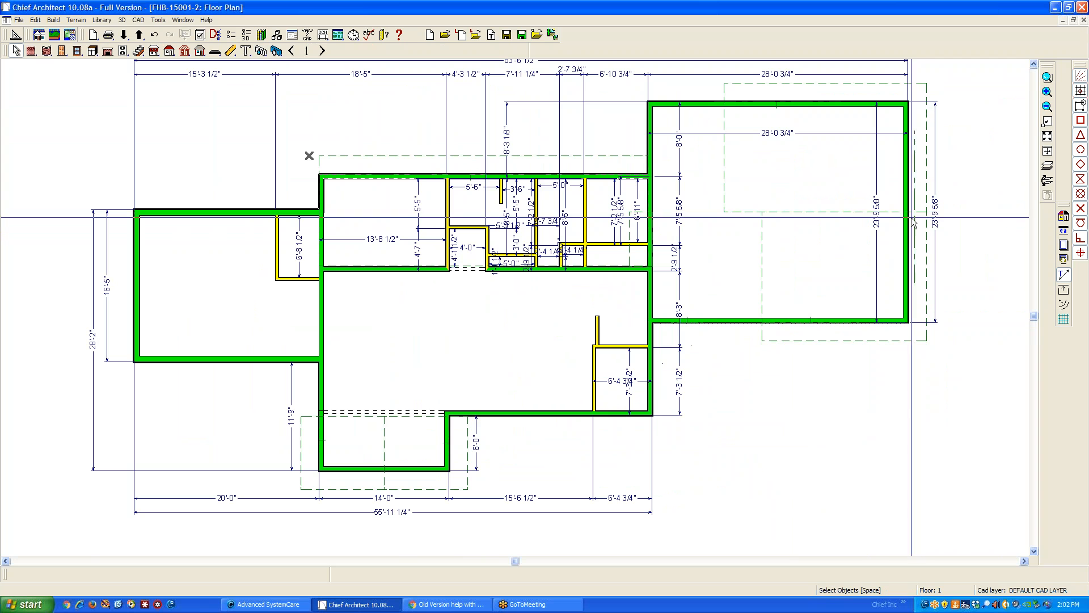
Delete all roof planes, roof baseline polylines and roof framing on all floors
left_click(35, 20)
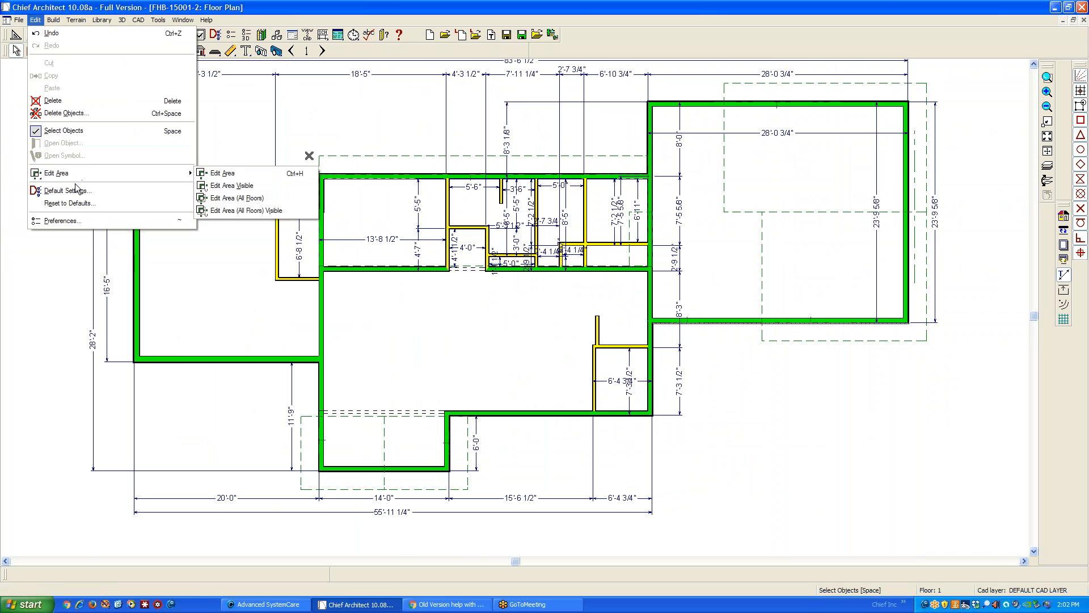
left_click(68, 113)
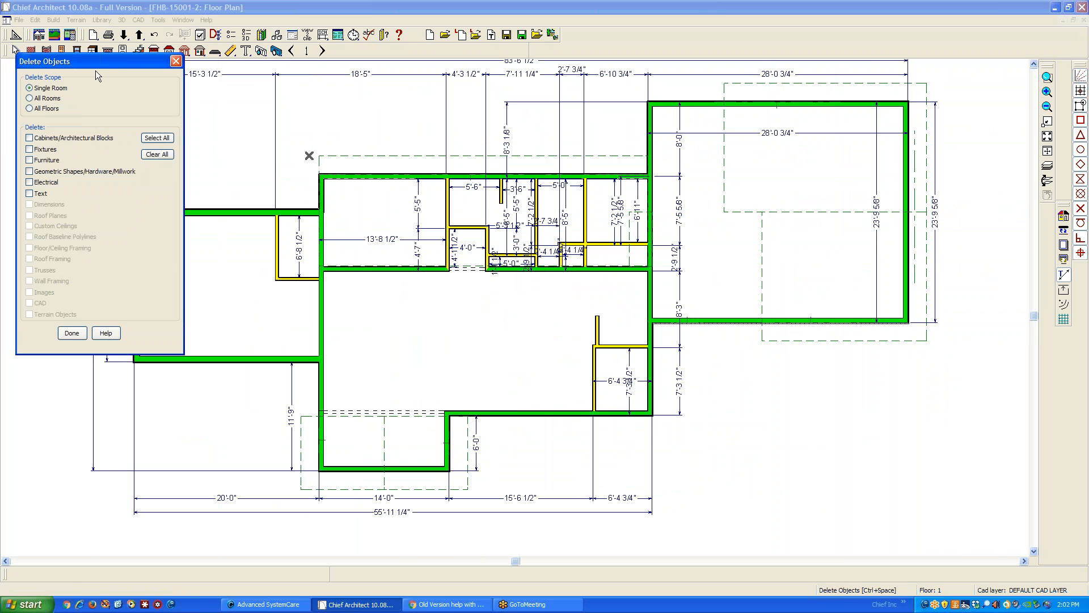
left_click_drag(95, 63, 811, 170)
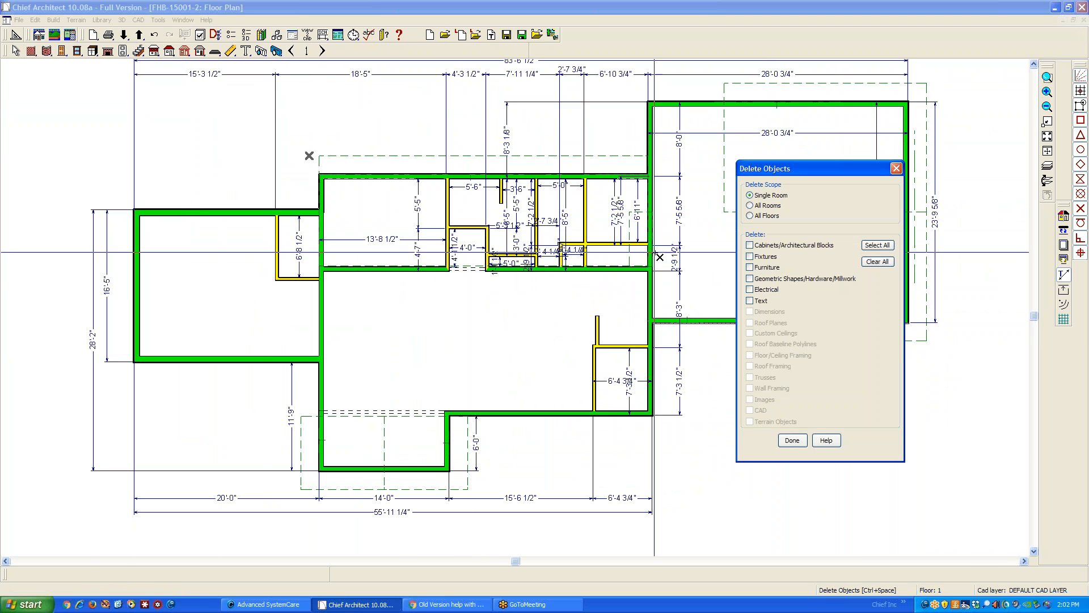
left_click(750, 216)
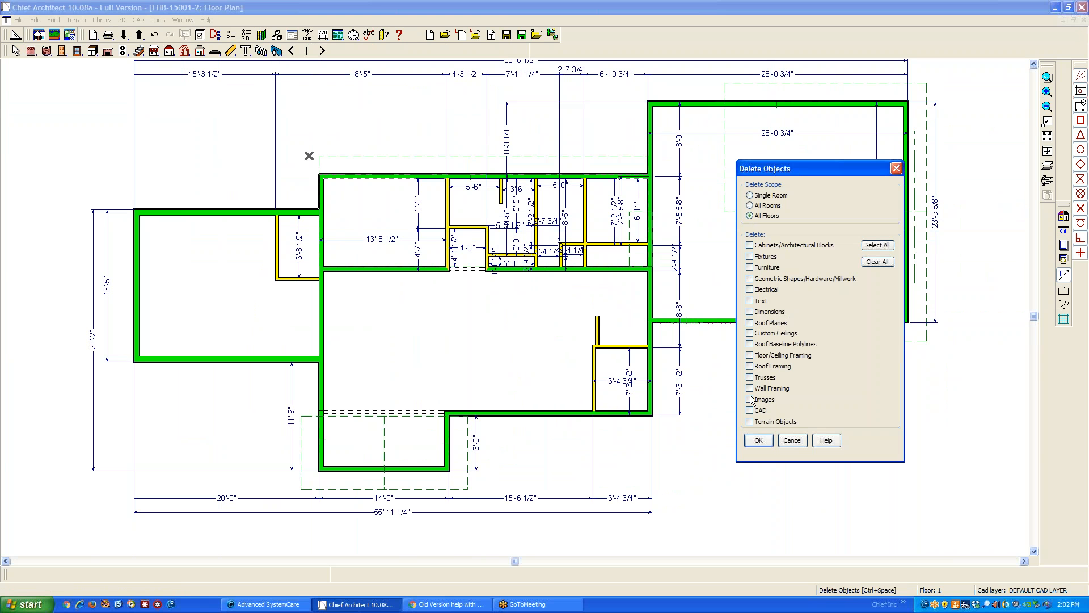
left_click(751, 367)
left_click(754, 346)
left_click(760, 325)
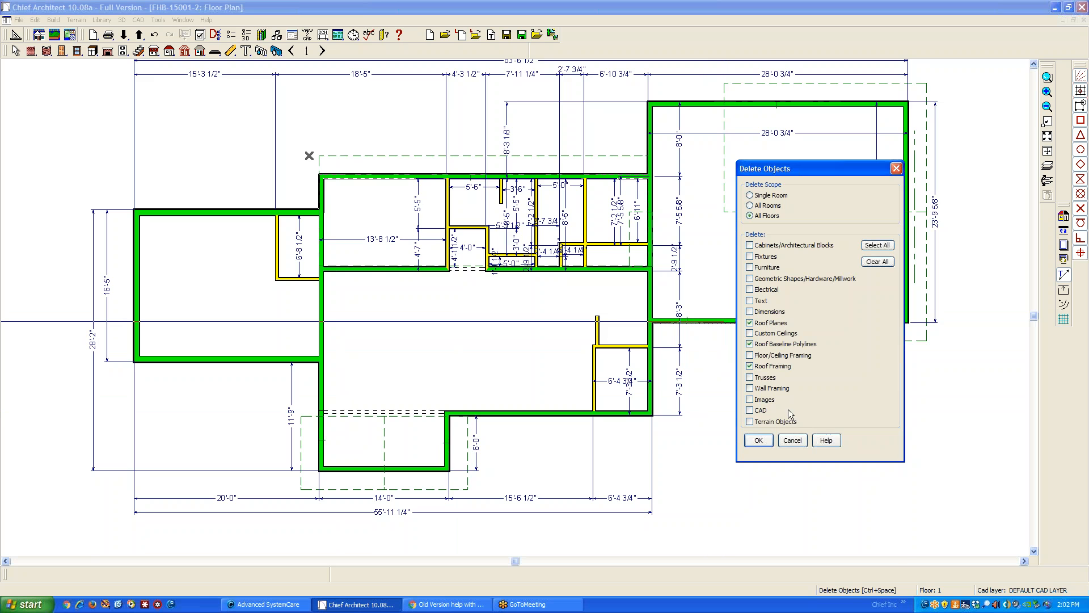
left_click(758, 440)
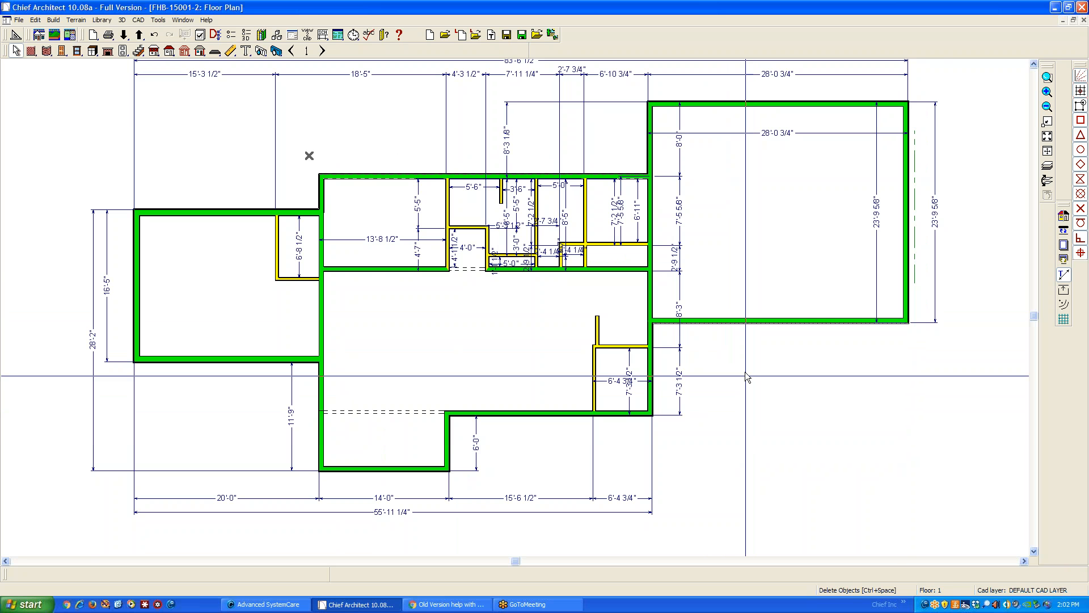
Generate a rendered full overview, orbit to inspect the house without its roofs from both sides, and close the view
left_click(276, 50)
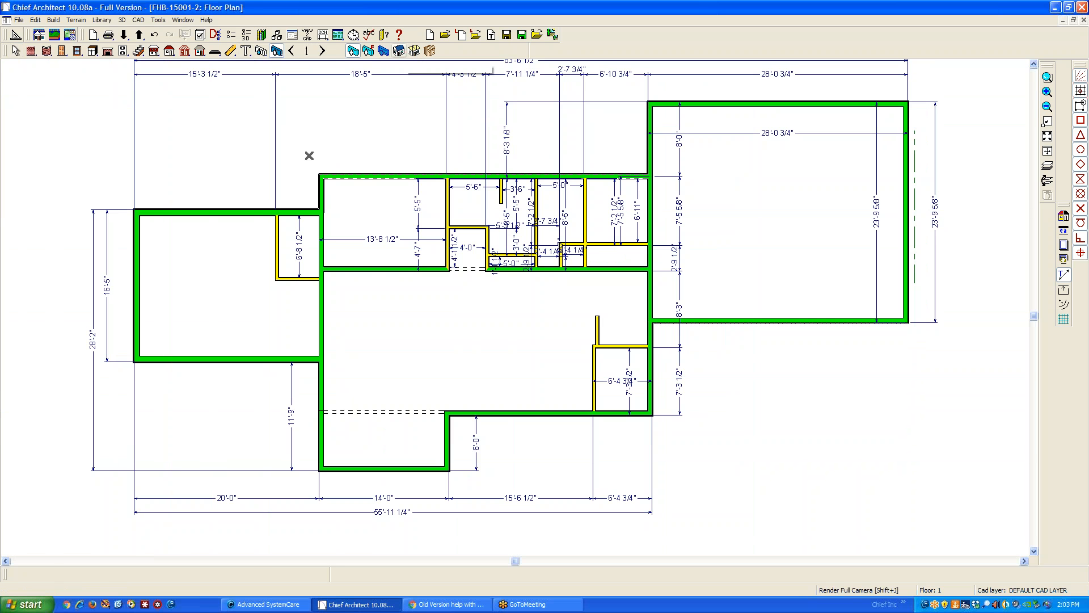
left_click(400, 51)
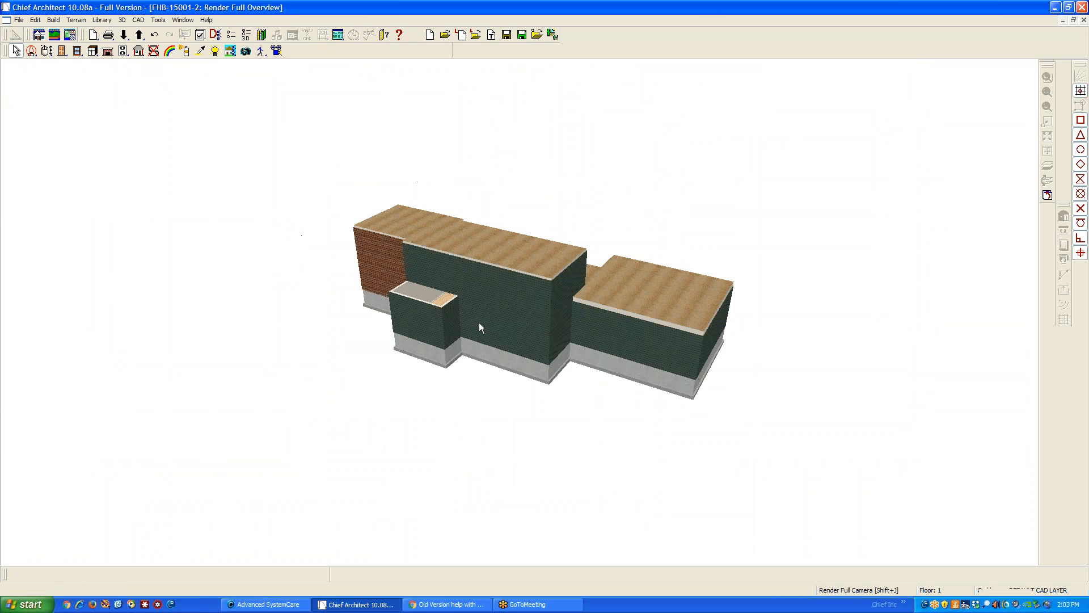
left_click(43, 51)
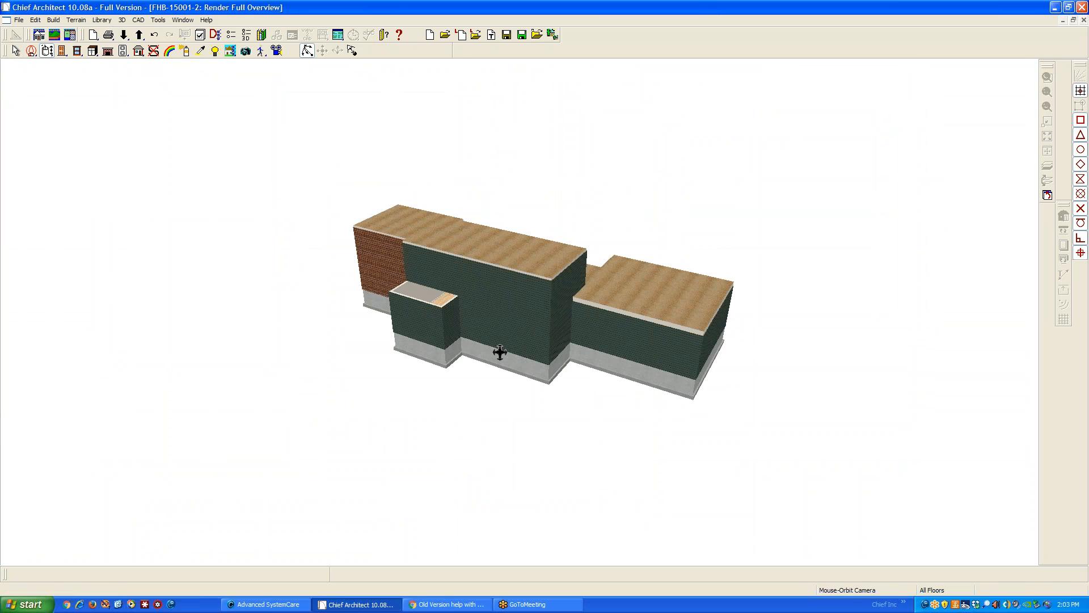
left_click_drag(500, 351, 511, 250)
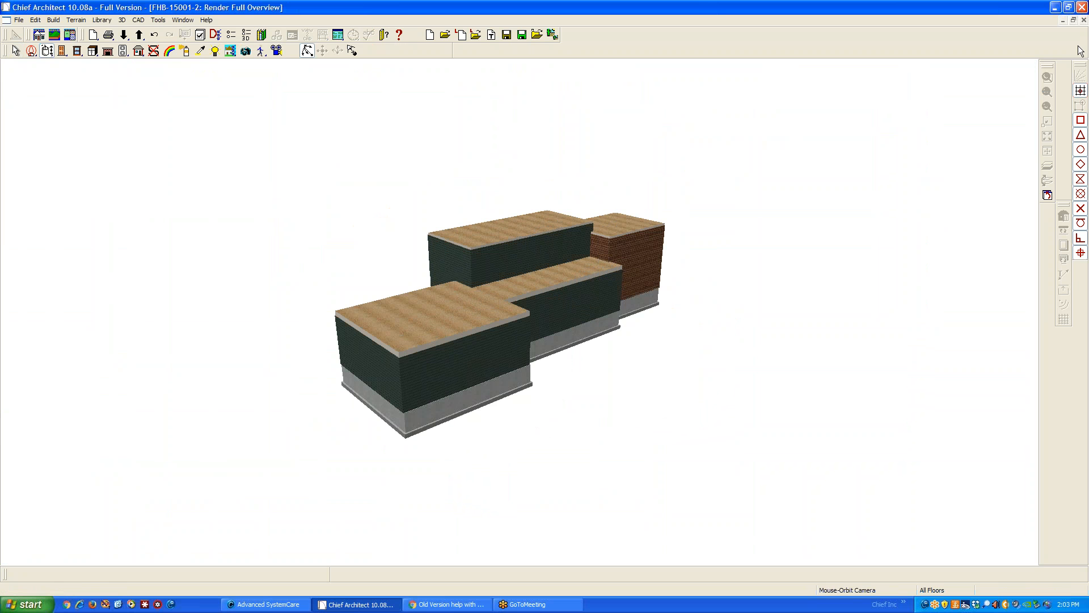
left_click(1083, 20)
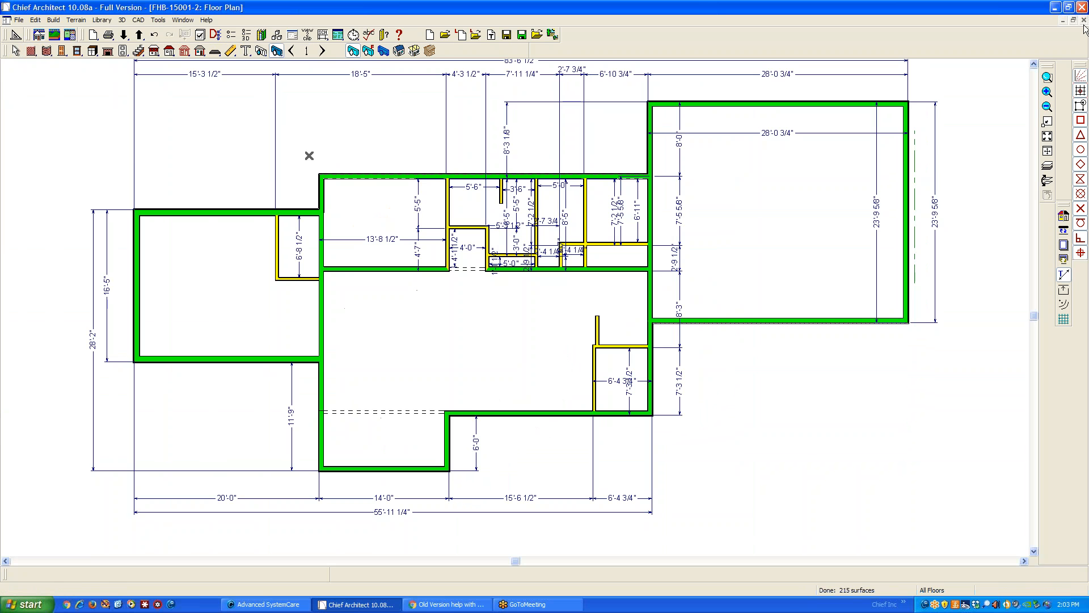
Delete the stray dashed line just outside the right wing's outer end wall on floor 1
right_click(916, 222)
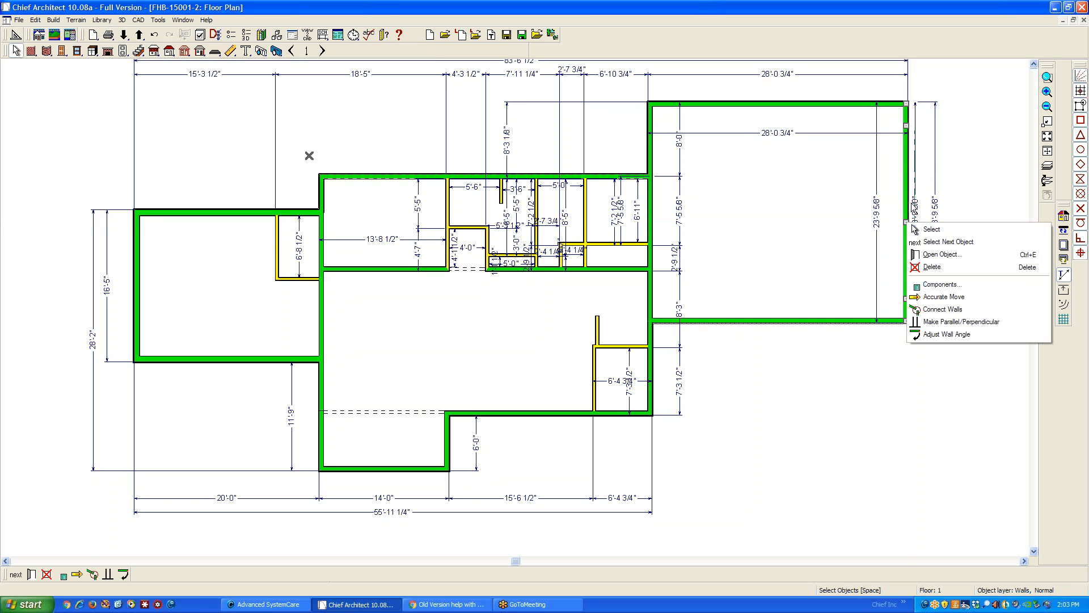
left_click(936, 230)
left_click(920, 224)
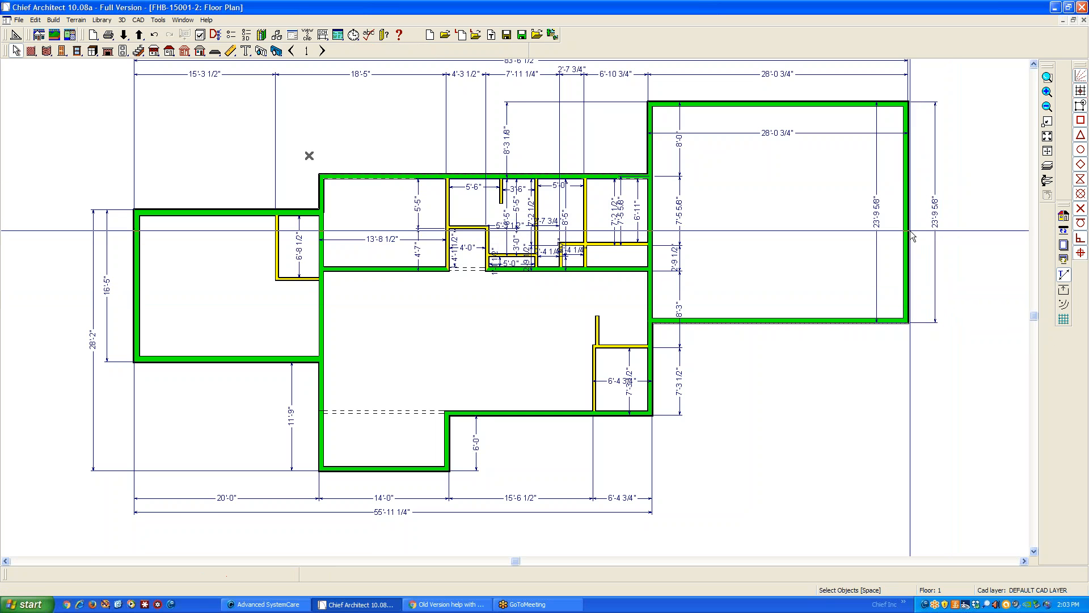
Check the roof options of the right wing's outer end wall for the Full Gable Wall setting
right_click(911, 230)
left_click(943, 260)
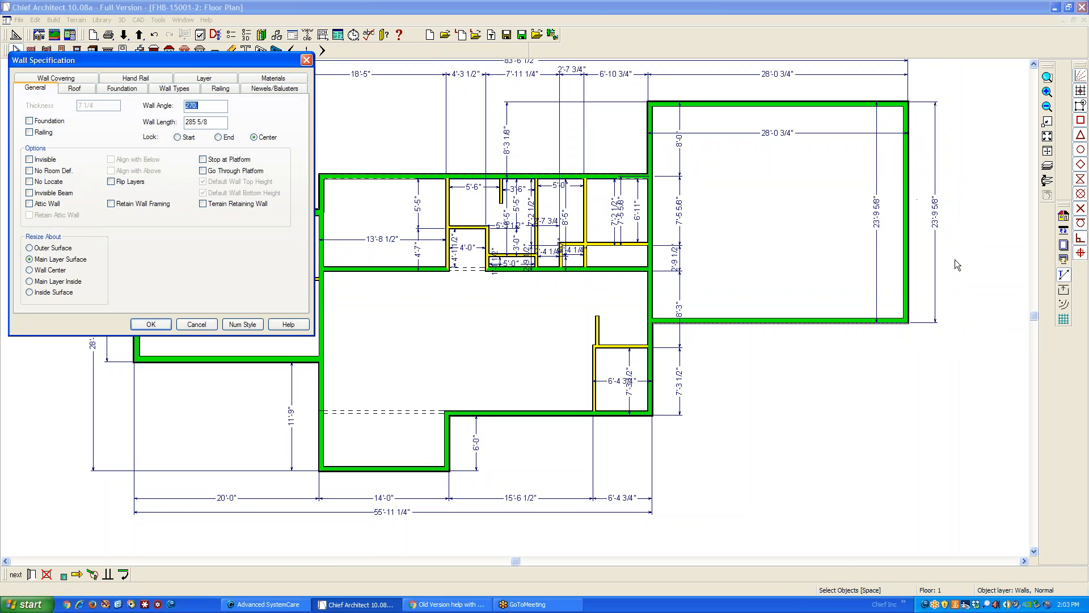
left_click(75, 89)
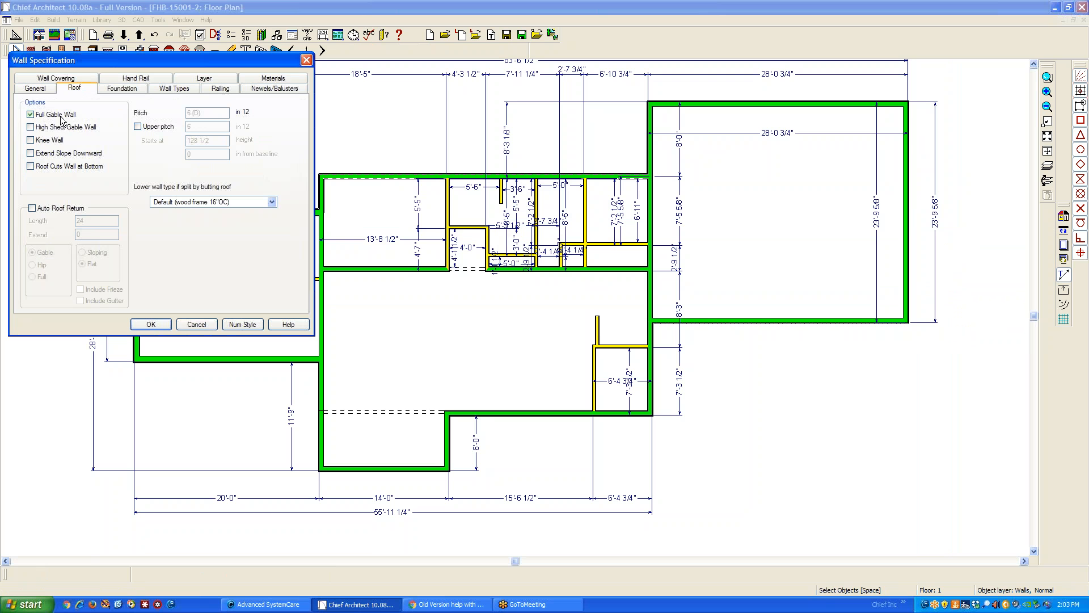
left_click(151, 326)
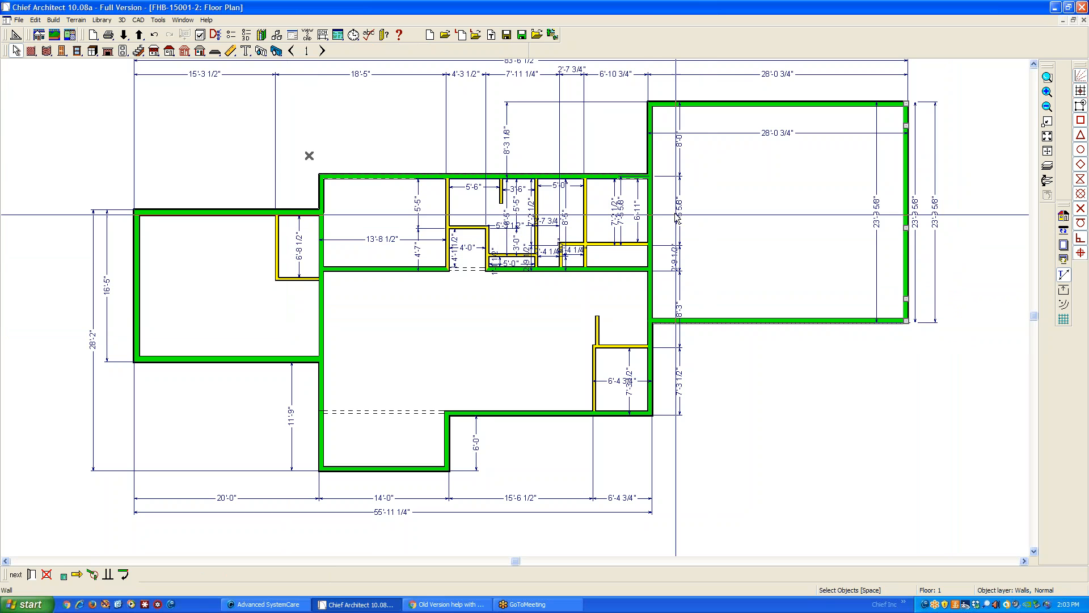
Check the Full Gable Wall setting on the right wing's short rear side wall beside the main block
left_click(651, 149)
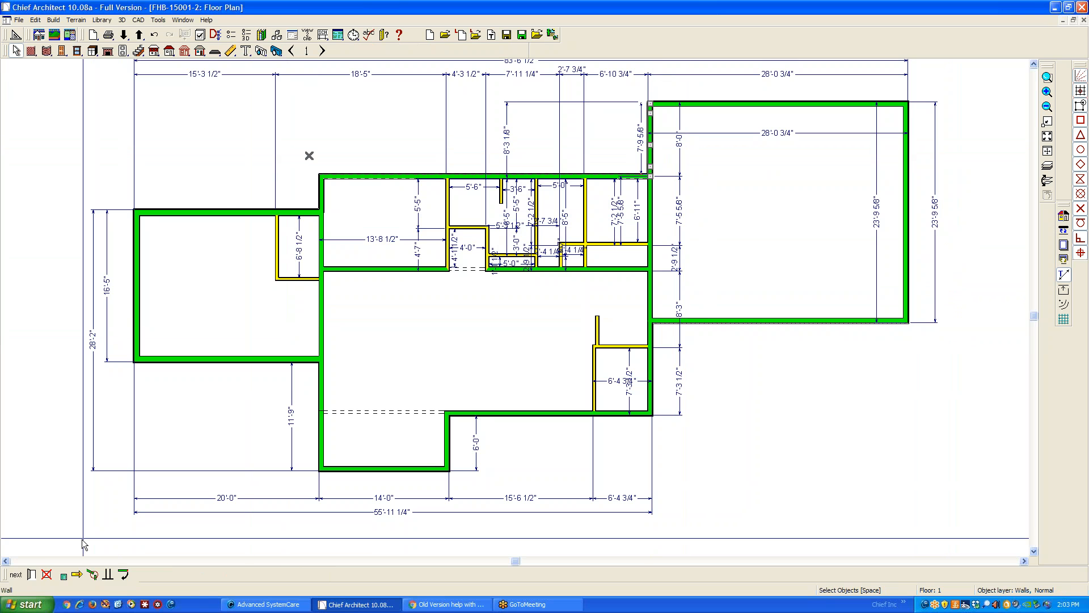
left_click(33, 574)
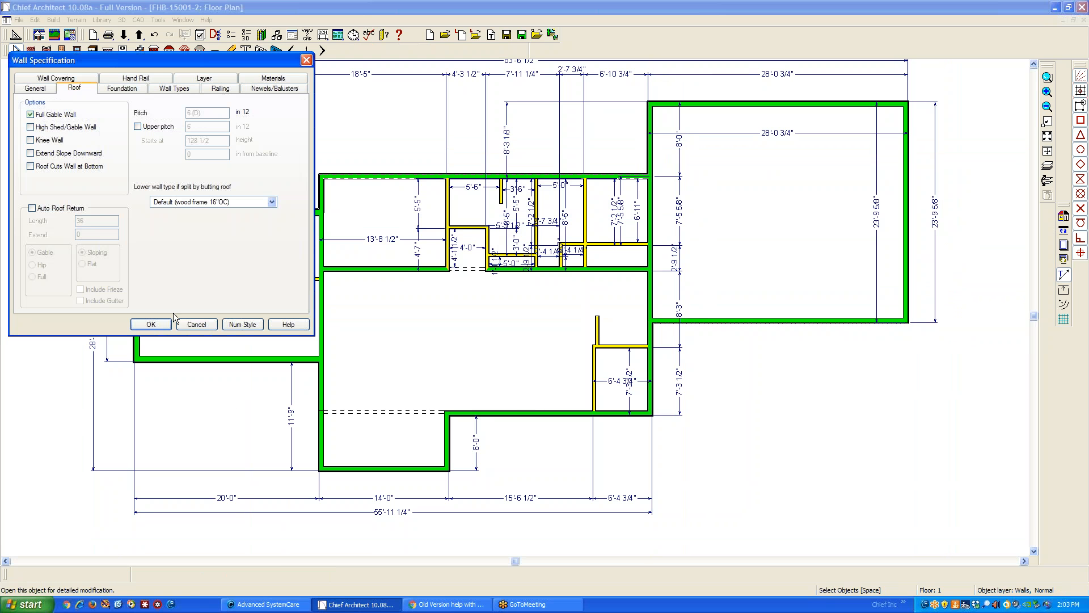
left_click(196, 324)
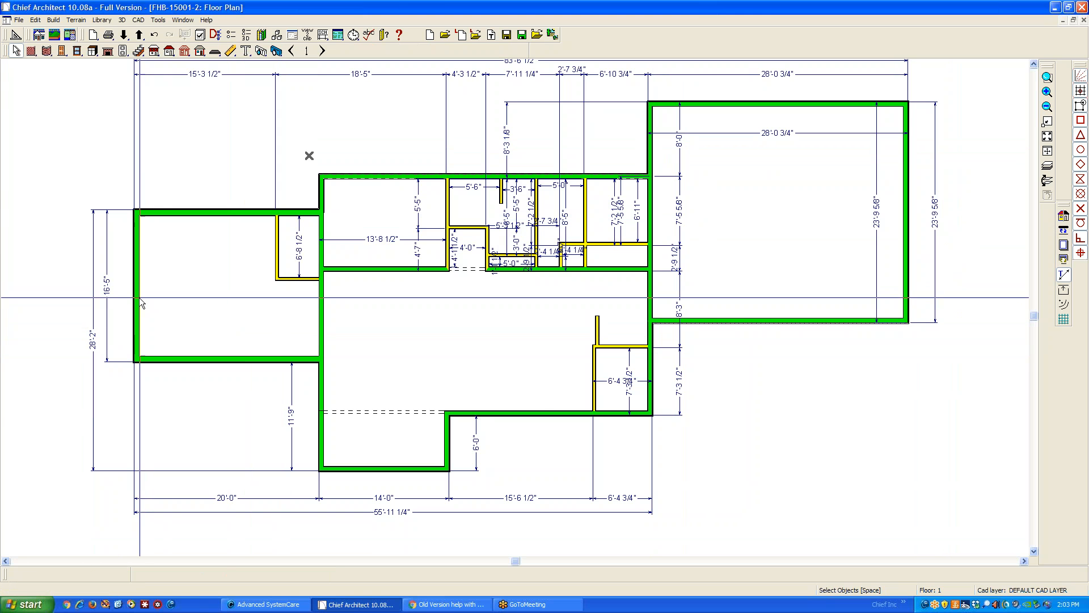
Ensure the left wing's outer end wall is set as a Full Gable Wall
left_click(33, 575)
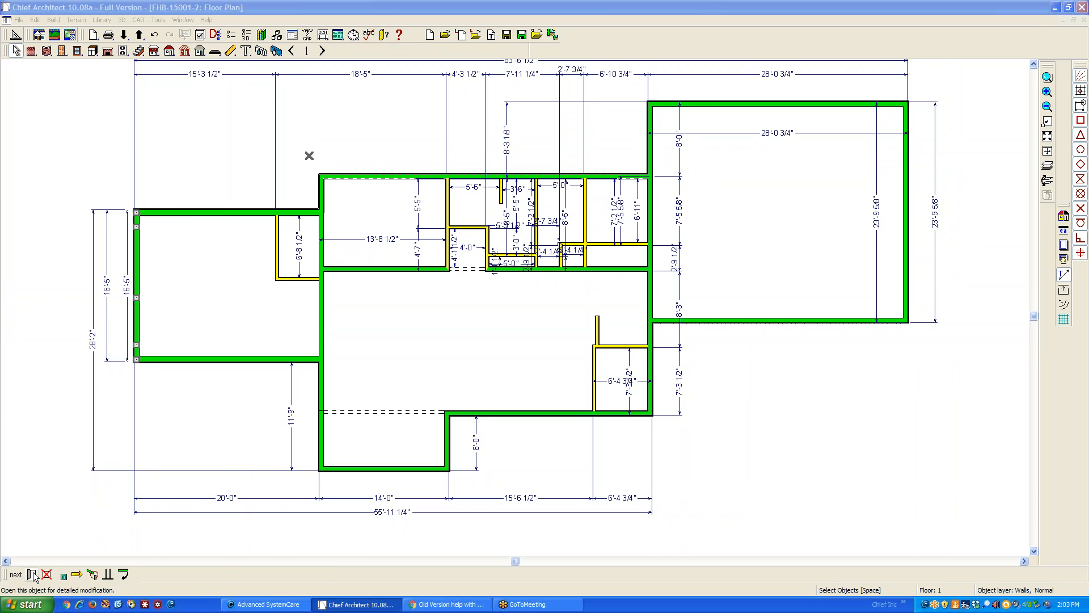
left_click(48, 115)
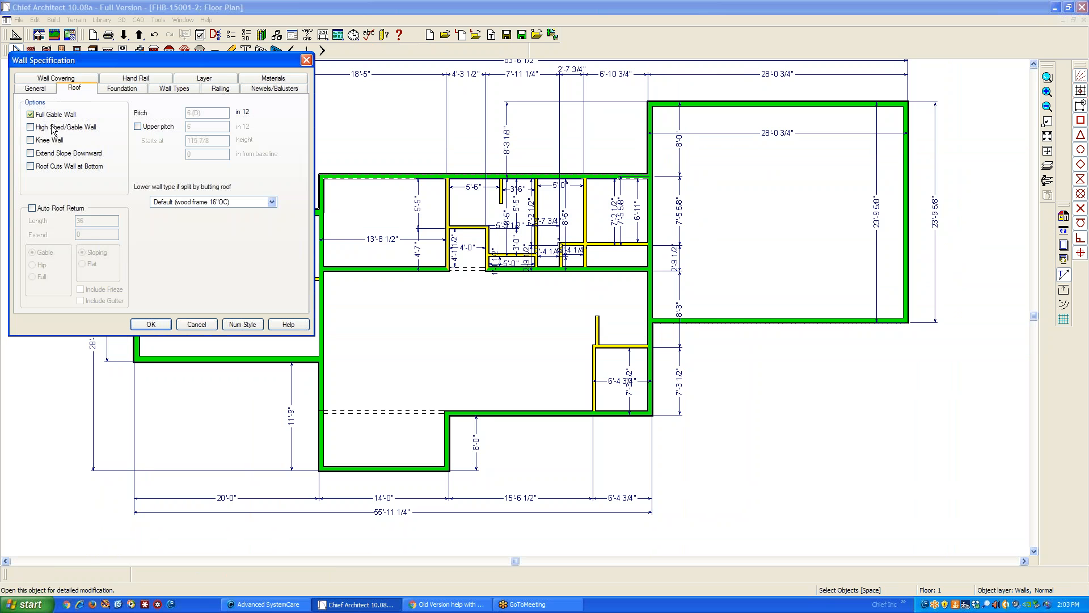
left_click(159, 326)
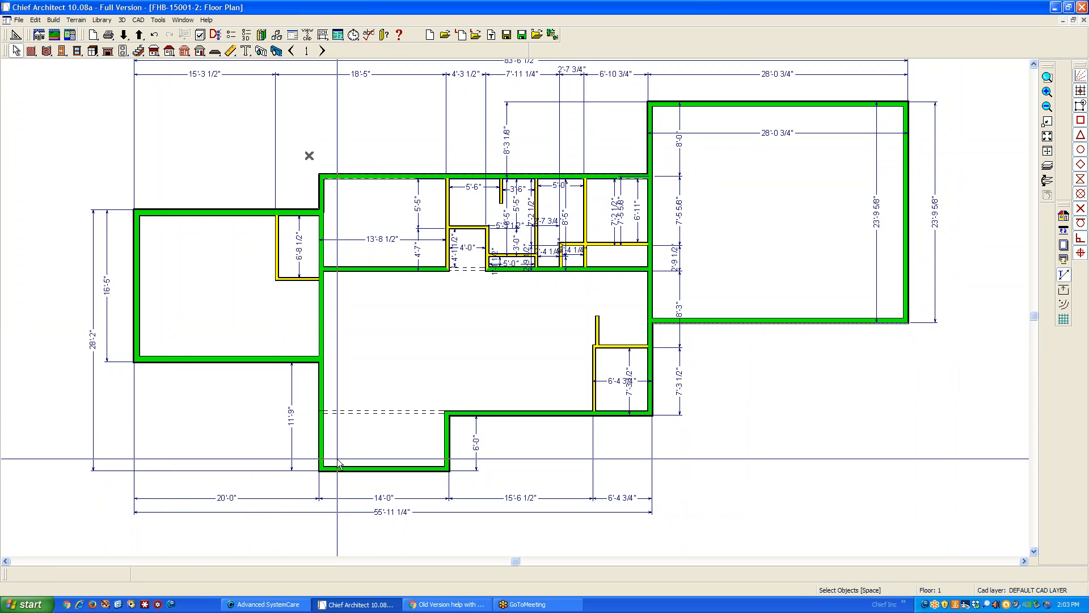
Set the outer end wall of the 14'-0" front bump-out on floor 1 as a Full Gable Wall
left_click(383, 468)
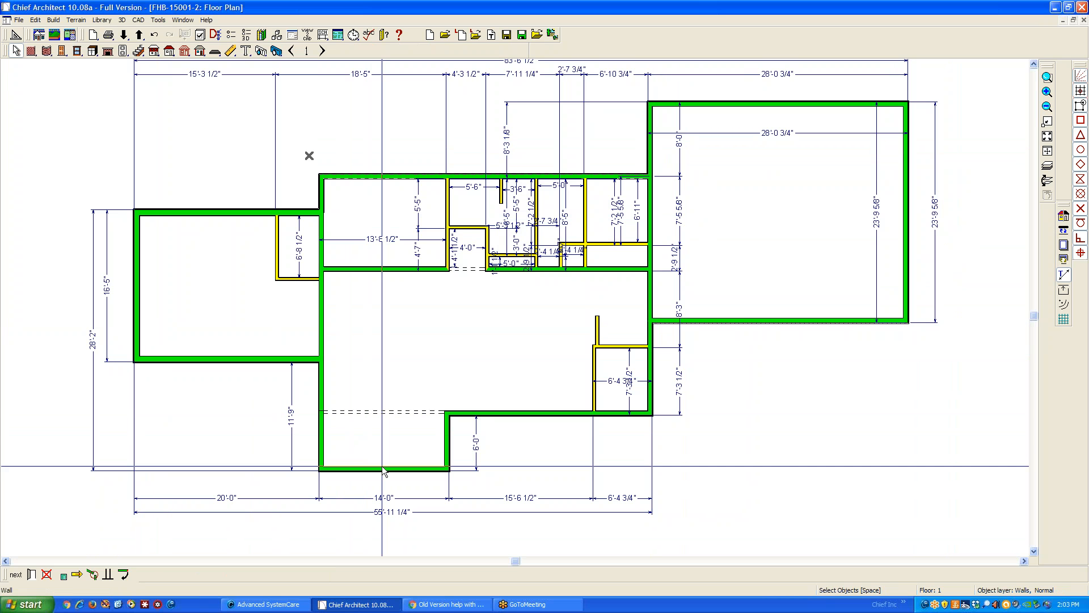
left_click(33, 575)
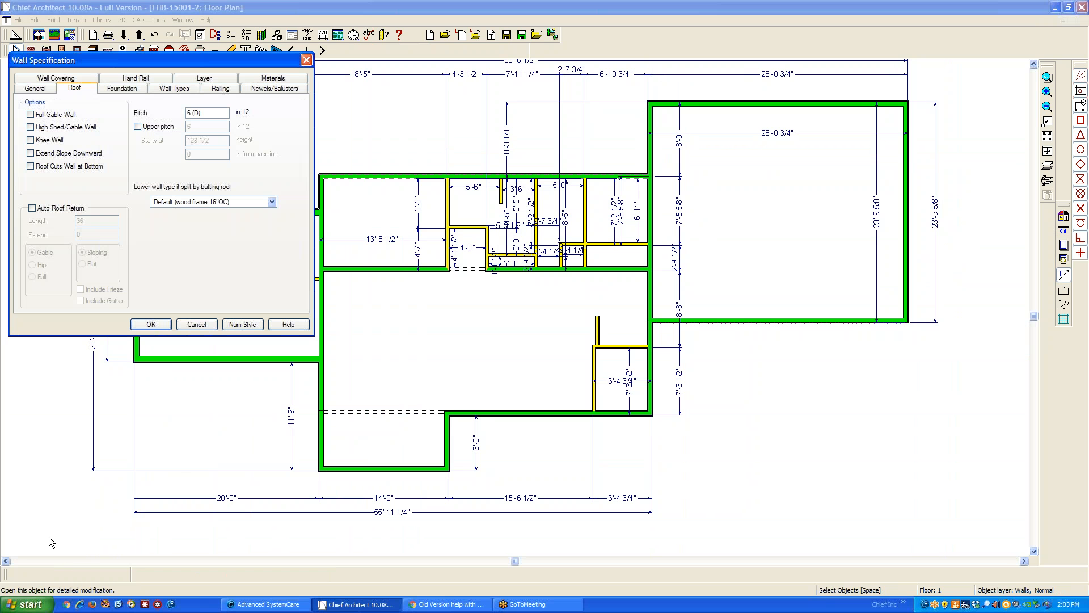
left_click(48, 116)
left_click(151, 324)
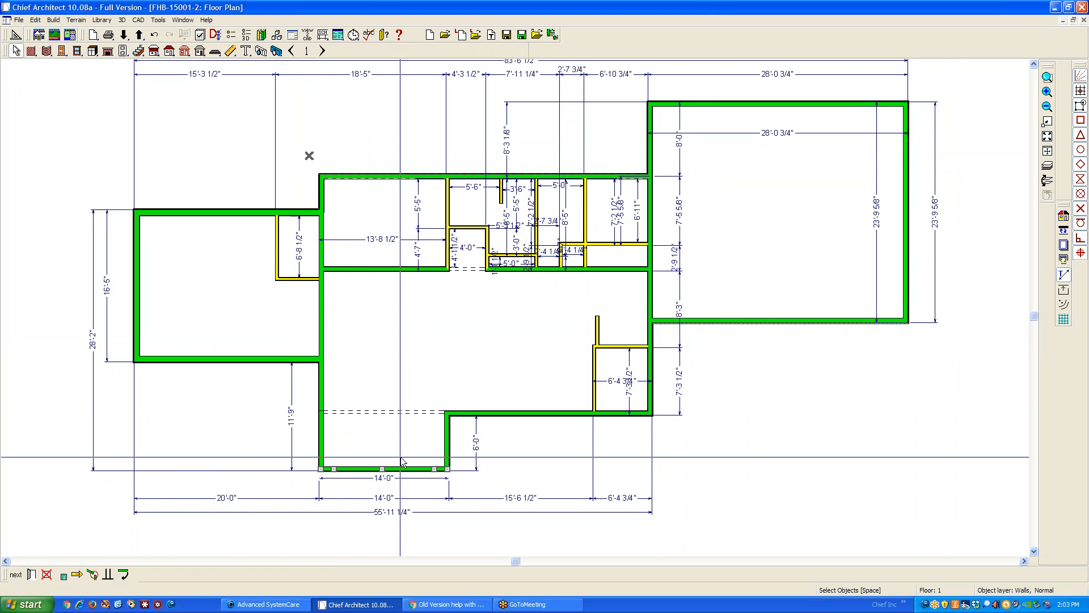
Set the left wing's outer end wall and the main block's right end wall on floor 2 as Full Gable Walls
left_click(322, 51)
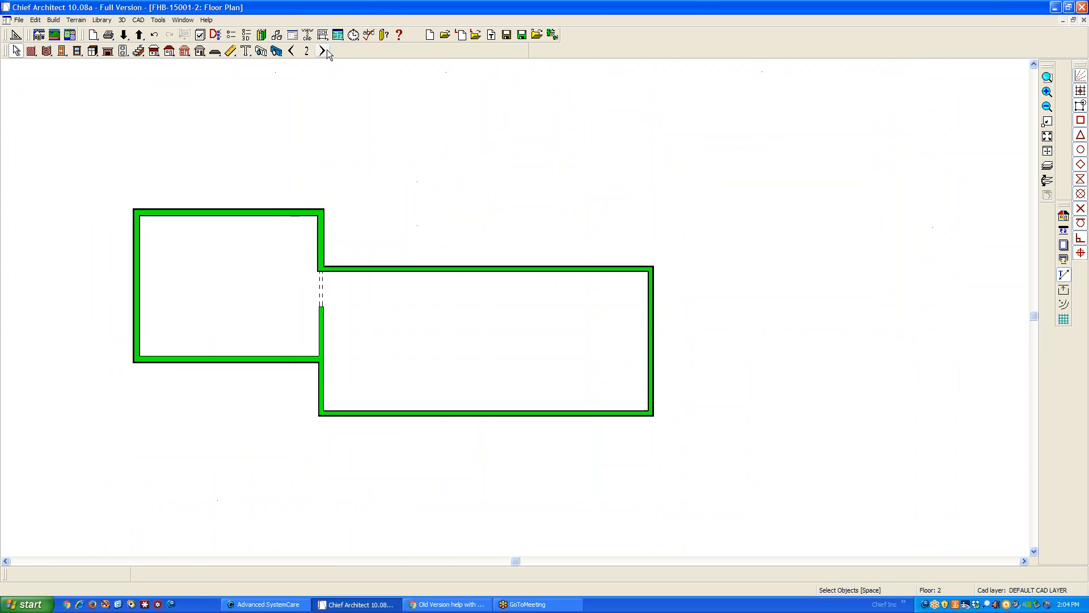
left_click(293, 51)
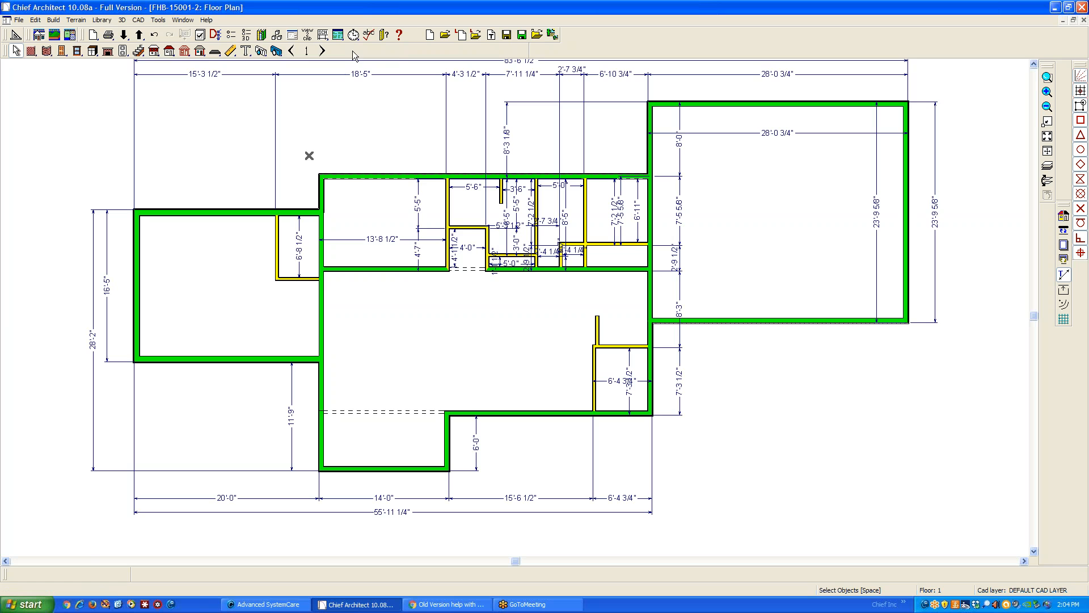
left_click(325, 51)
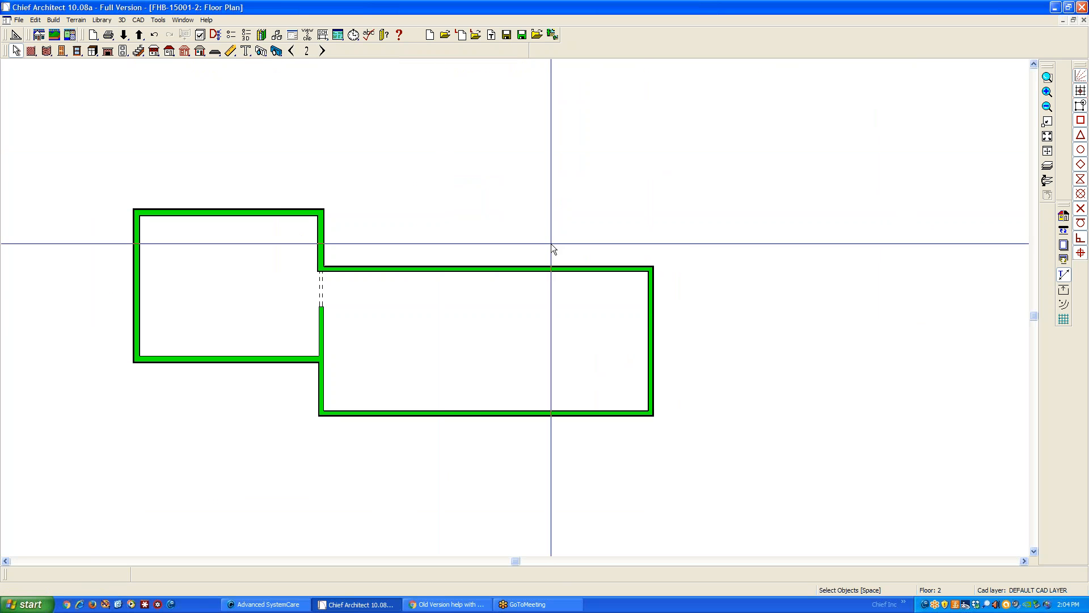
left_click(650, 358)
left_click(140, 285, "shift")
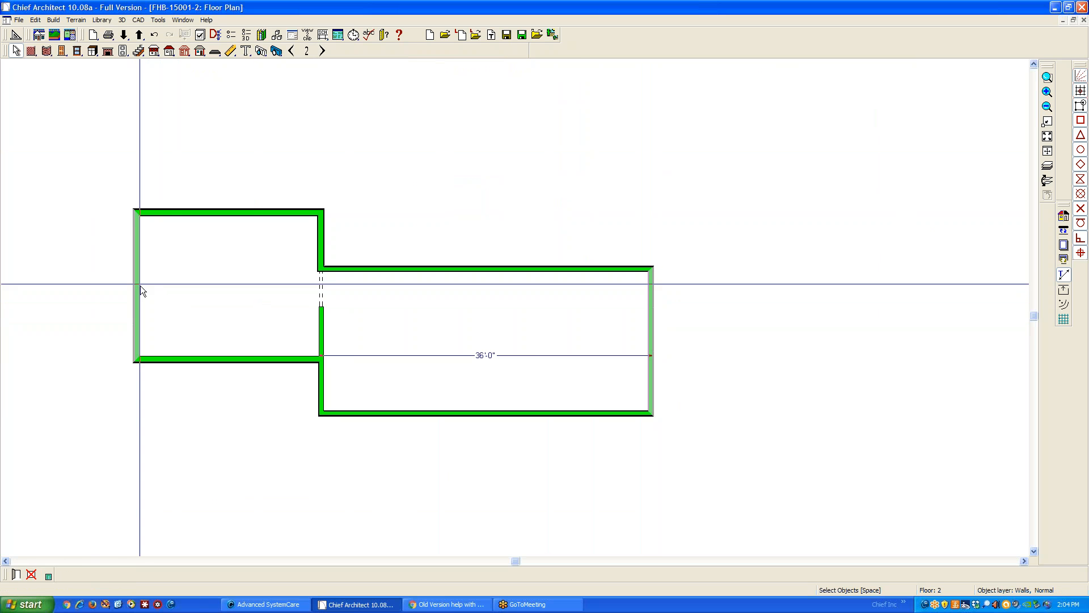
left_click(15, 573)
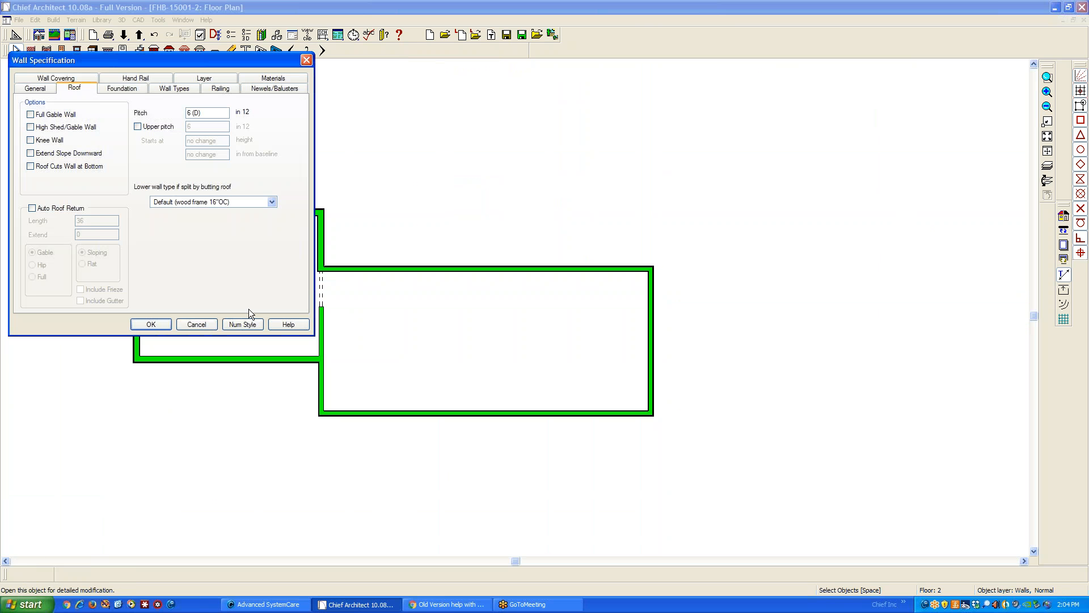
left_click(41, 116)
left_click(151, 324)
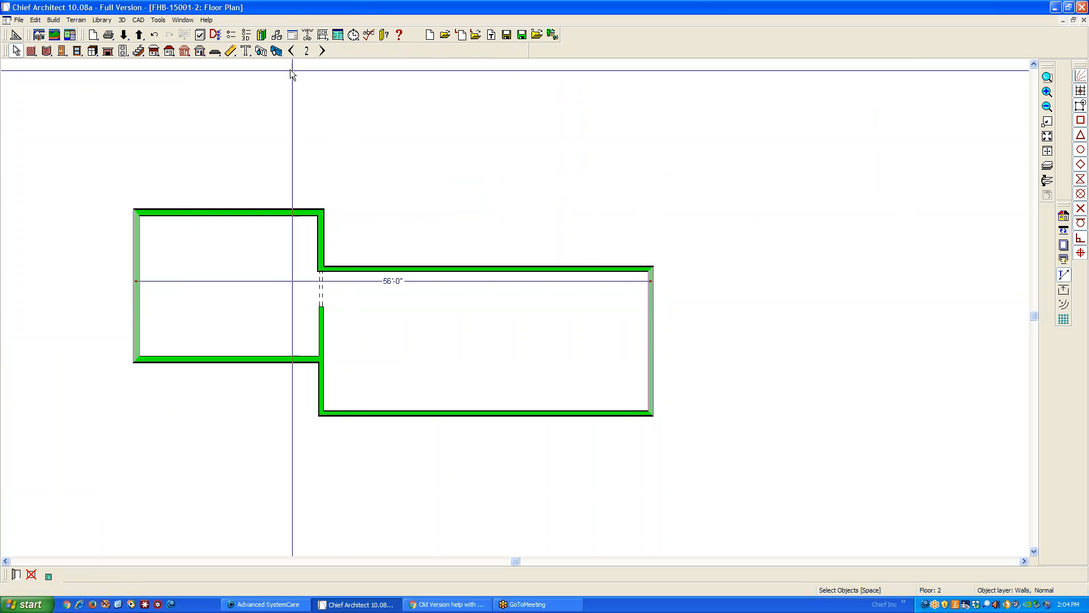
Build roof planes, fascia, gutters and frieze with walls, floors and ceilings rebuilt, using 6 in 12 pitch, 24-inch overhangs and trusses
left_click(165, 50)
double_click(165, 50)
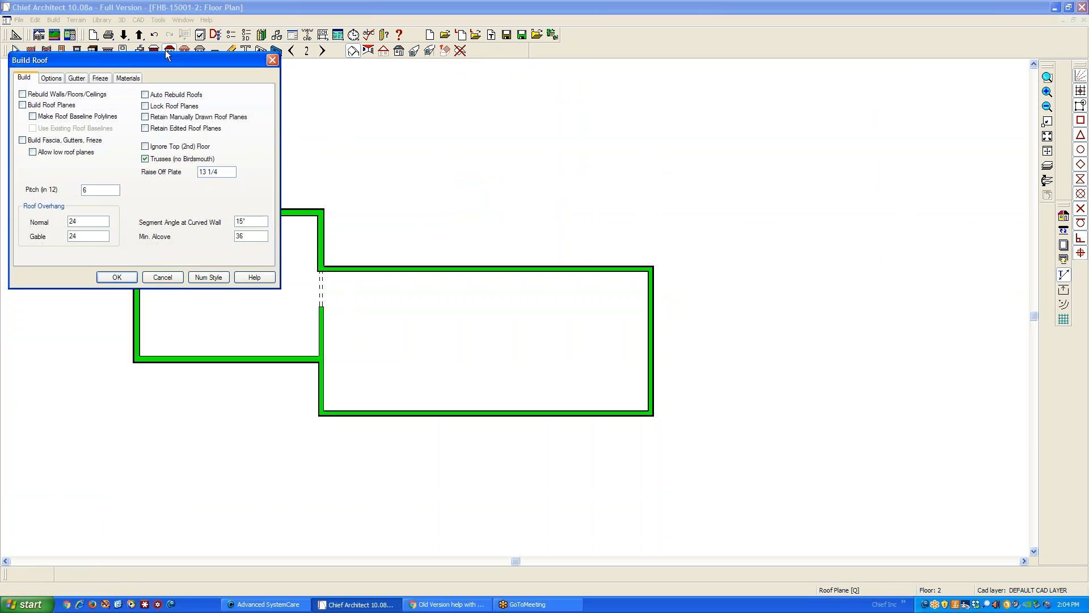
left_click_drag(233, 79, 774, 200)
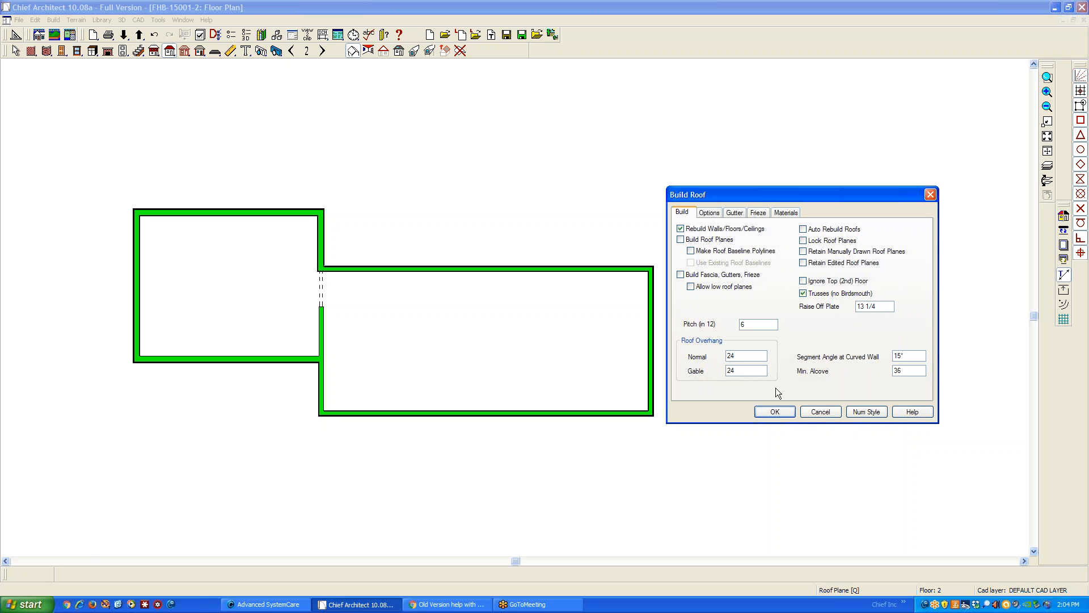
left_click(779, 410)
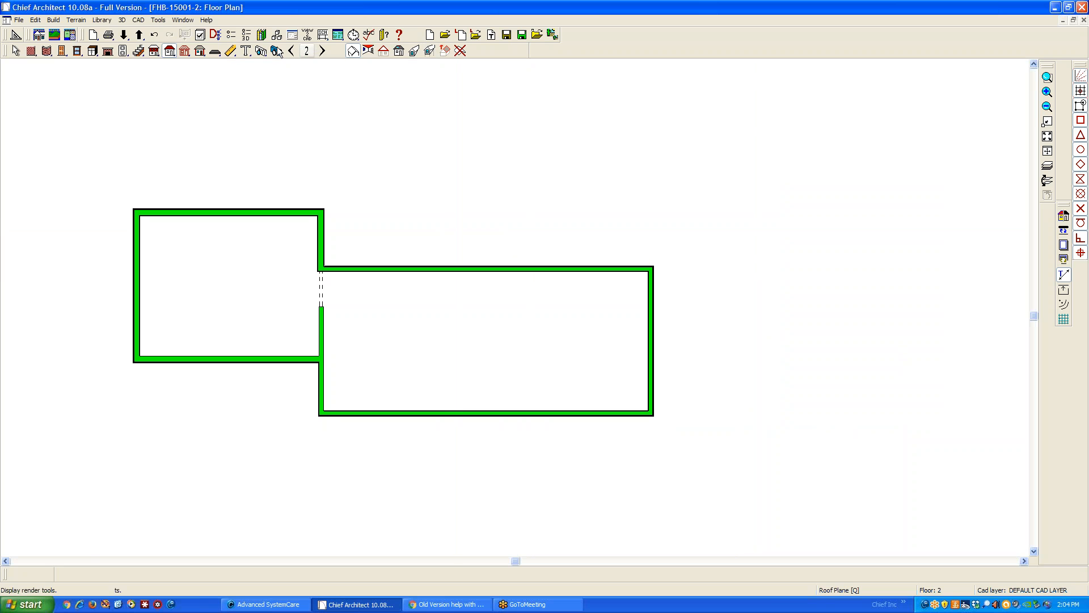
left_click(170, 52)
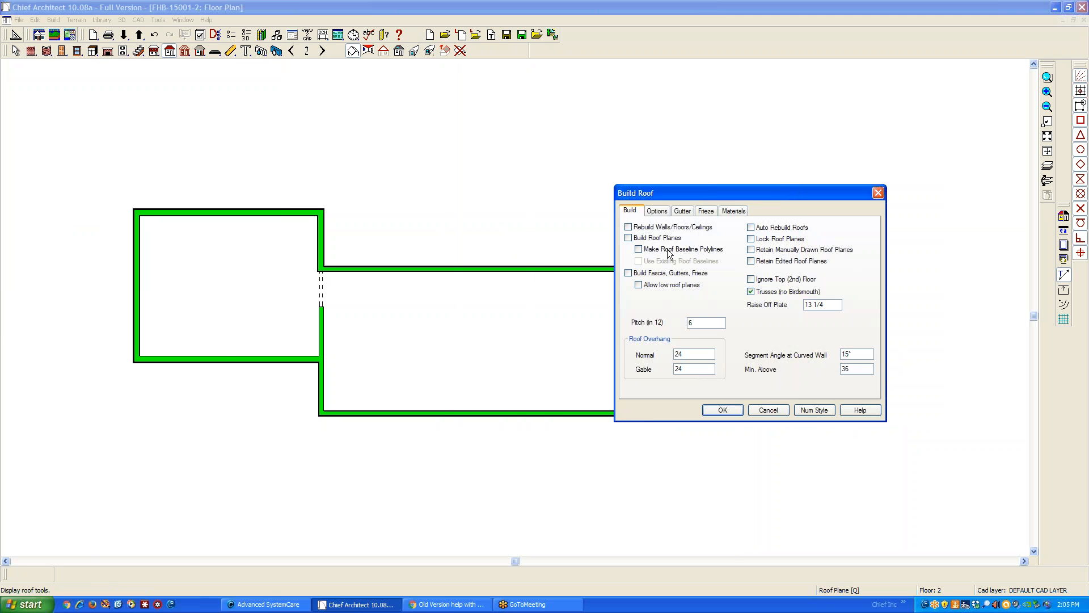
left_click(722, 410)
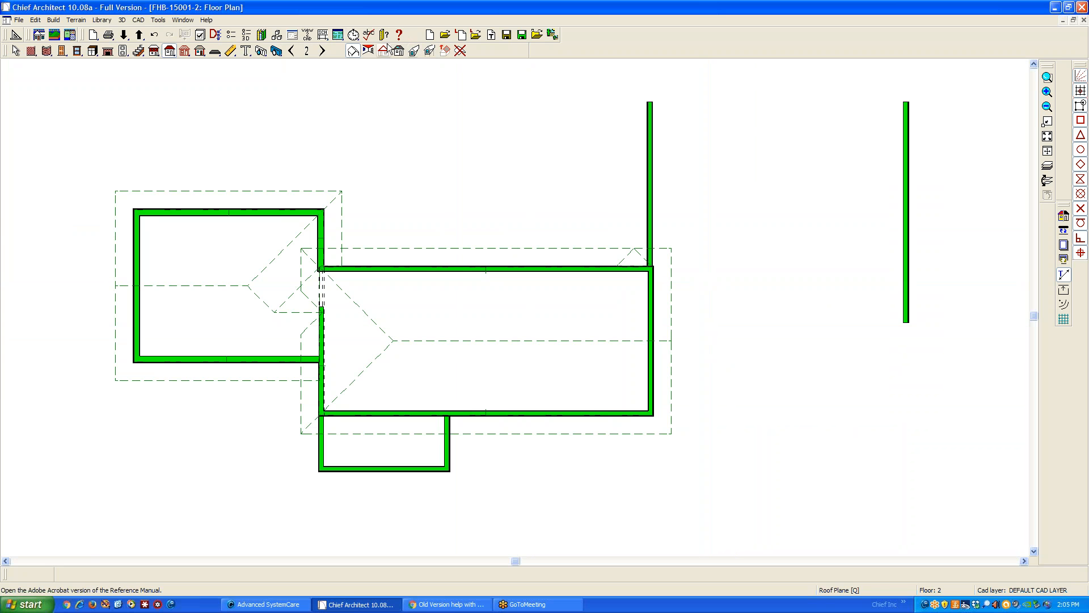
Examine the generated roofs from all sides in a rendered full overview, especially where the upper roofs meet
left_click(276, 51)
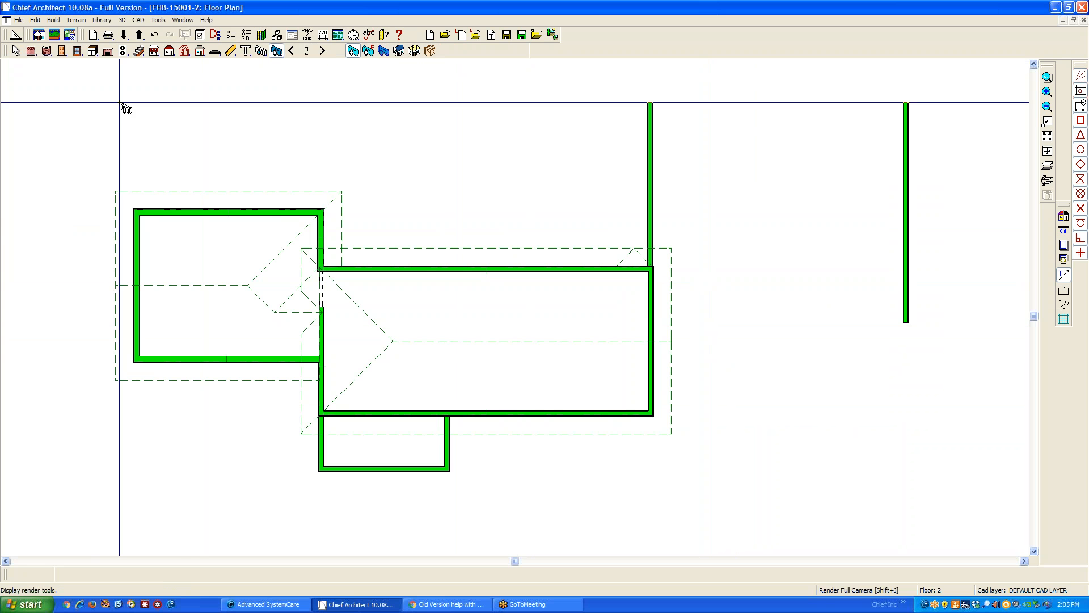
left_click(398, 50)
left_click_drag(709, 335, 625, 336)
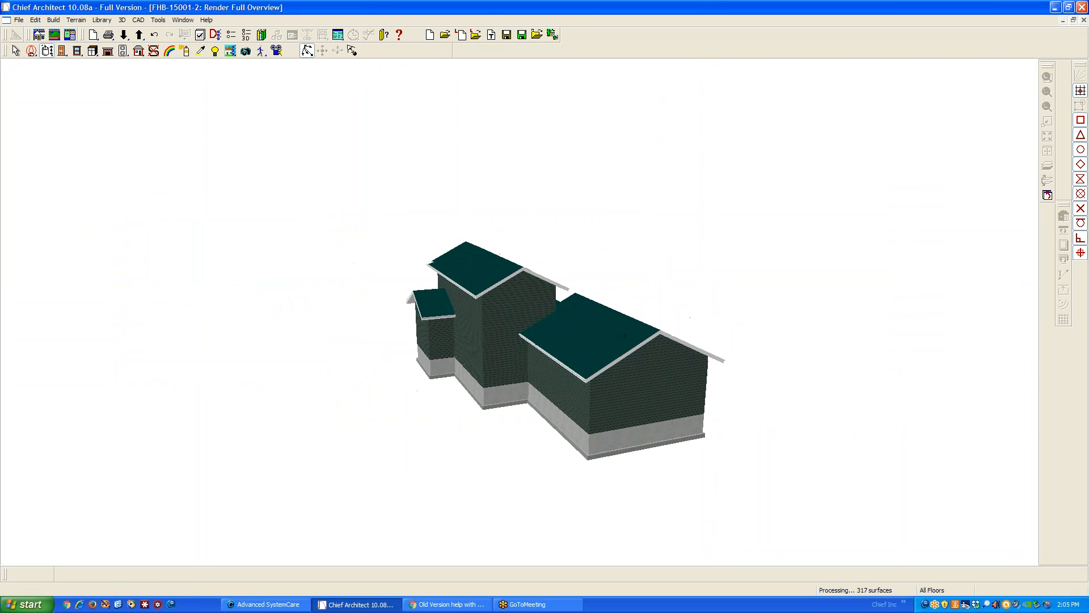
left_click_drag(562, 355, 558, 360)
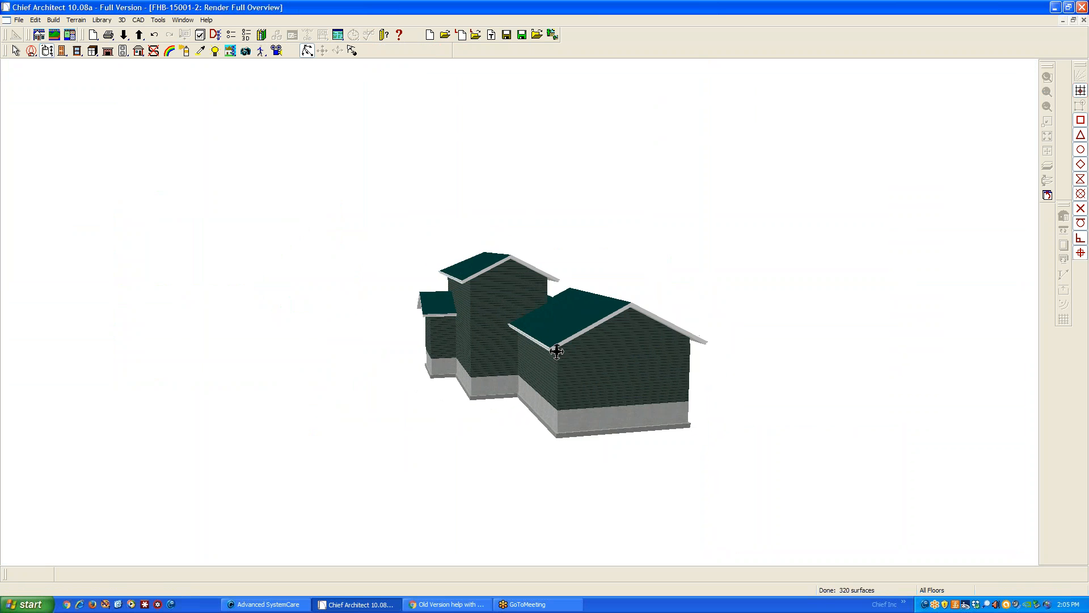
left_click_drag(455, 338, 598, 339)
left_click_drag(393, 308, 633, 300)
left_click_drag(507, 304, 591, 340)
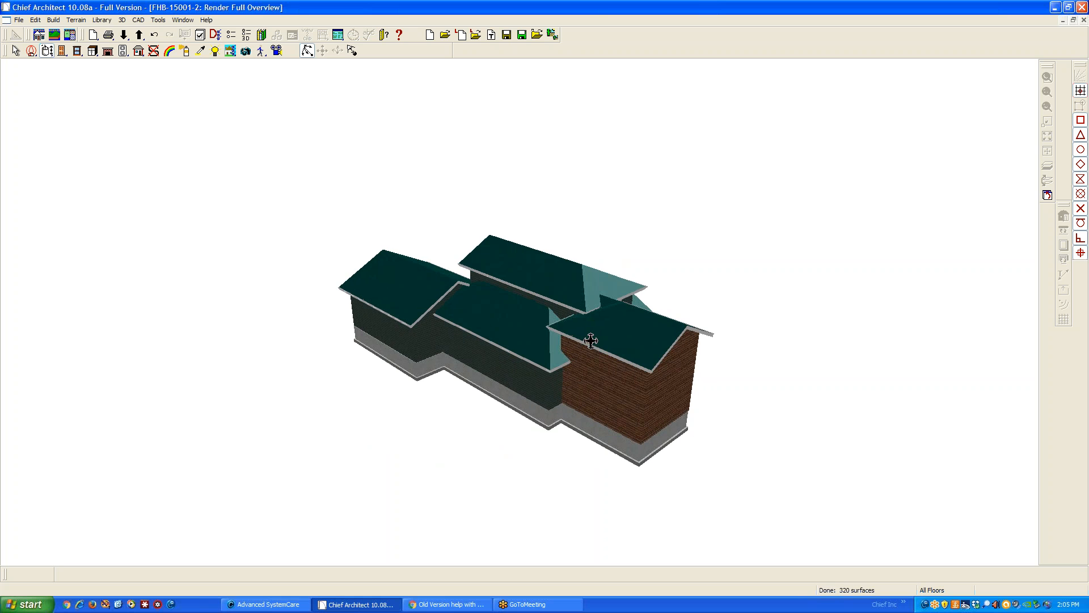
scroll(559, 339, "up", 5)
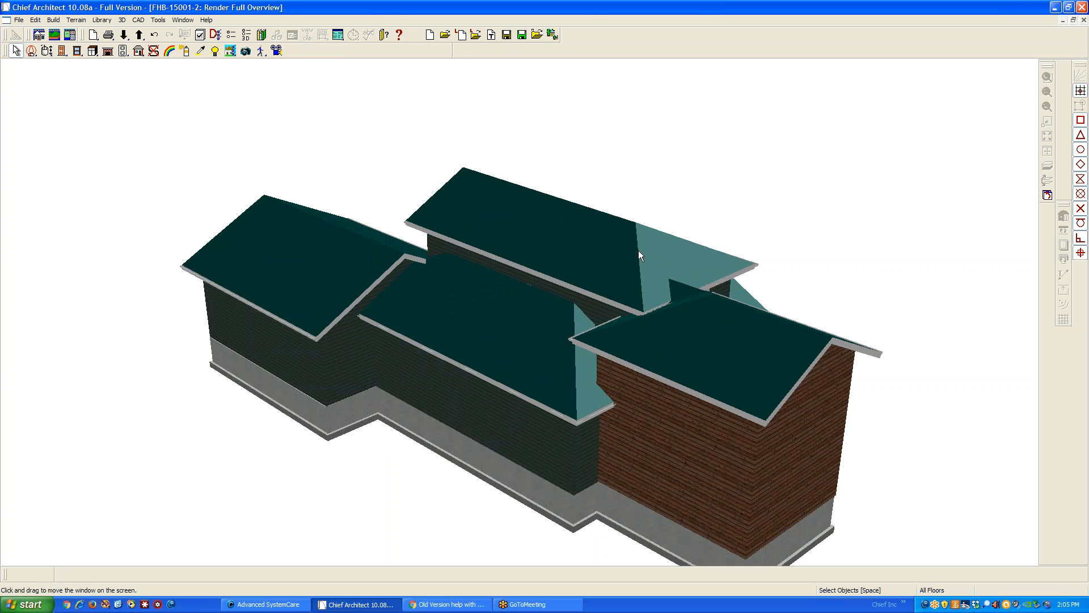
left_click(40, 36)
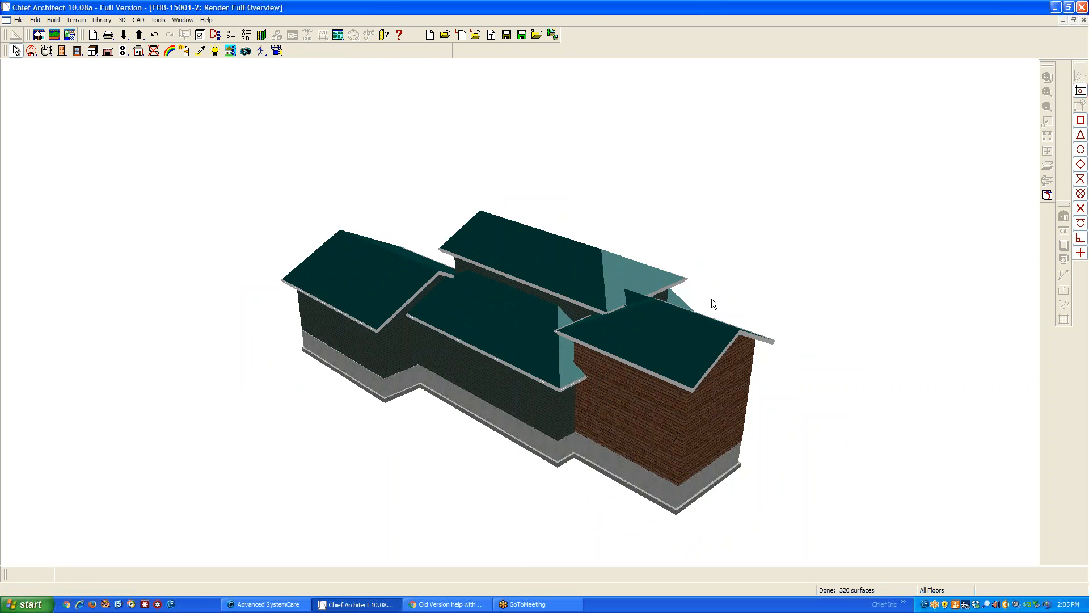
Delete the hip-end roof plane at the main block's left end in the floor 2 plan
key("ctrl+F4")
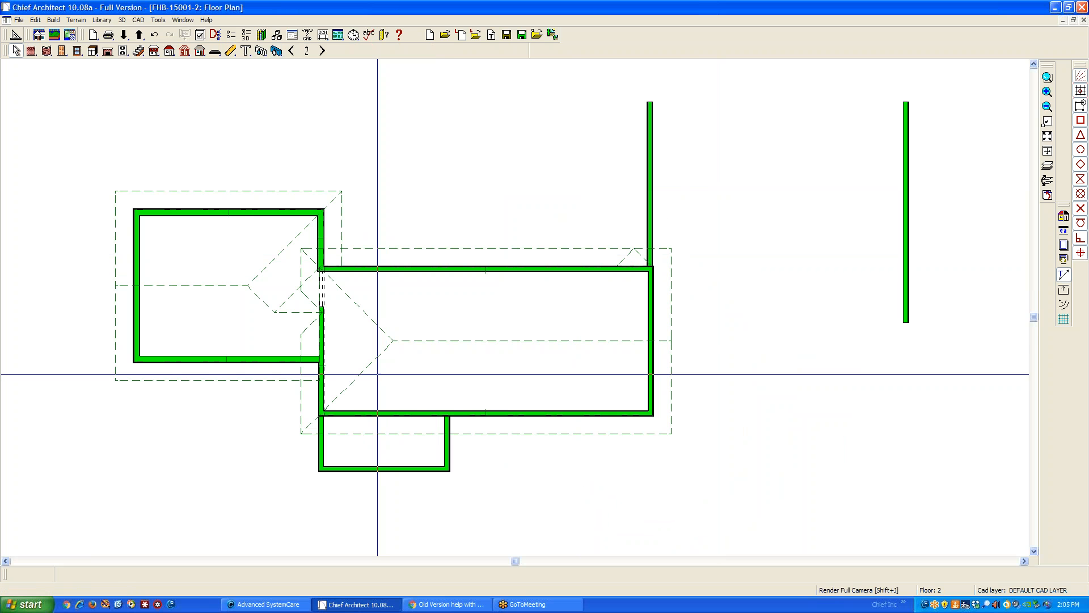
key("space")
left_click(359, 378)
key("Escape")
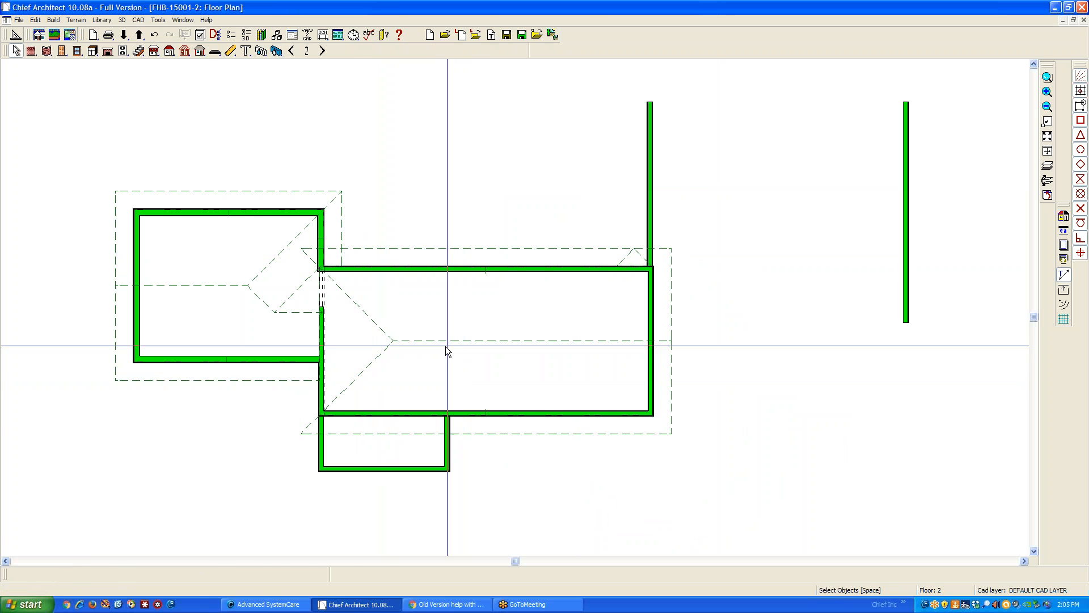
Extend the ridge ends of the main block's front and rear roof planes to a square gable overhang, declining the roof height change
left_click(375, 367)
left_click_drag(393, 340, 302, 336)
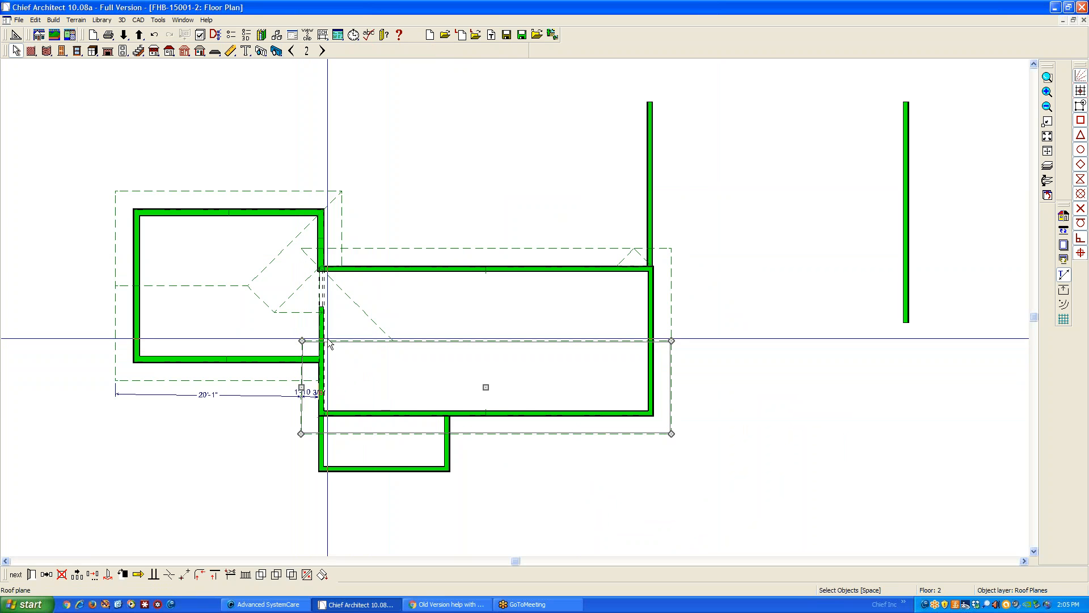
left_click(366, 319)
left_click_drag(394, 340, 303, 340)
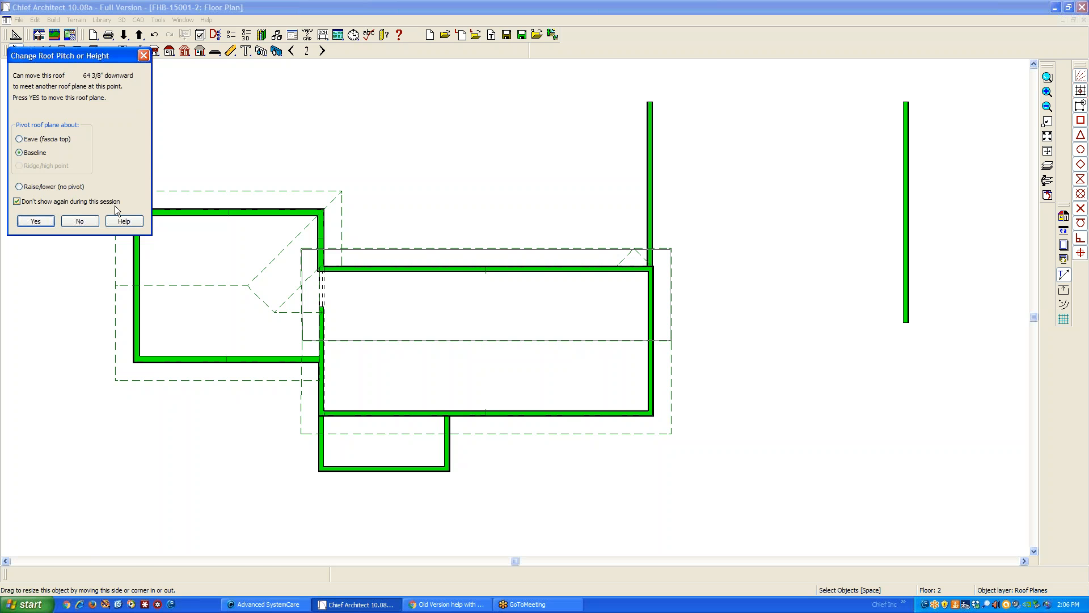
left_click(80, 221)
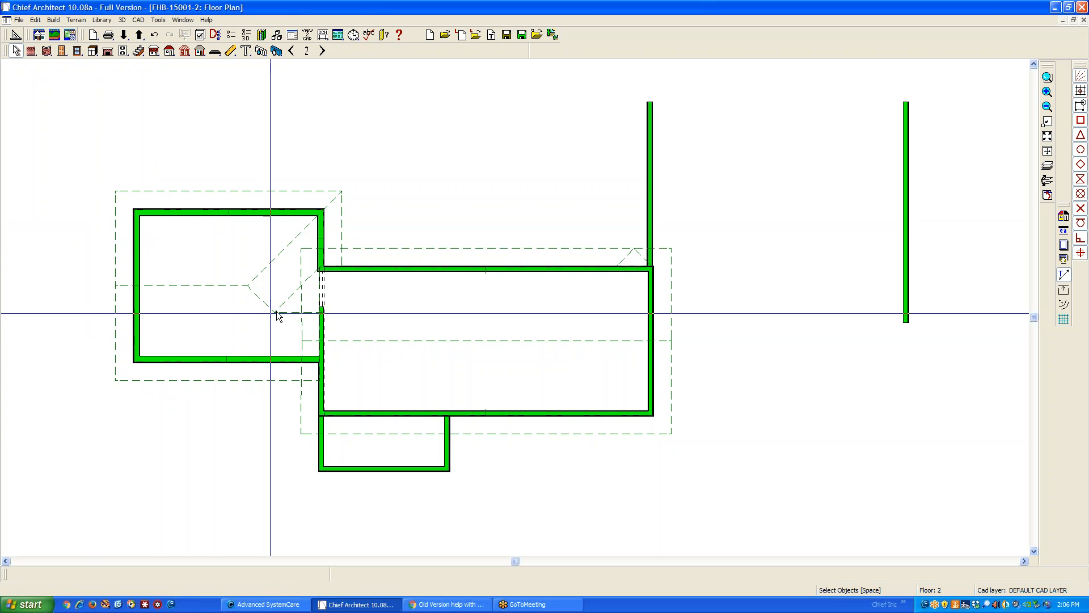
Make the left gable-end edge of the main block's front roof plane parallel to the adjacent wall
left_click(307, 303)
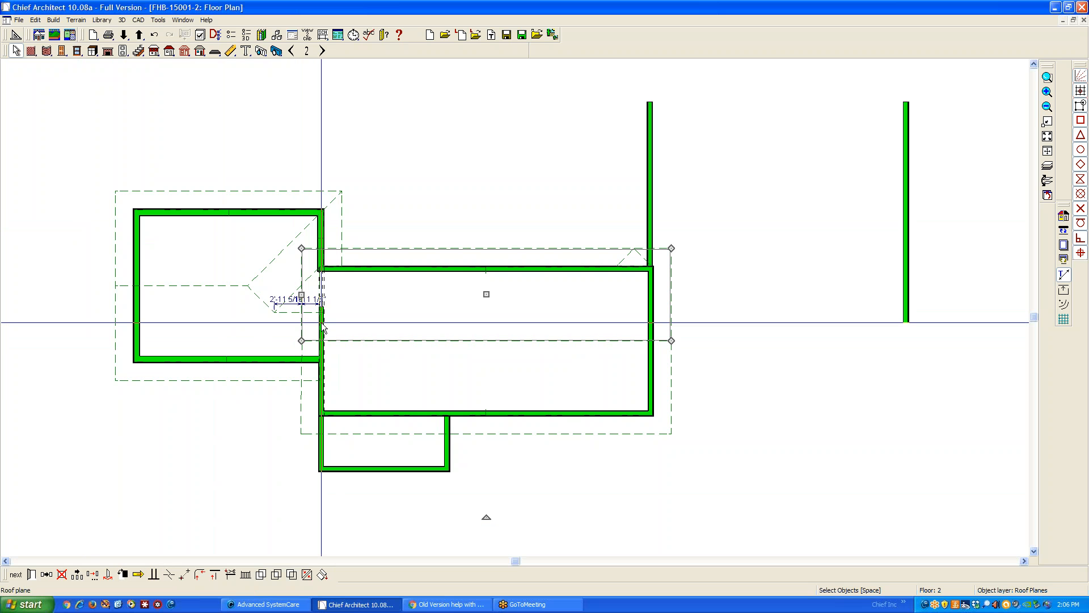
key("Escape")
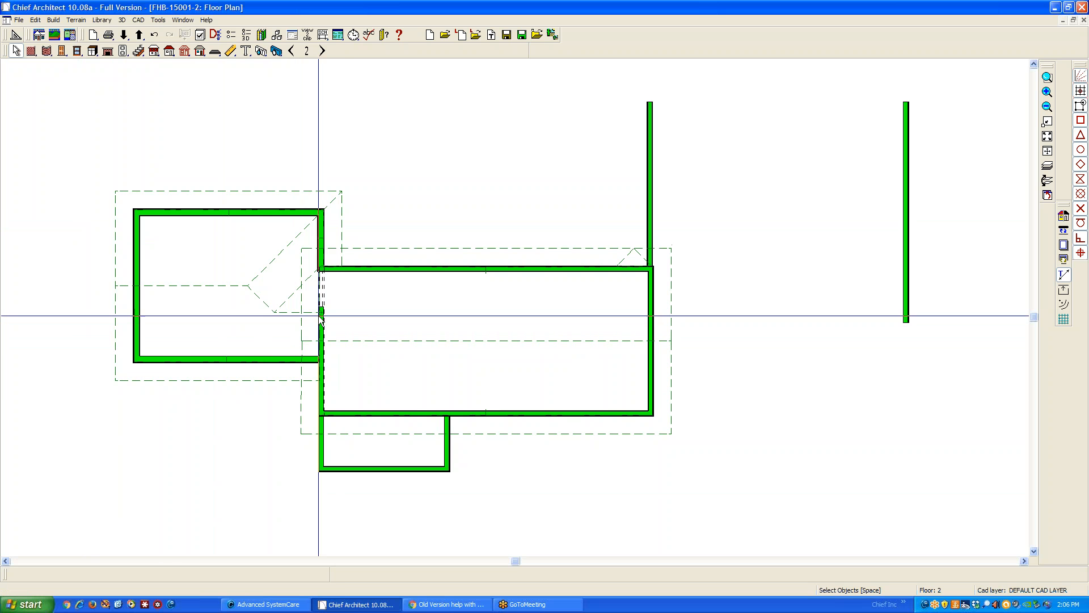
left_click(302, 415)
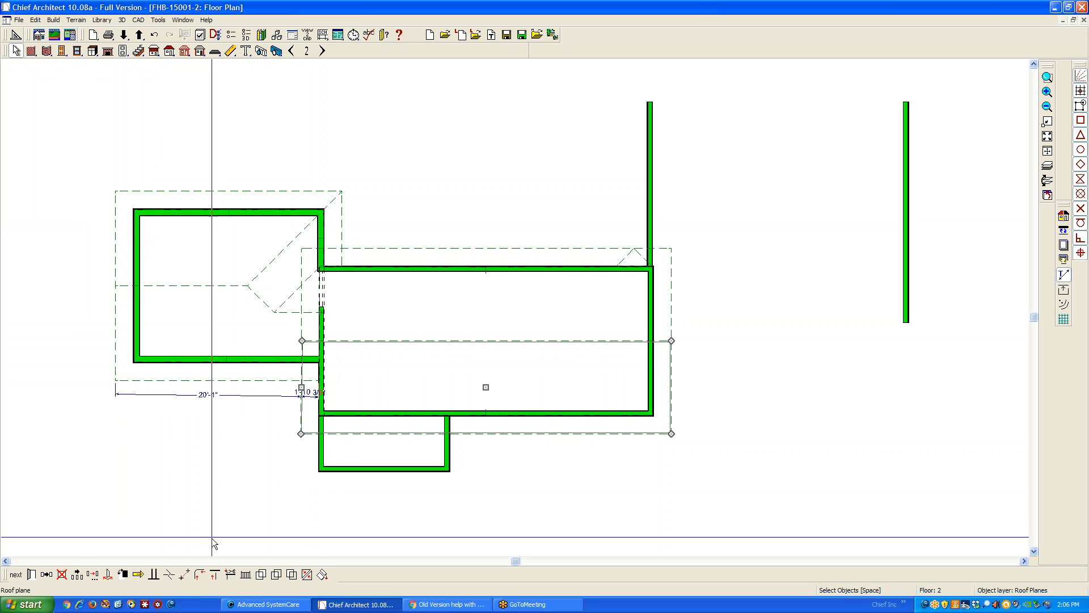
left_click(156, 573)
left_click(323, 406)
key("Escape")
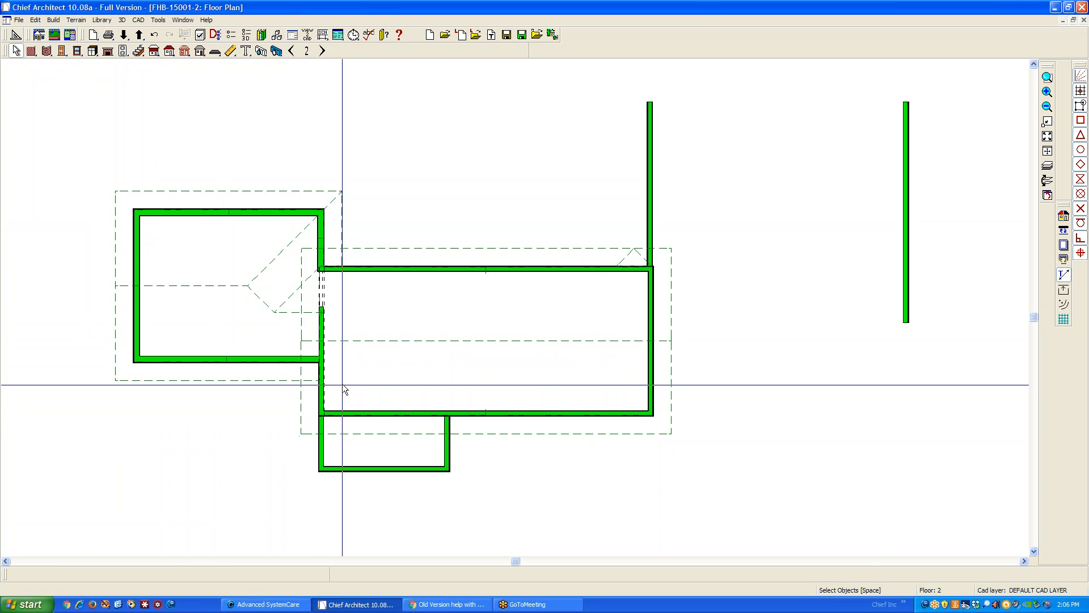
Set the left gable-end edge of the main block's rear roof plane 2' from the wall
left_click(302, 405)
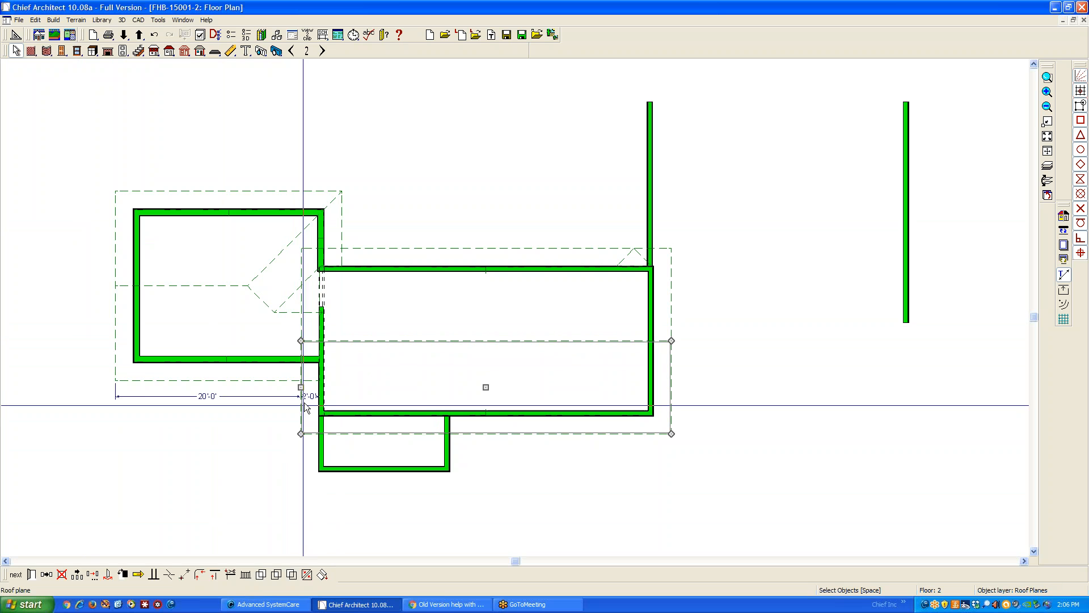
left_click(302, 337)
left_click(310, 309)
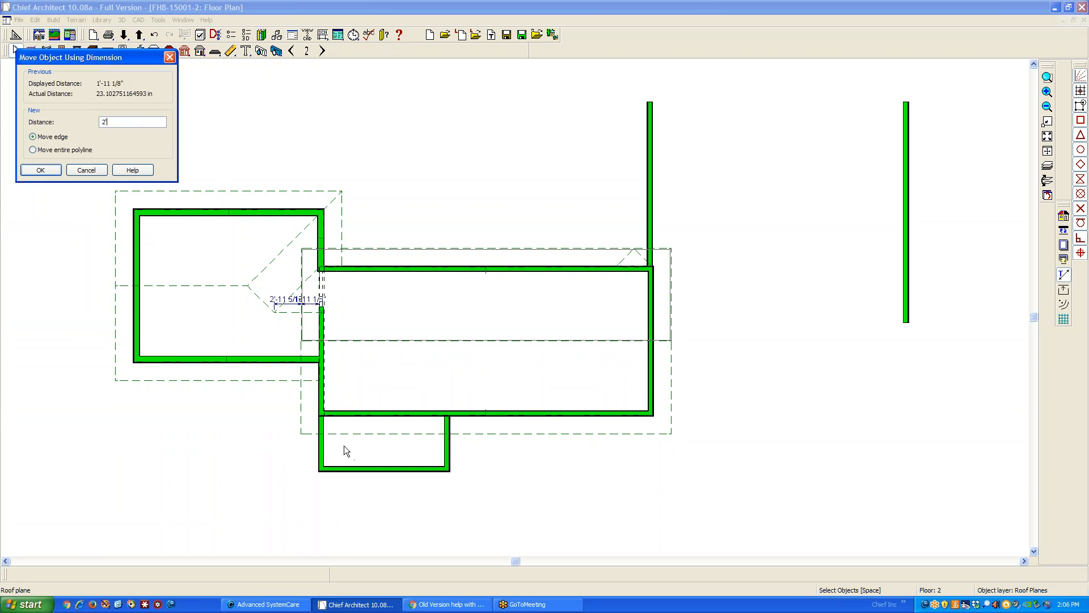
key("Return")
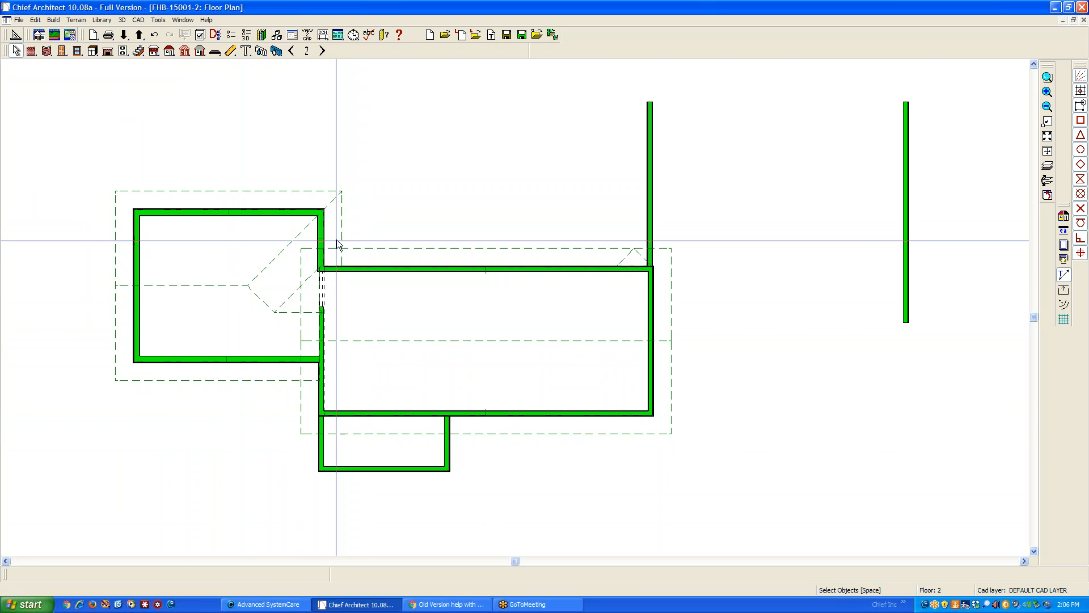
Inspect the main block's reshaped gable end above the left wing's roof in the rendered overview
key("ctrl+Tab")
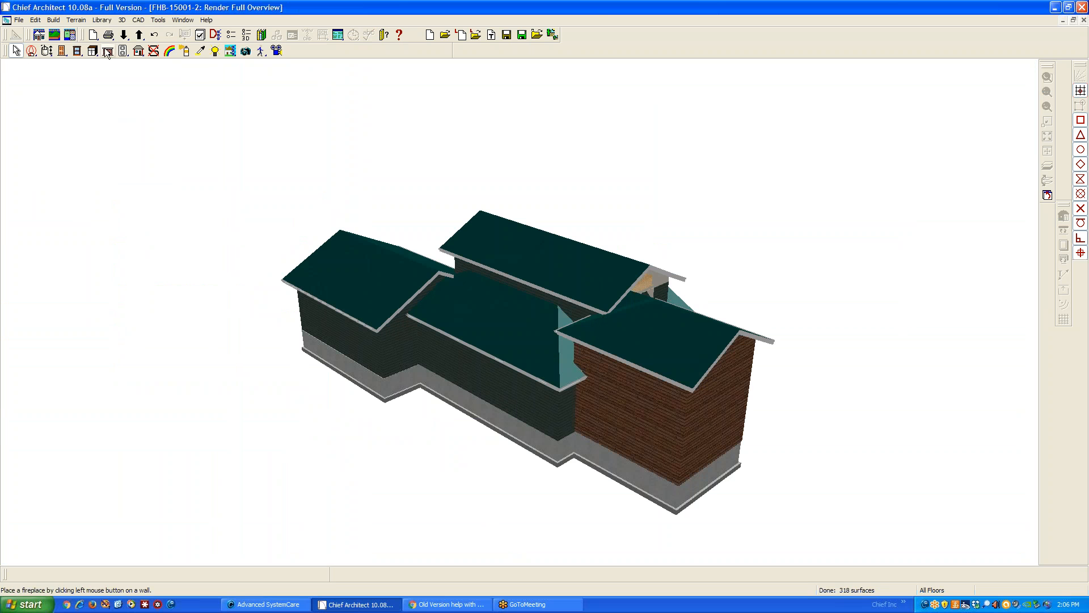
left_click_drag(720, 451, 544, 374)
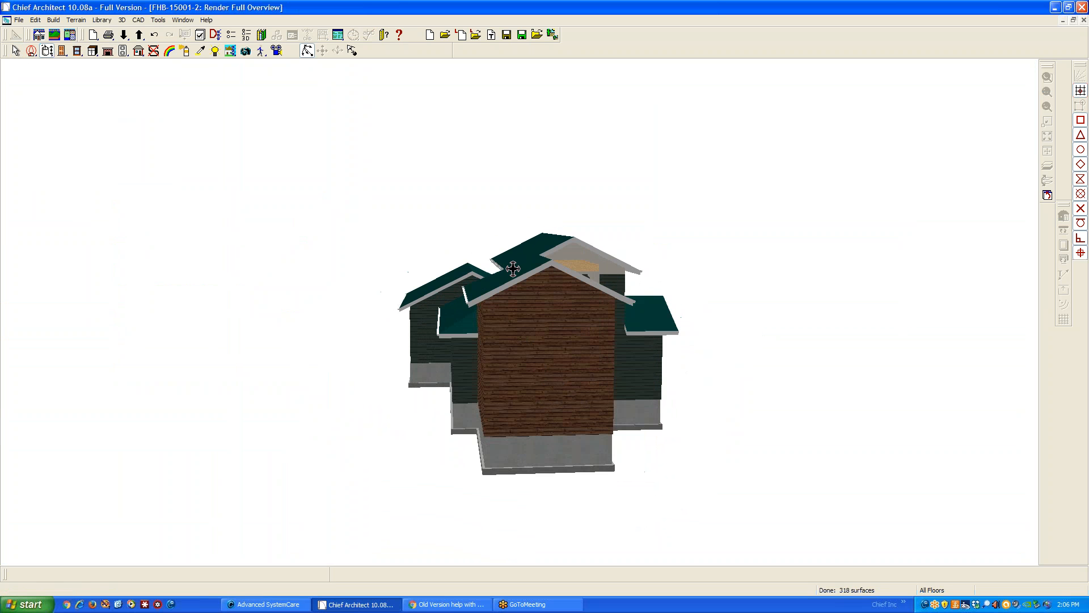
left_click_drag(555, 262, 555, 224)
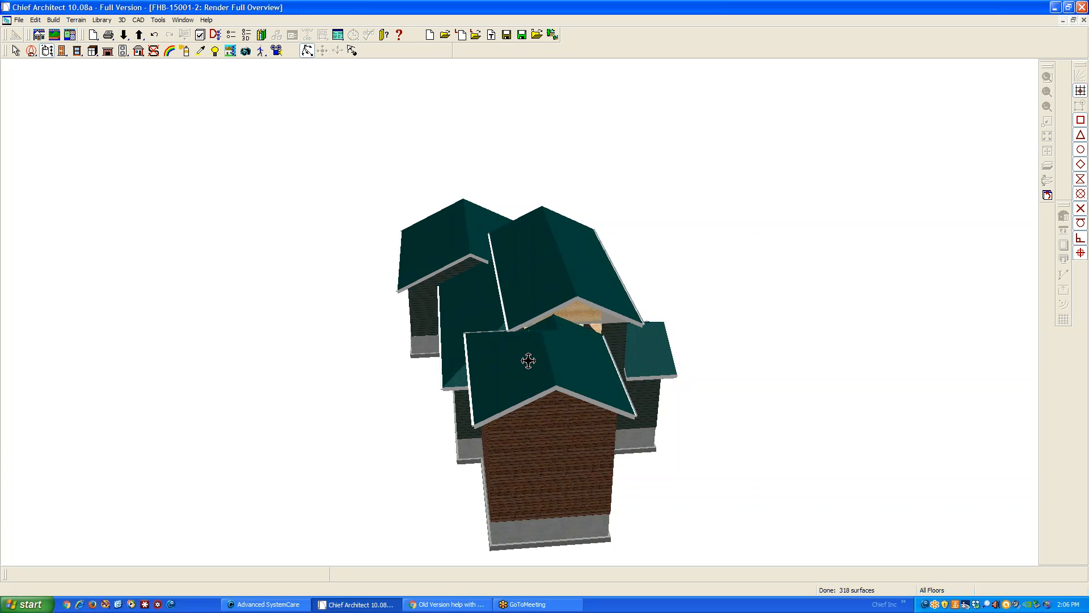
In the floor 2 plan, delete the two small roof planes where the left wing's roof meets the main block
scroll(565, 321, "up", 5)
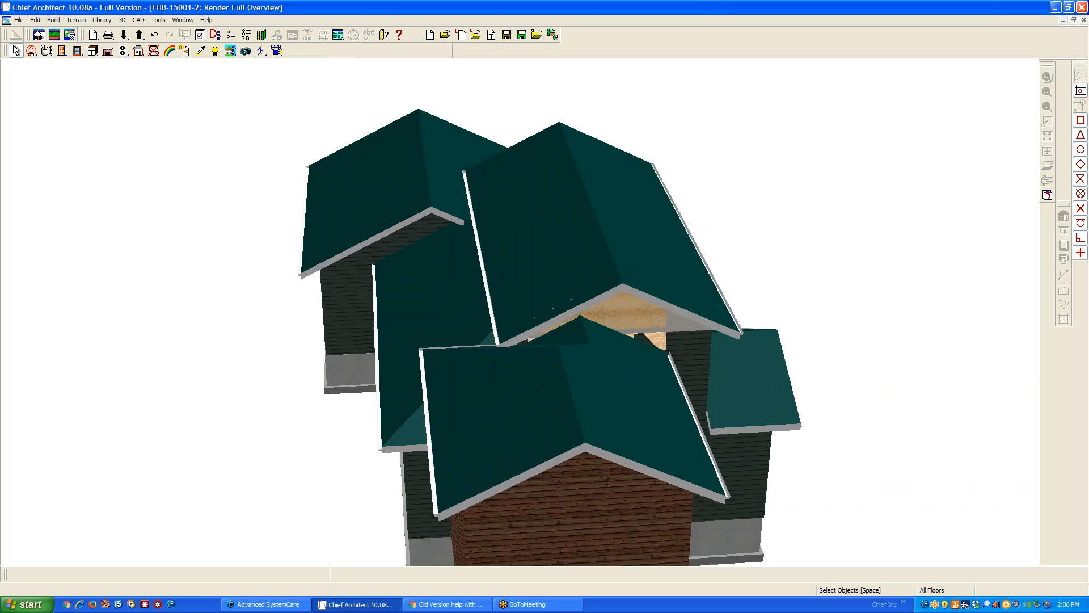
scroll(568, 321, "down", 2)
key("ctrl+Tab")
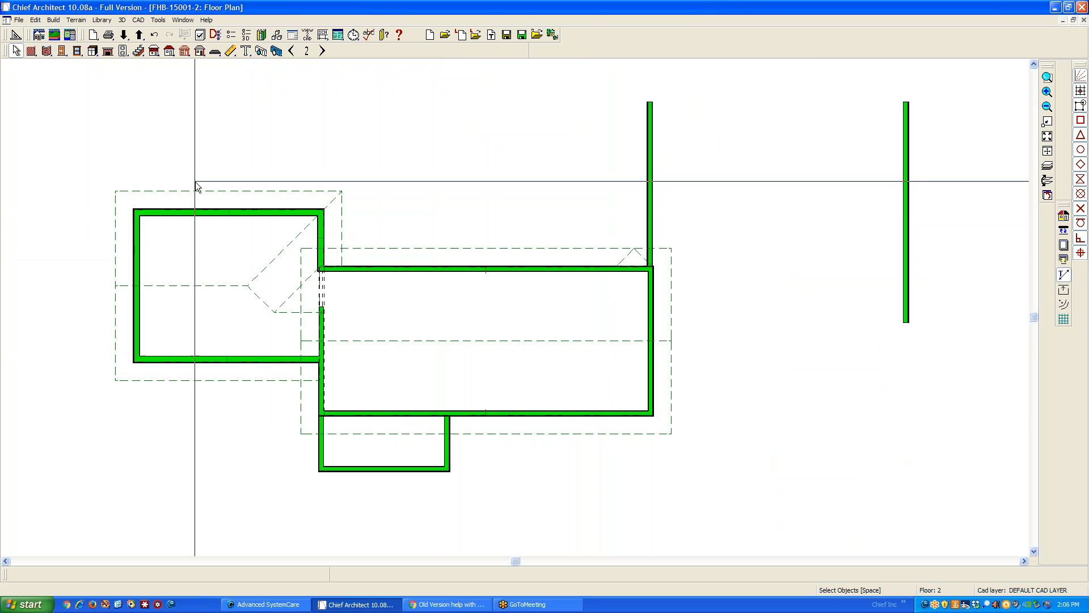
scroll(214, 186, "up", 1)
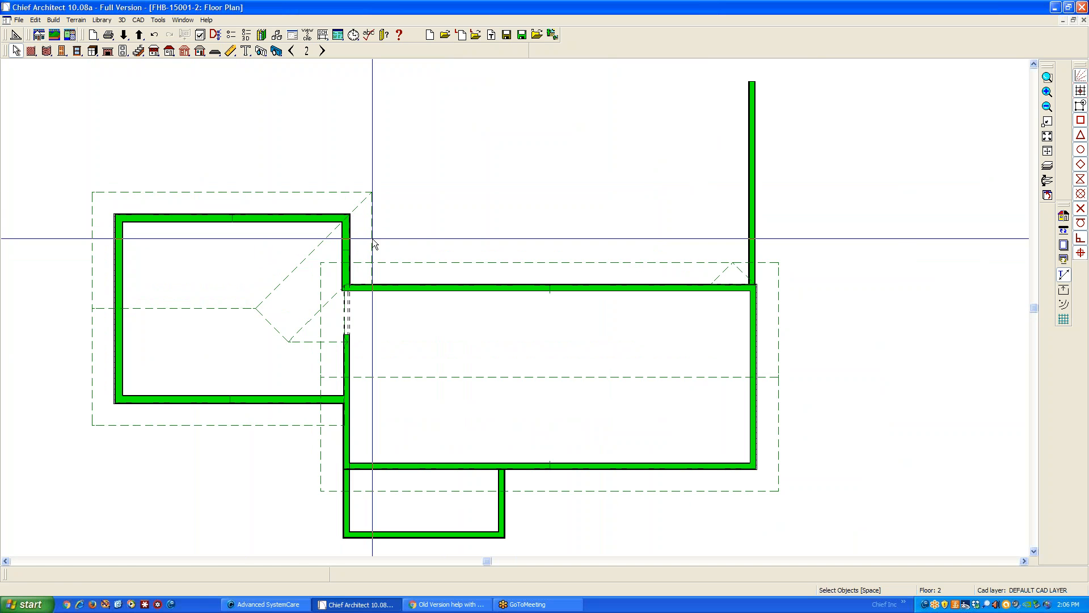
left_click(408, 228)
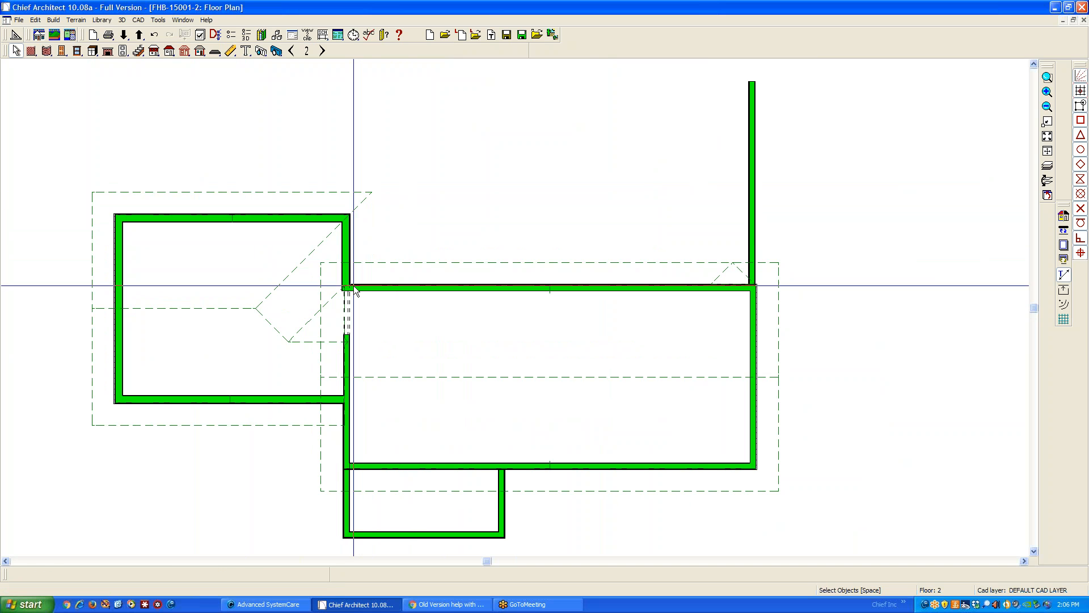
left_click(309, 322)
key("Delete")
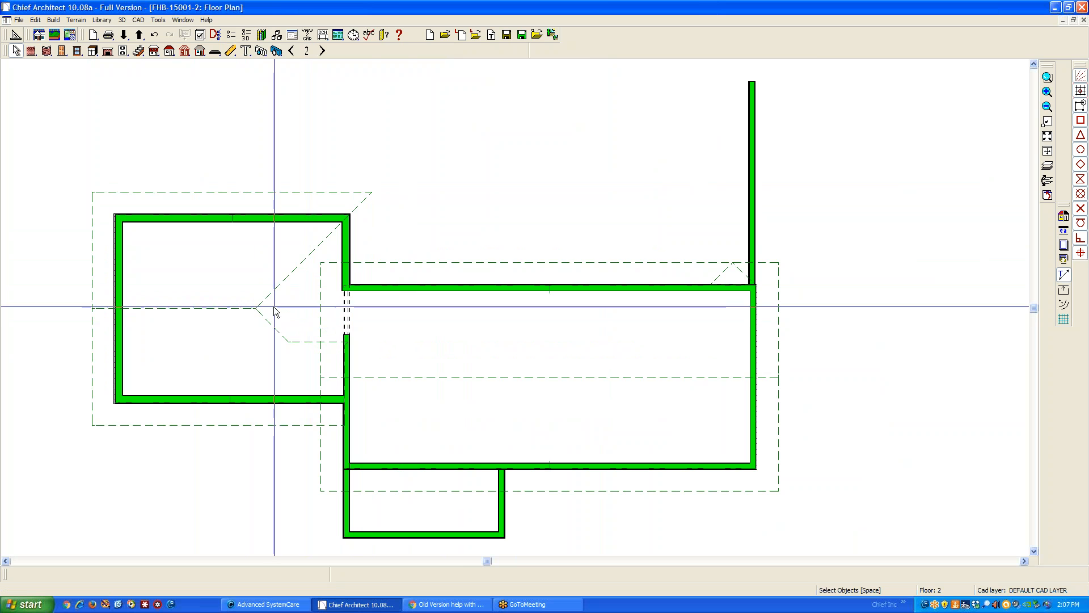
Reshape the left wing's front roof plane so its ridge runs straight to the main block's wall, and delete the wing's rear roof plane
scroll(268, 300, "up", 1)
scroll(268, 300, "up", 1)
left_click(313, 350)
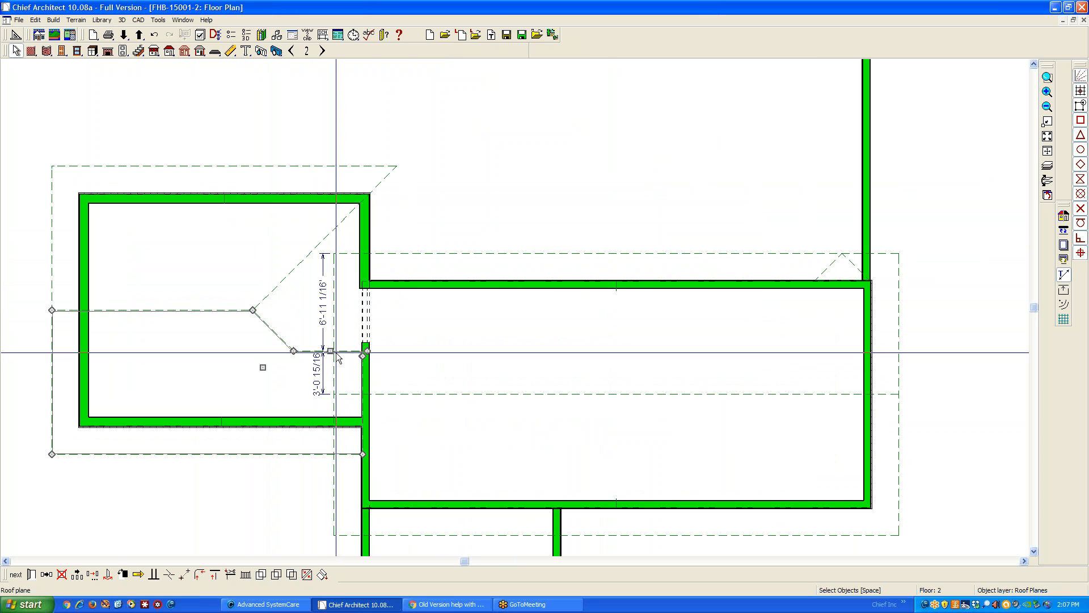
left_click_drag(330, 351, 244, 321)
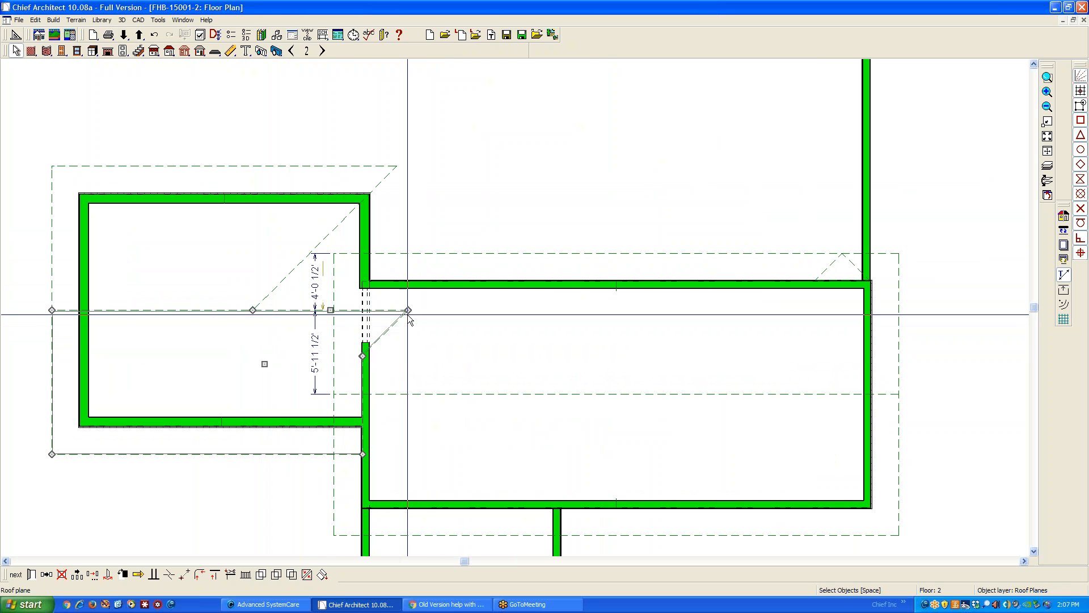
left_click_drag(408, 311, 362, 307)
key("Escape")
left_click(301, 310)
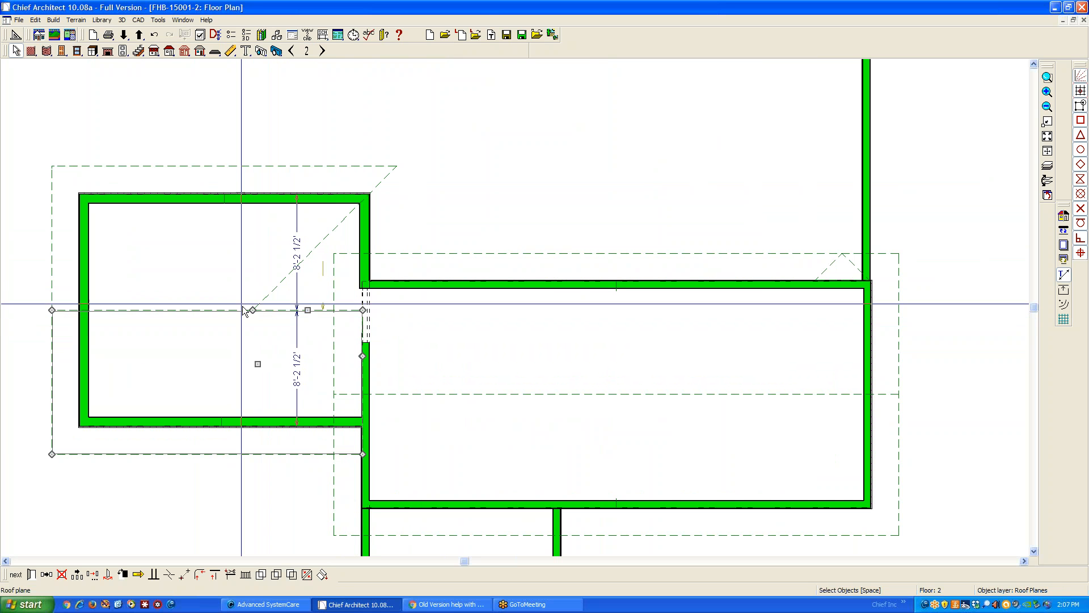
left_click_drag(252, 309, 61, 311)
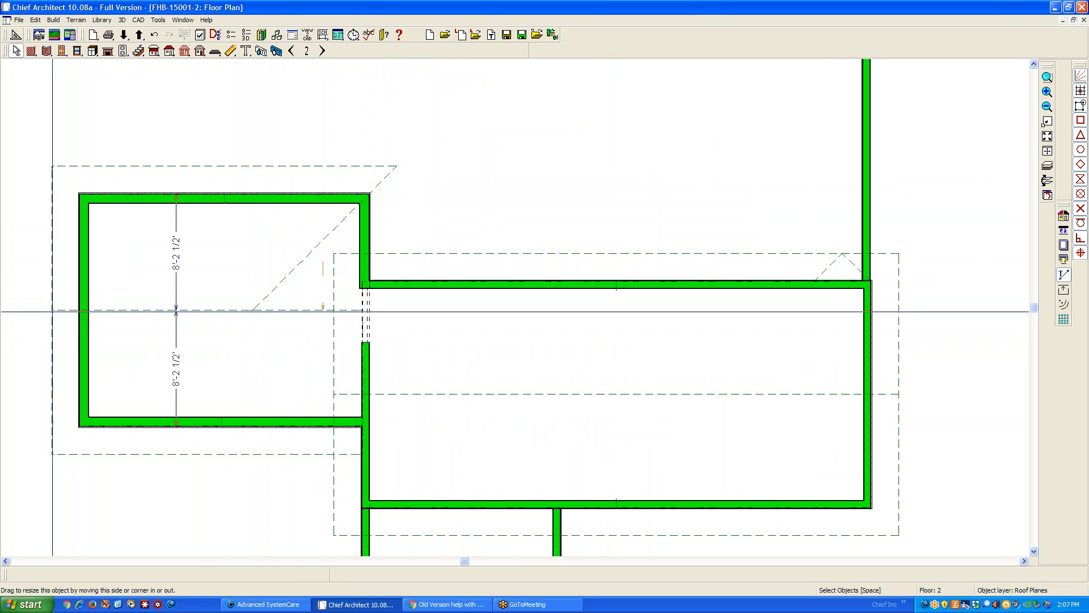
key("Escape")
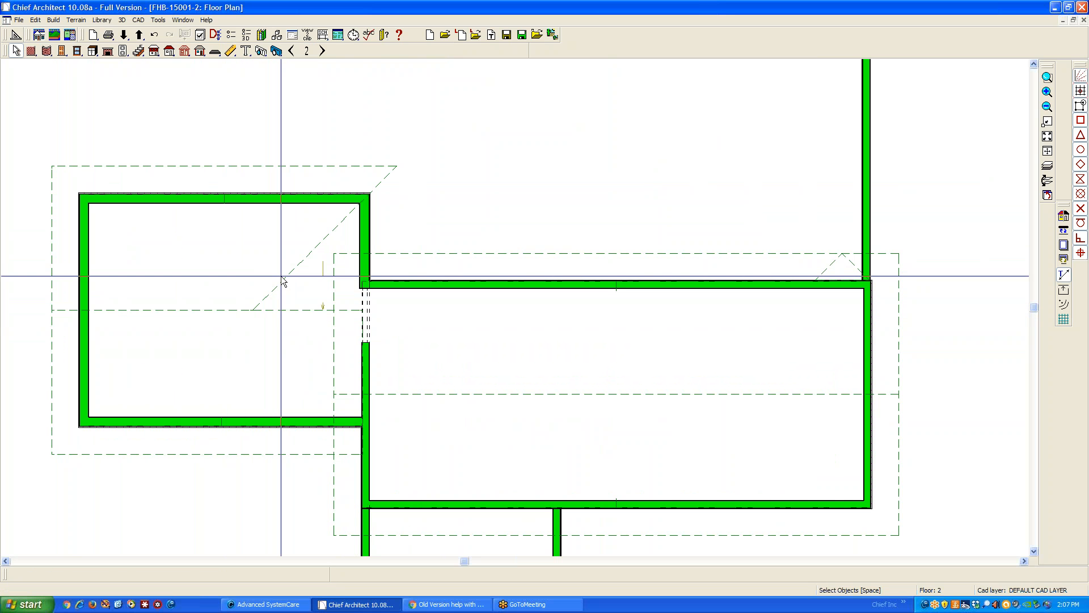
left_click(282, 280)
key("Escape")
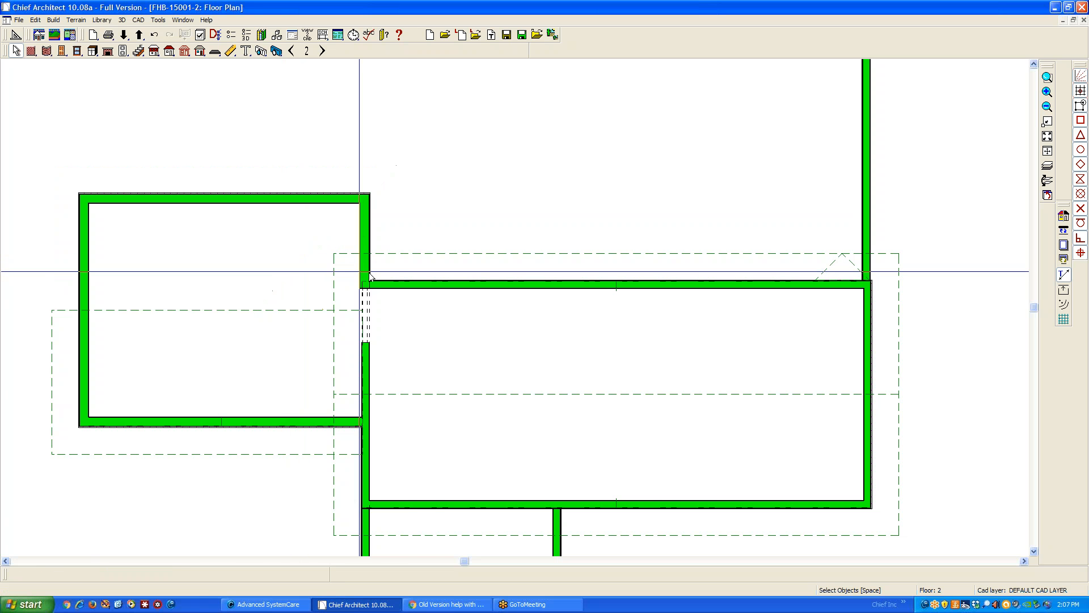
Break the eave of the main block's rear roof plane just past the left wing and move the eave outward 6'
left_click(433, 253)
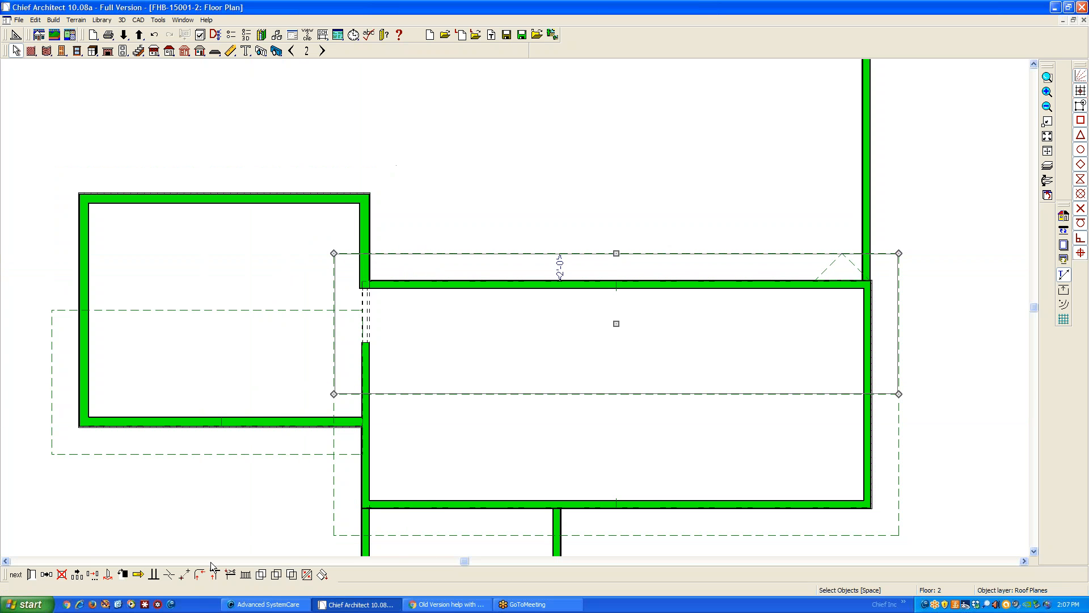
left_click(171, 575)
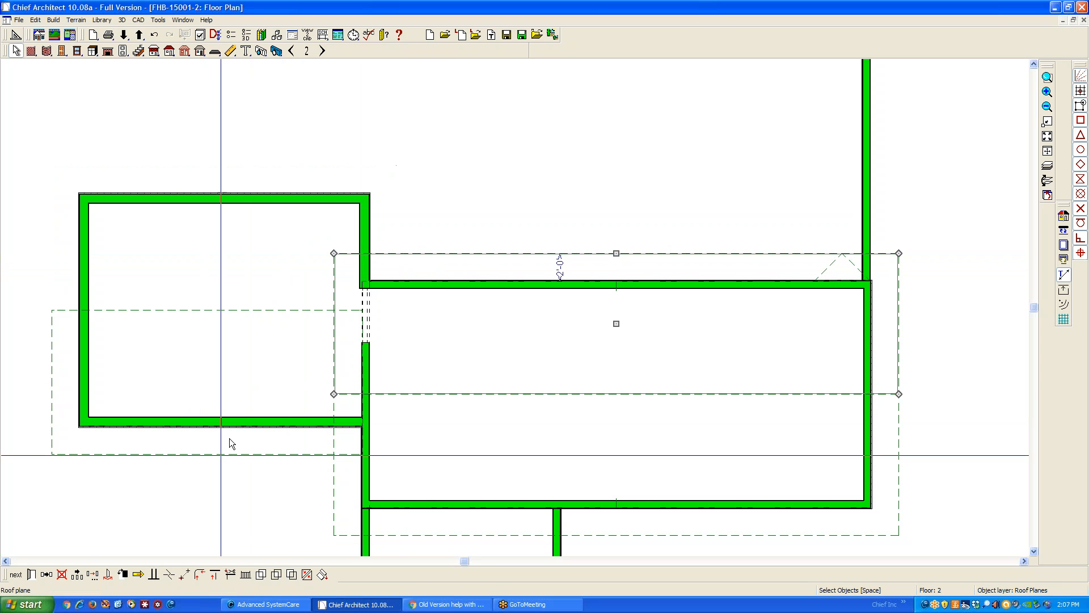
left_click(388, 254)
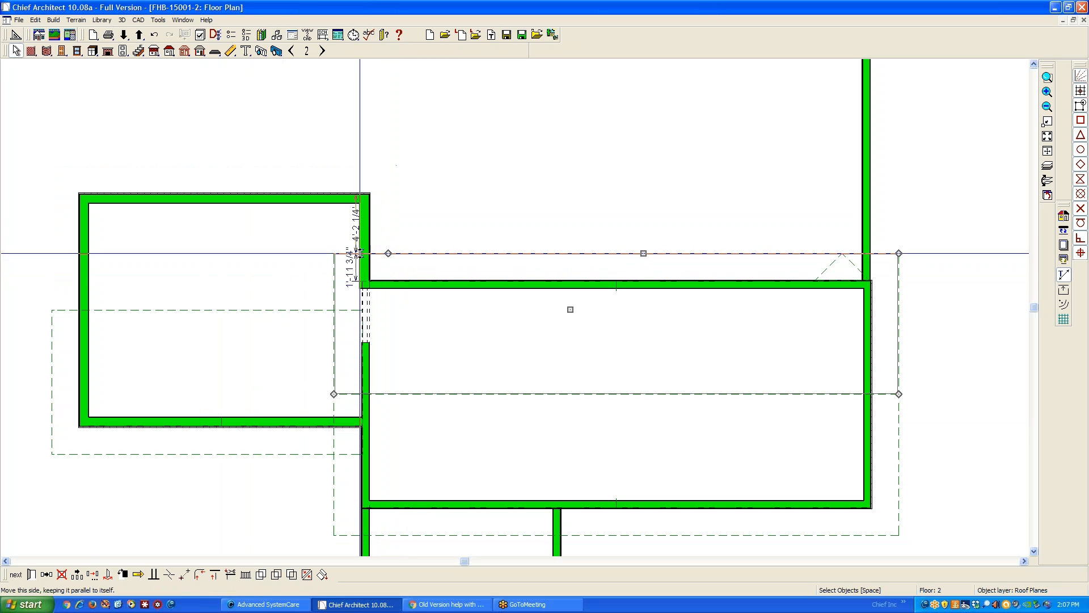
left_click_drag(361, 254, 362, 168)
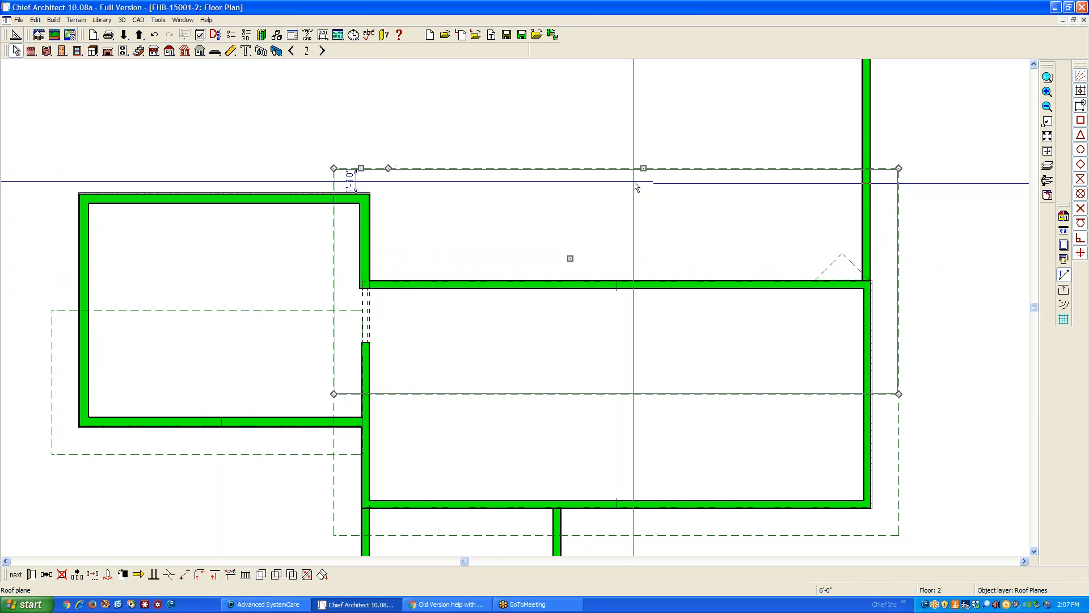
Add another break to the rear eave and pull that corner inward to form a step beside the left wing
left_click(173, 577)
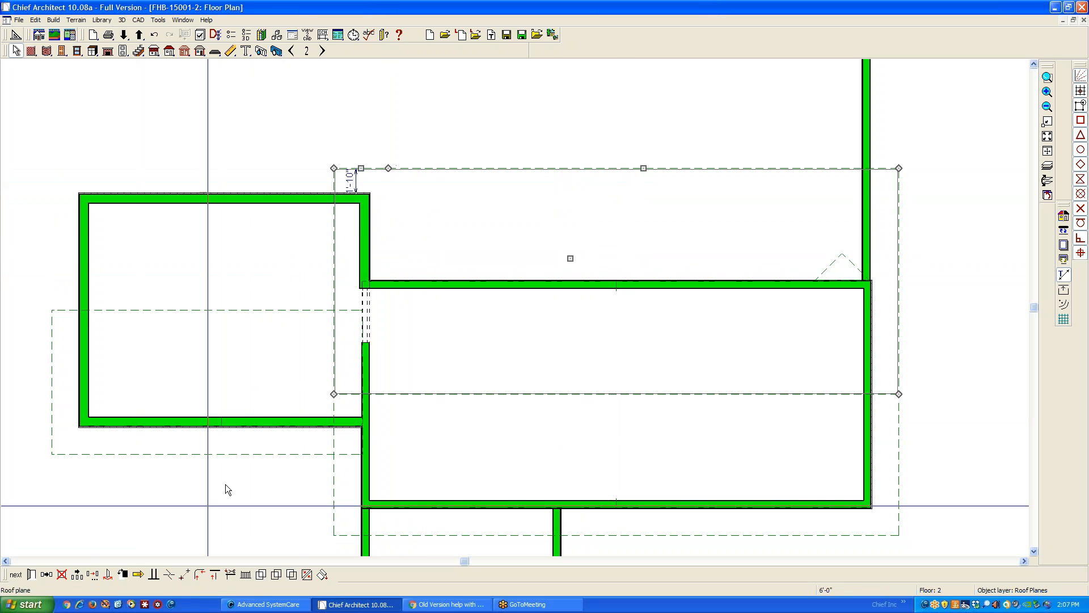
left_click(417, 172)
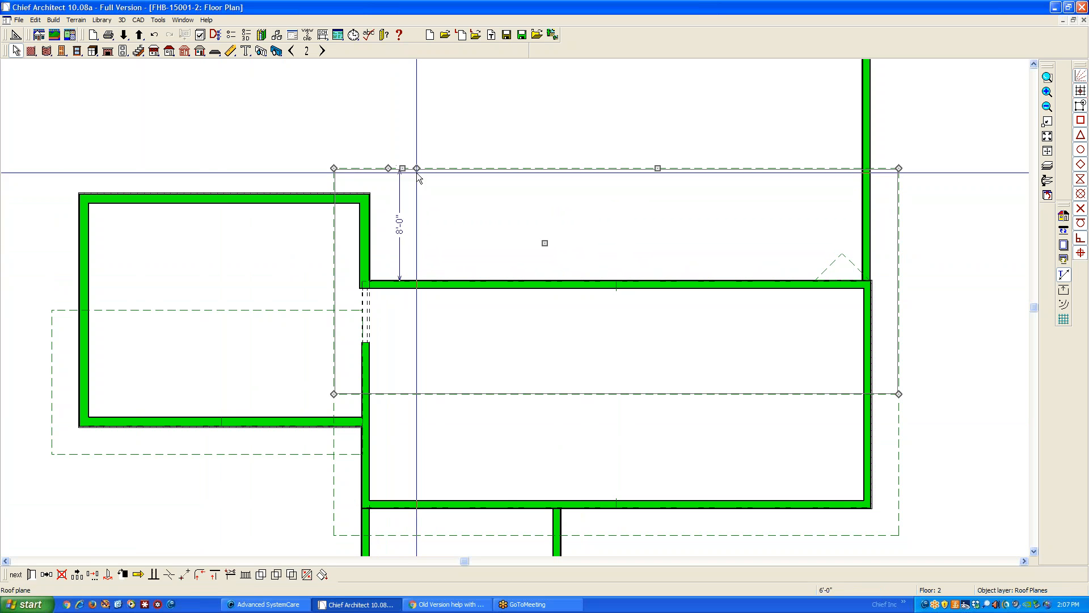
left_click_drag(416, 173, 389, 231)
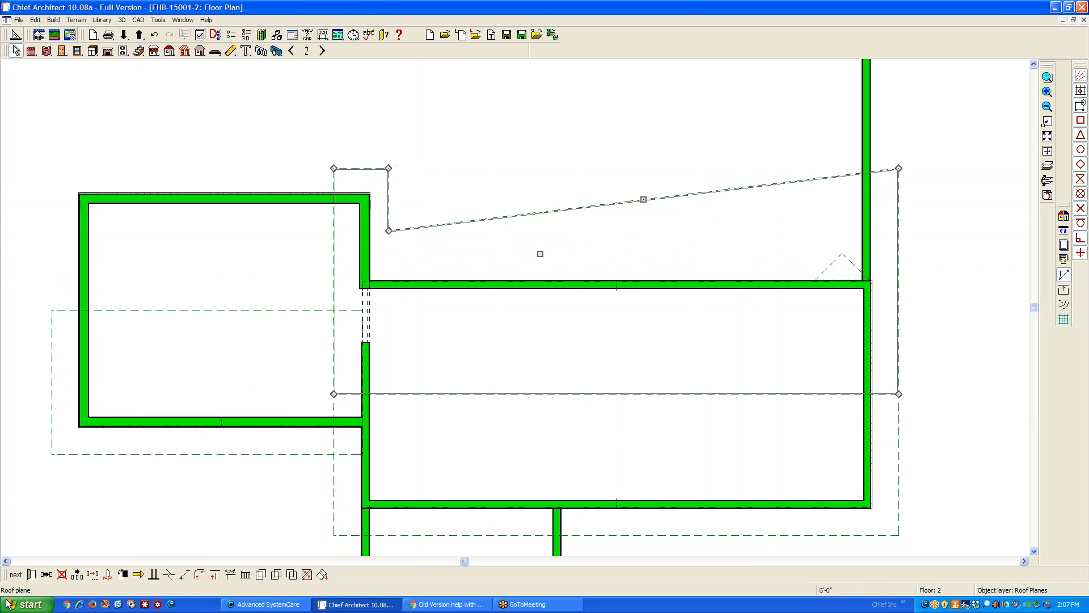
Try to make the slanted rear eave parallel to the main block's rear wall
left_click(151, 574)
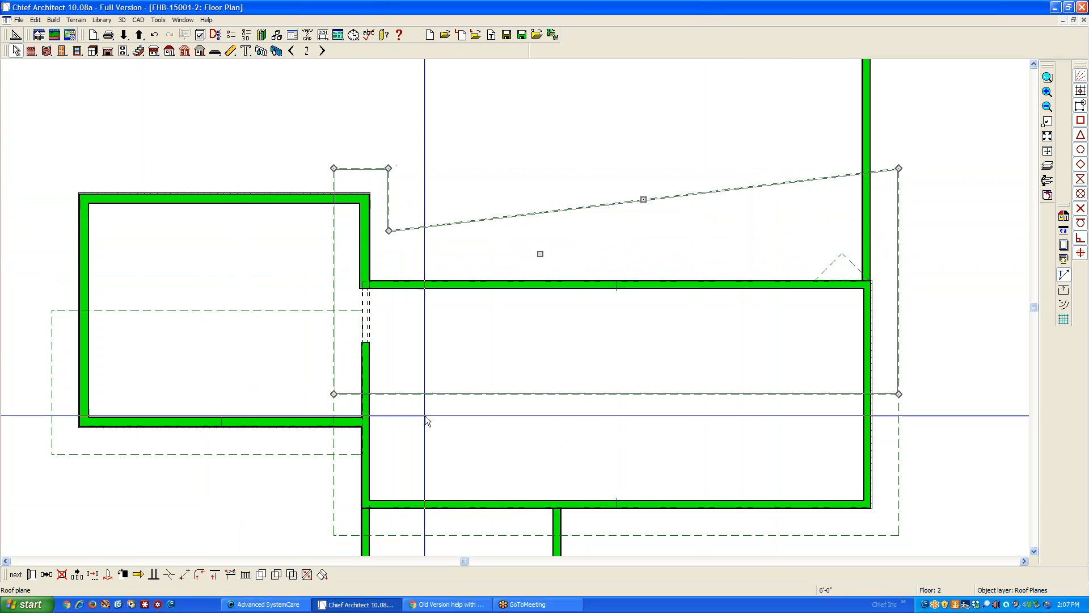
left_click(566, 287)
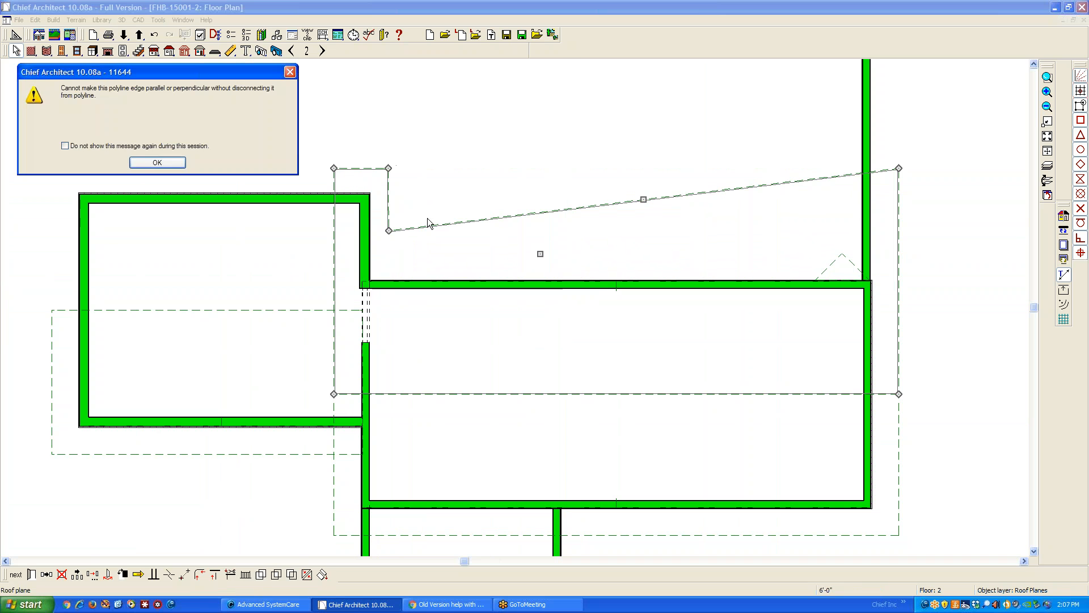
left_click(176, 163)
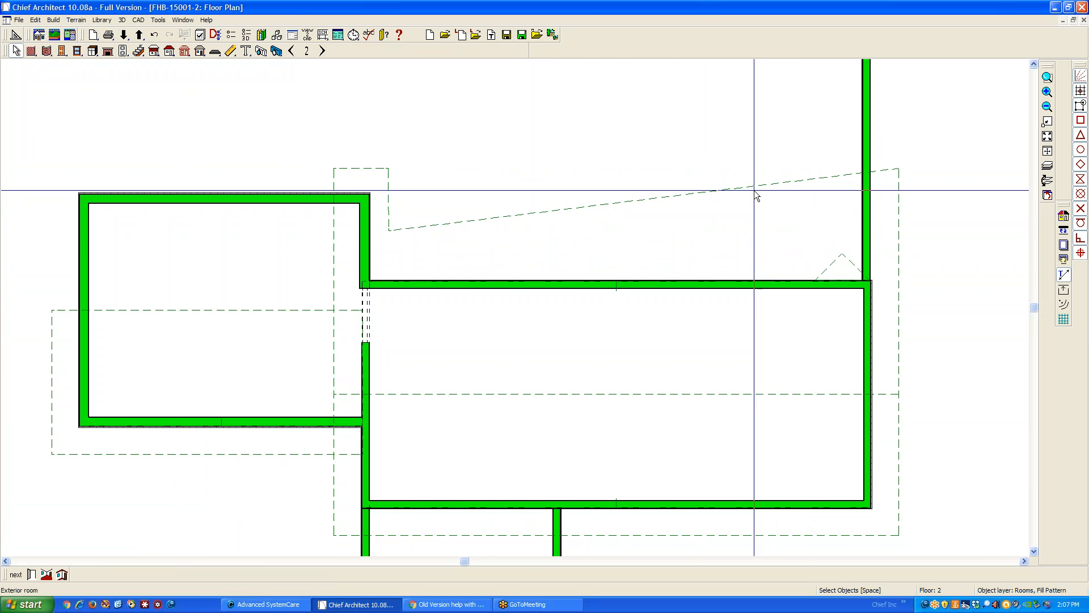
Pull the far right corner of the slanted rear eave inward and make the eave parallel to the main block's rear wall
left_click(839, 254)
left_click(895, 174)
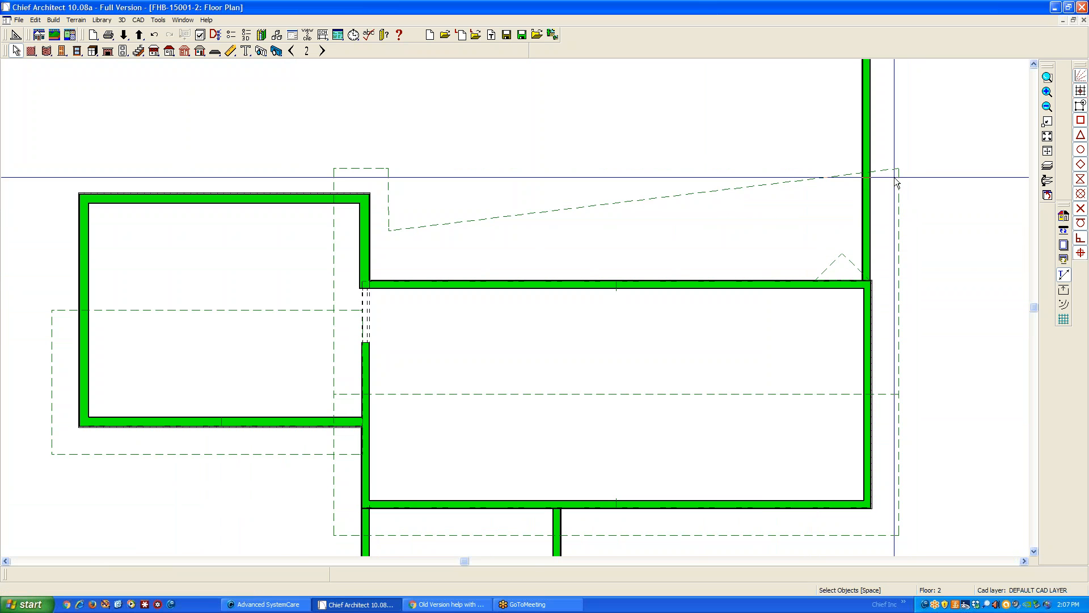
left_click_drag(899, 169, 899, 228)
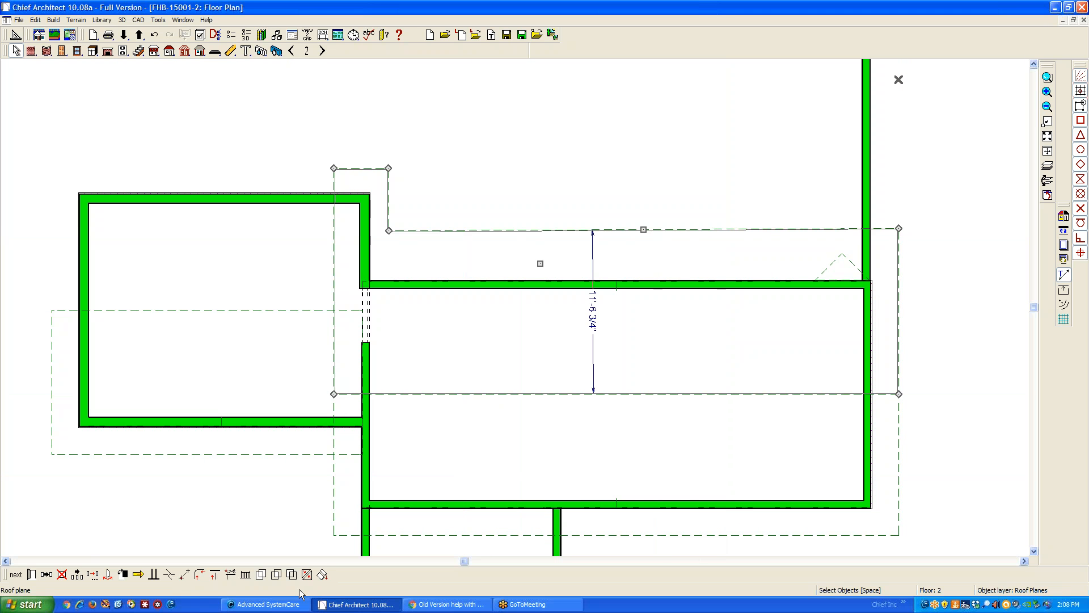
left_click(212, 536)
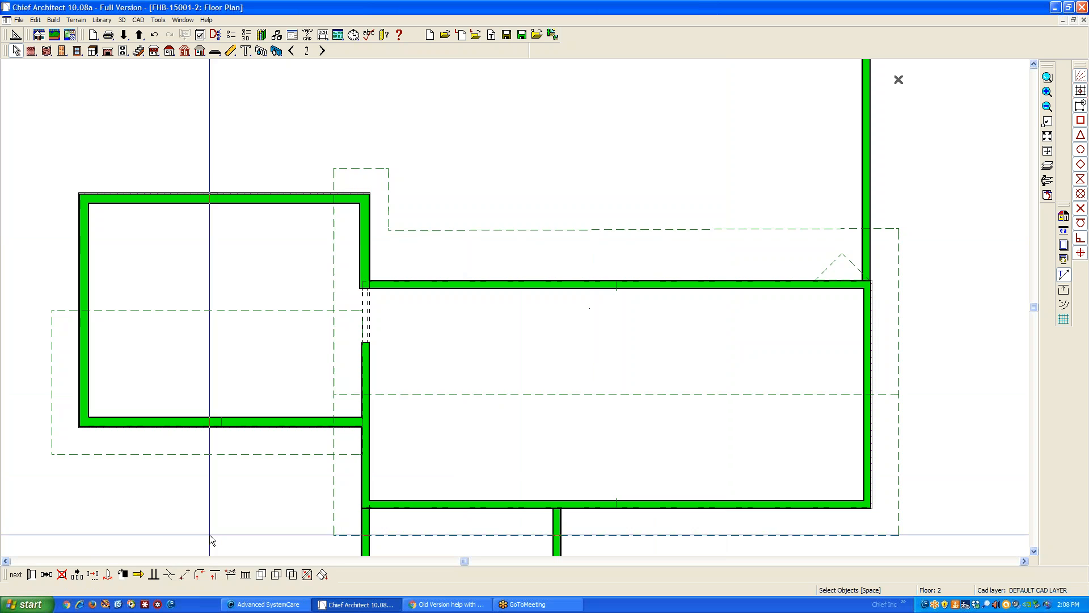
right_click(455, 238)
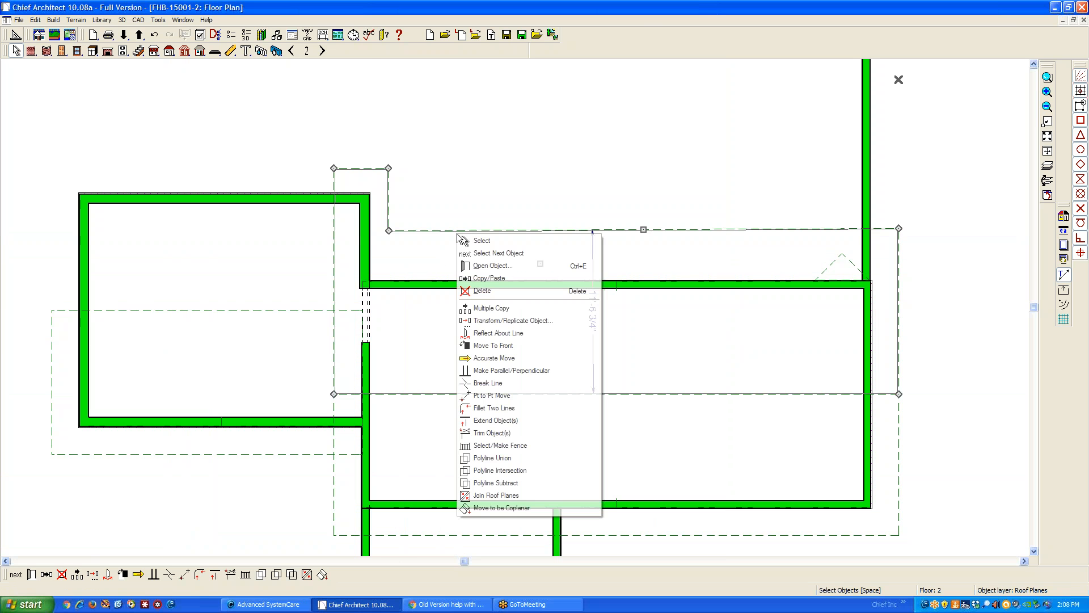
left_click(485, 374)
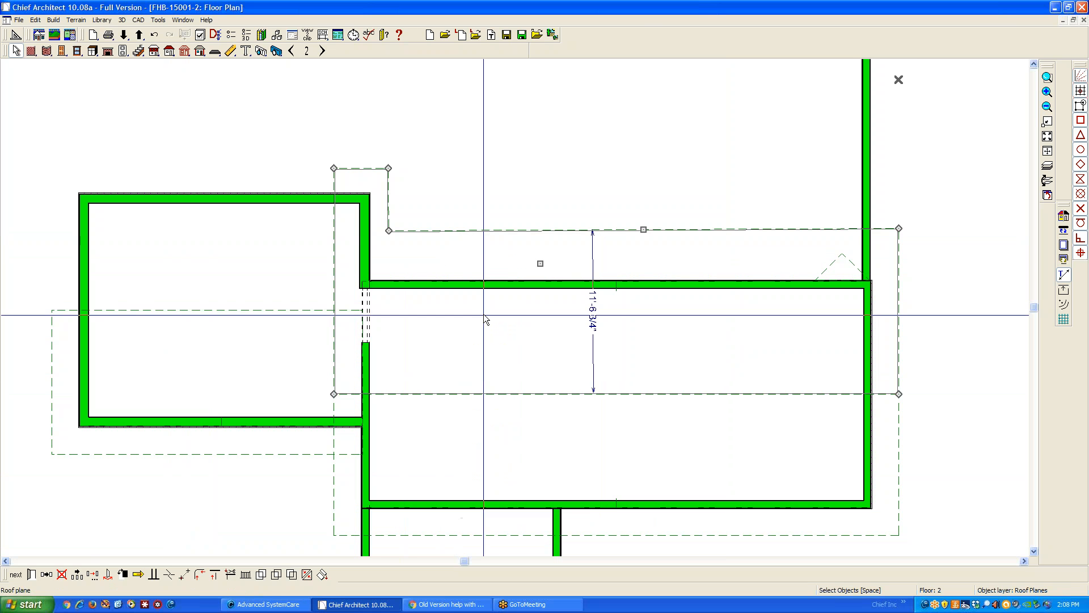
left_click(488, 289)
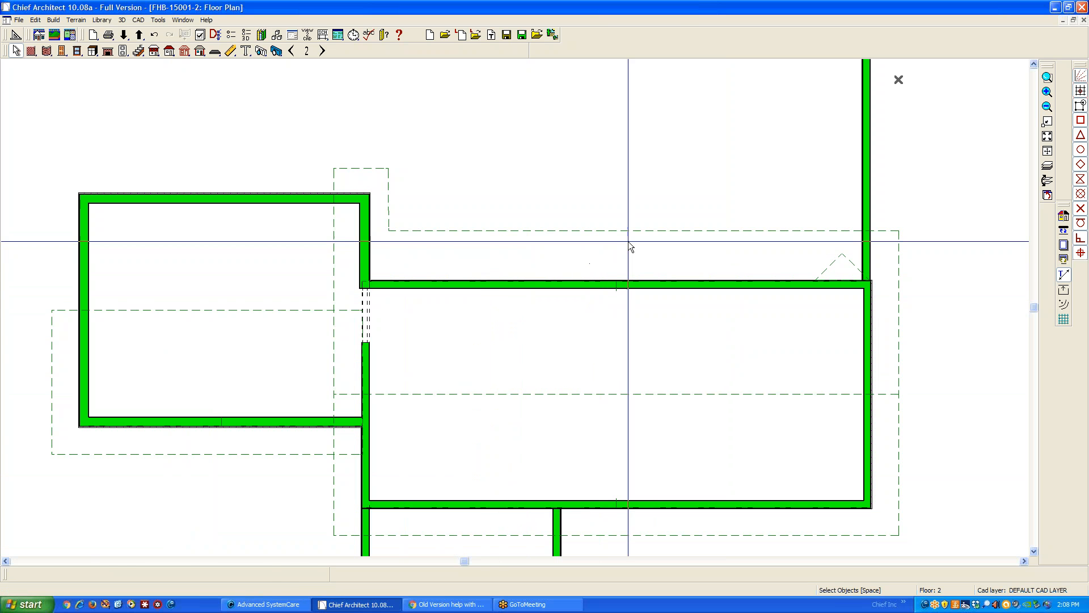
Set the main block's rear eave edge 2' from the wall, moving only that edge
left_click(591, 261)
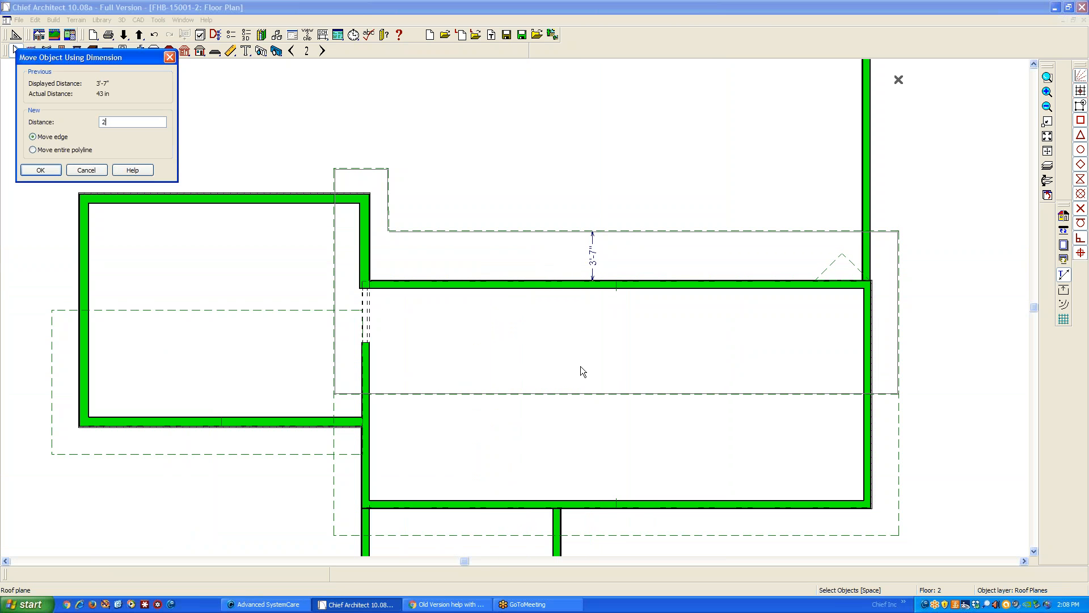
type("2")
key("Return")
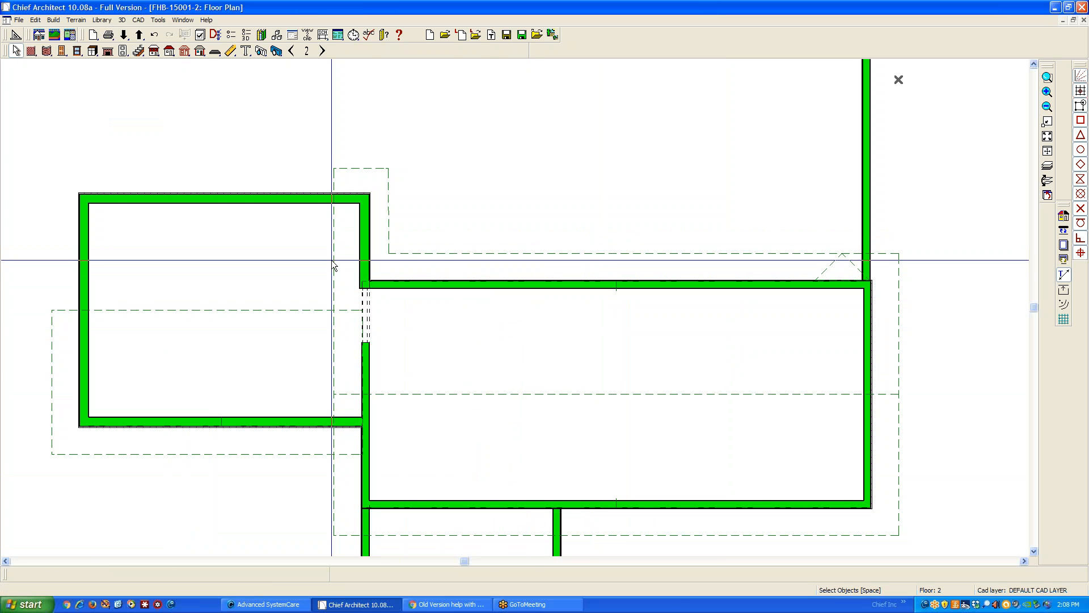
Break the left gable edge of the main block's rear roof plane in line with the left wing's ridge
left_click(333, 262)
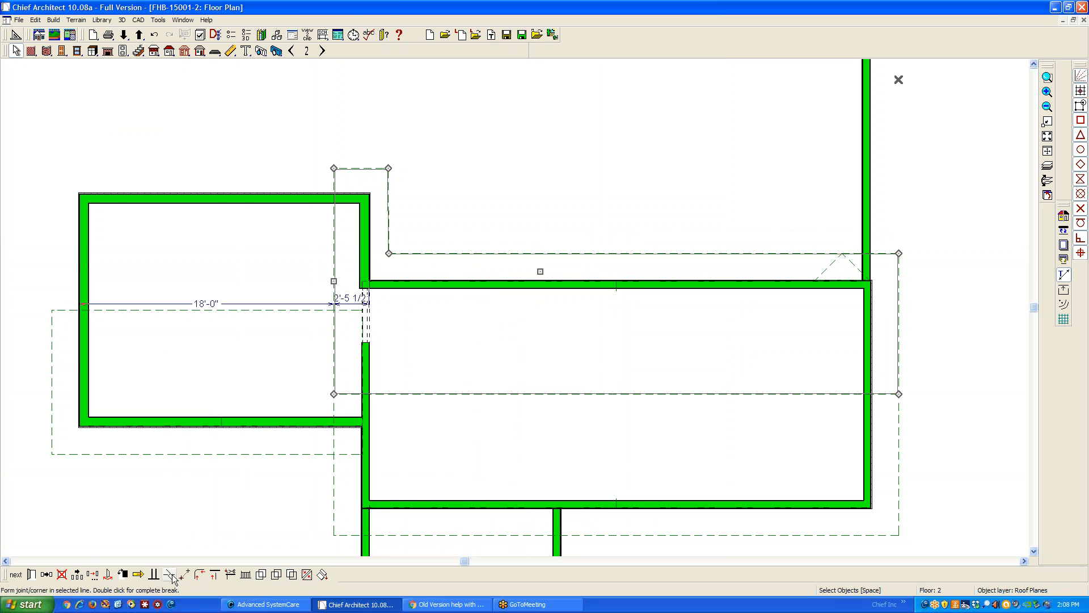
left_click(169, 574)
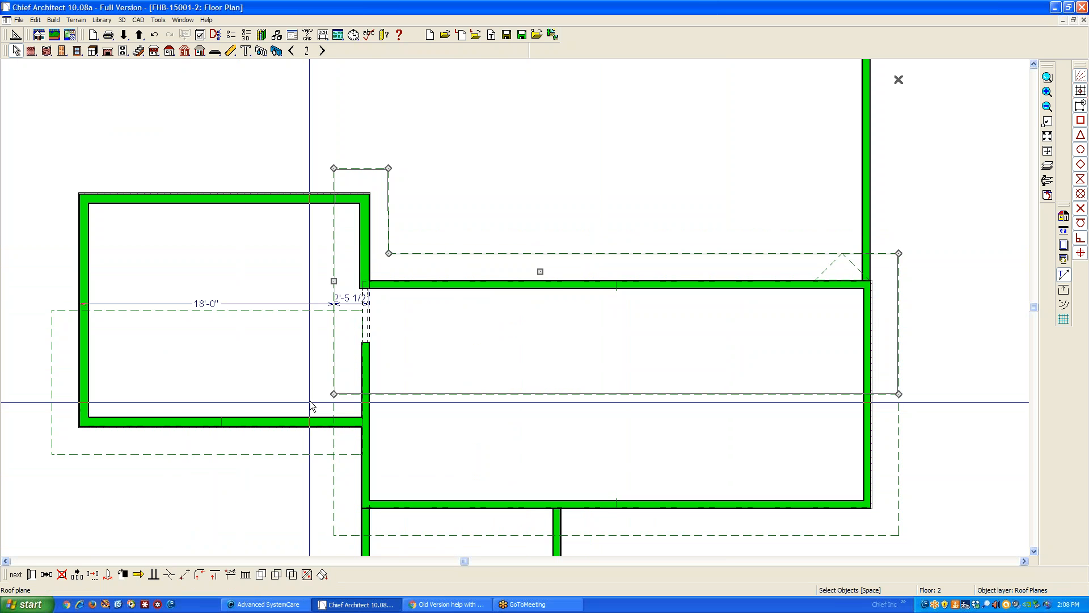
left_click(334, 310)
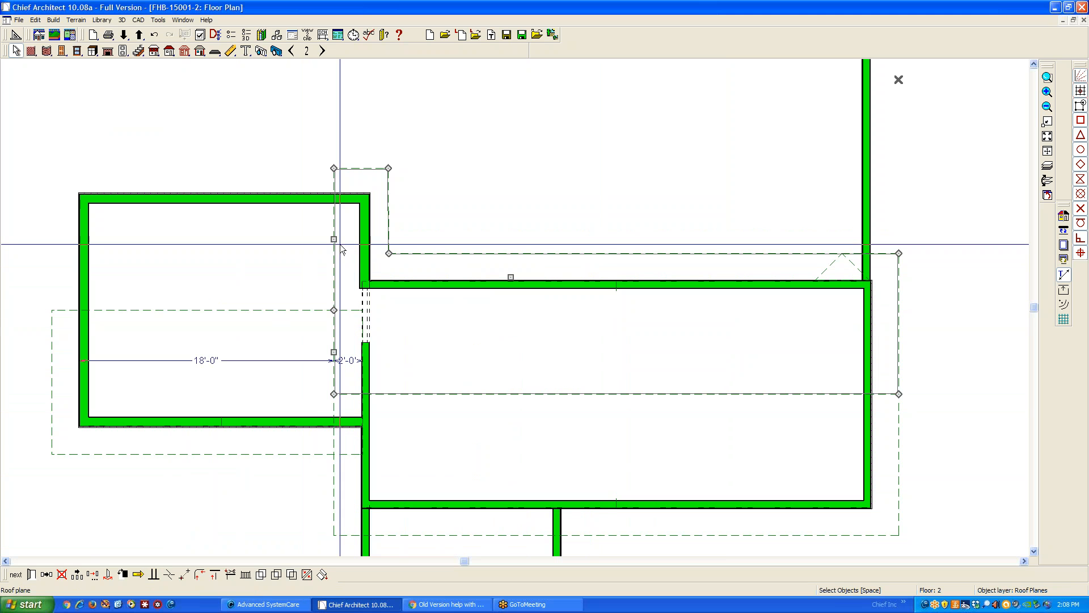
Break the rear roof plane's left gable edge again at the wing's ridge and pull its outer corners across to the left wing's gable overhang
left_click_drag(333, 239, 333, 264)
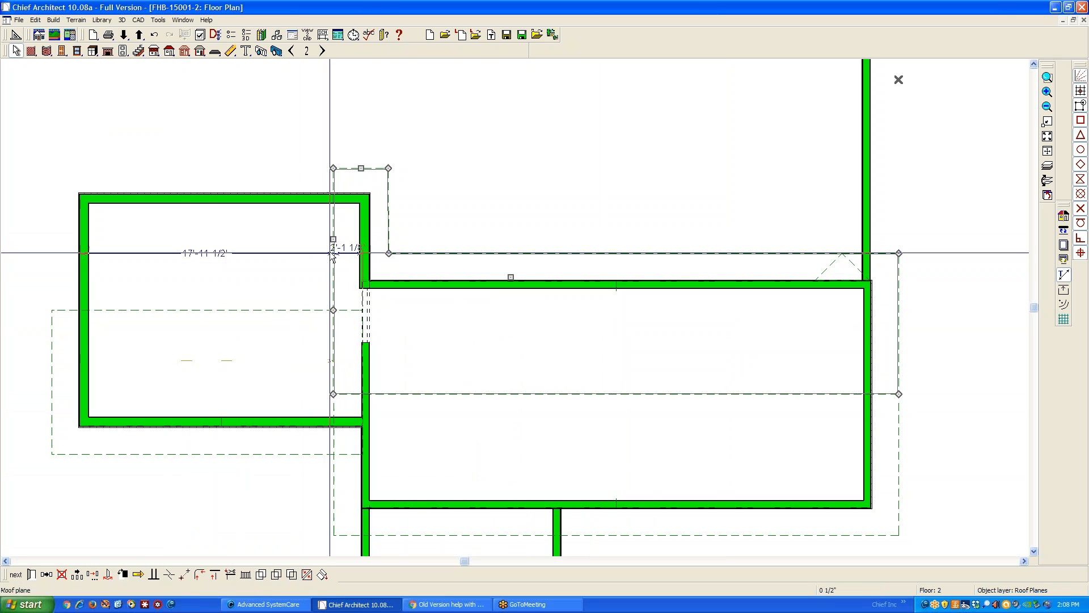
key("space")
left_click(335, 253)
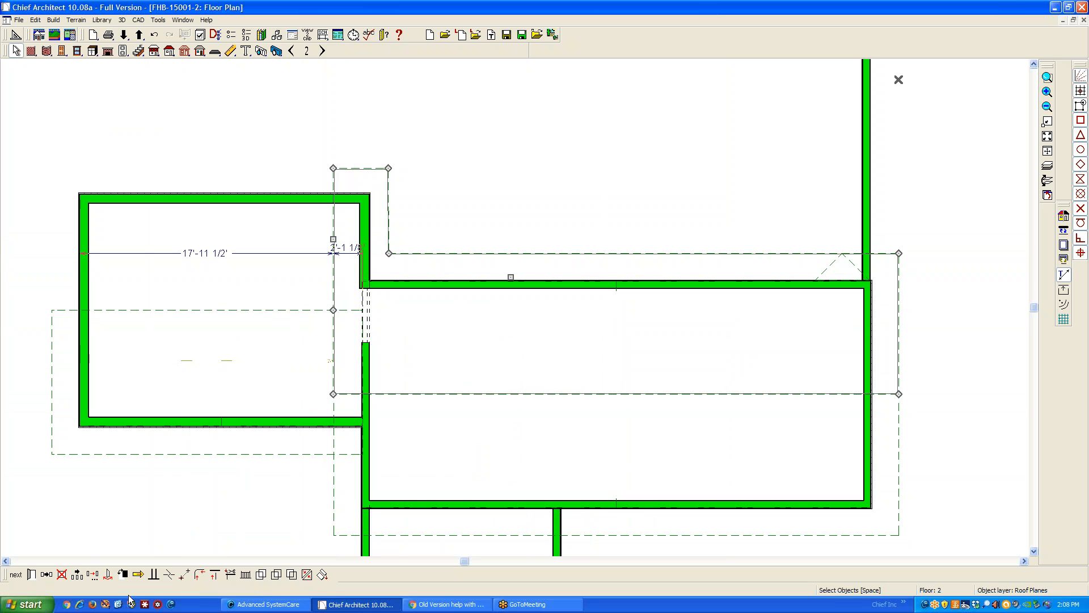
left_click(172, 576)
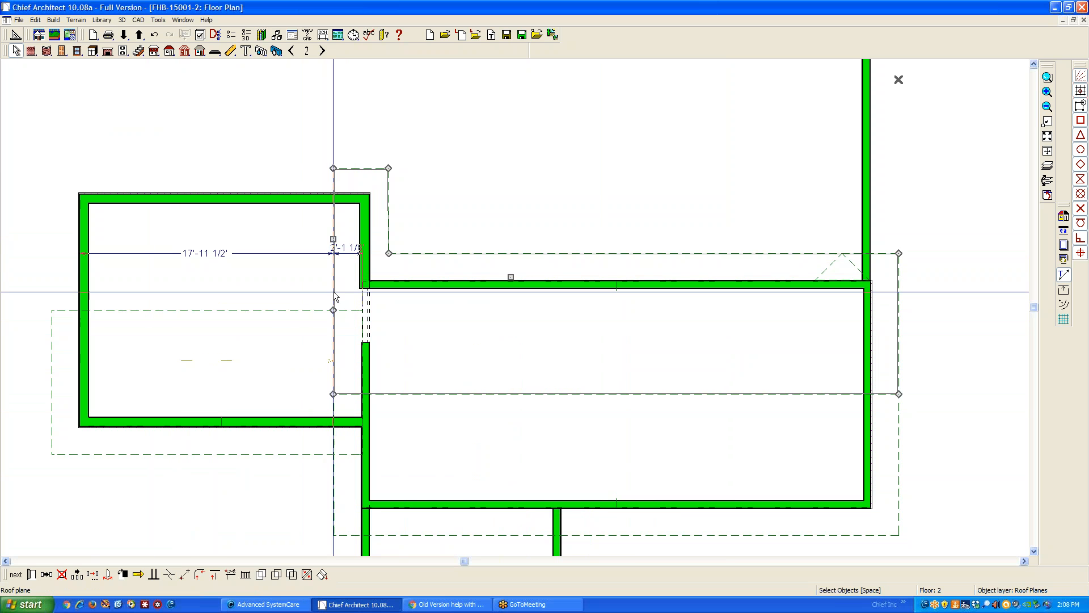
left_click_drag(333, 310, 276, 310)
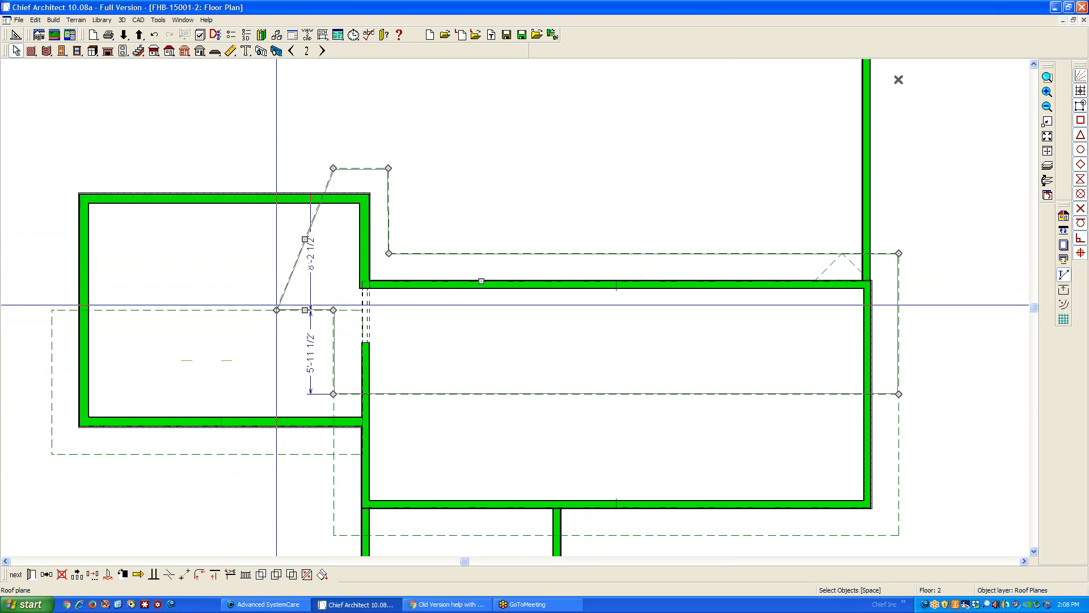
left_click_drag(305, 239, 52, 309)
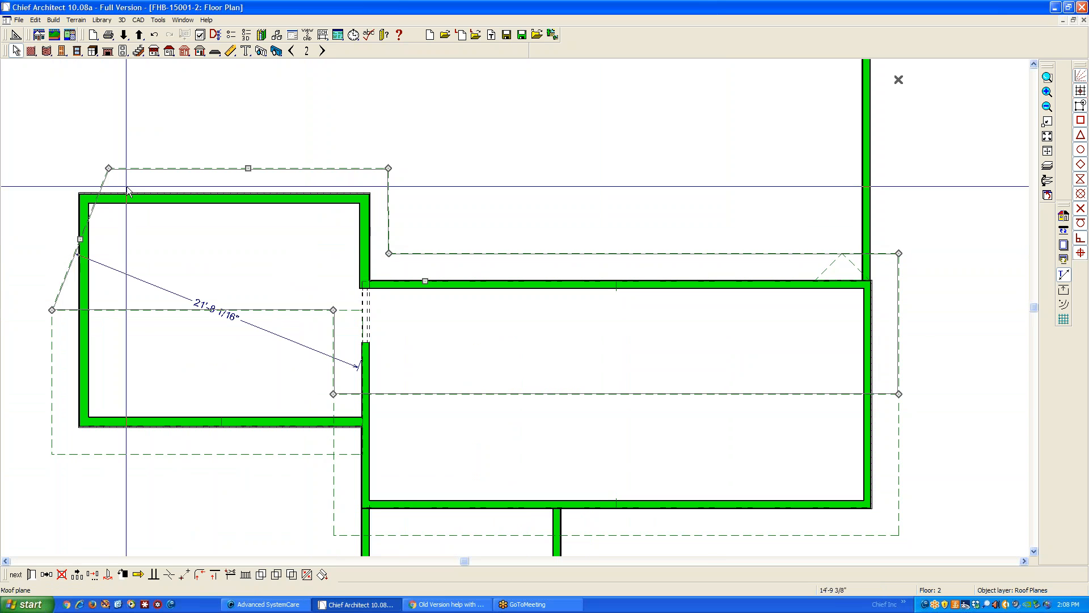
left_click_drag(108, 169, 54, 168)
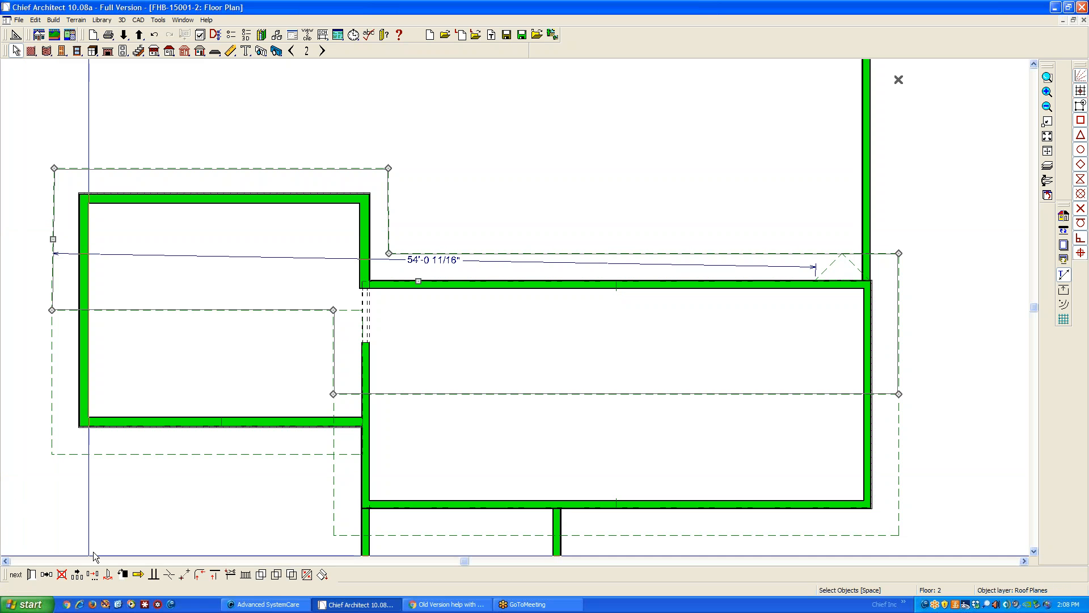
Set the extended rear roof plane's gable edge 2' beyond the left wing's outer wall, moving only that edge
left_click(83, 268)
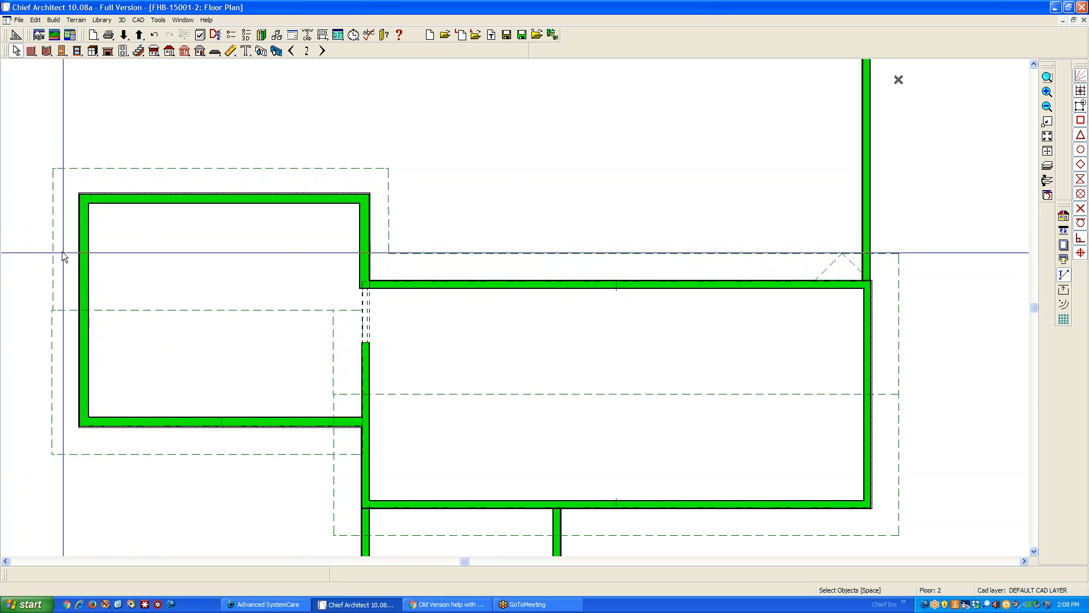
left_click(64, 255)
left_click(63, 255)
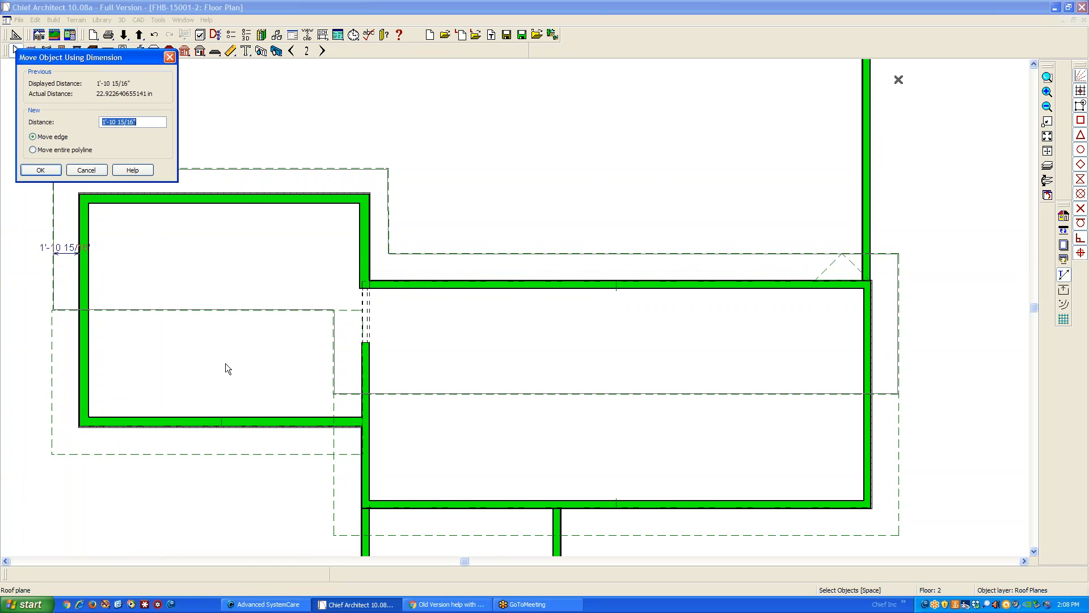
type("24")
key("Return")
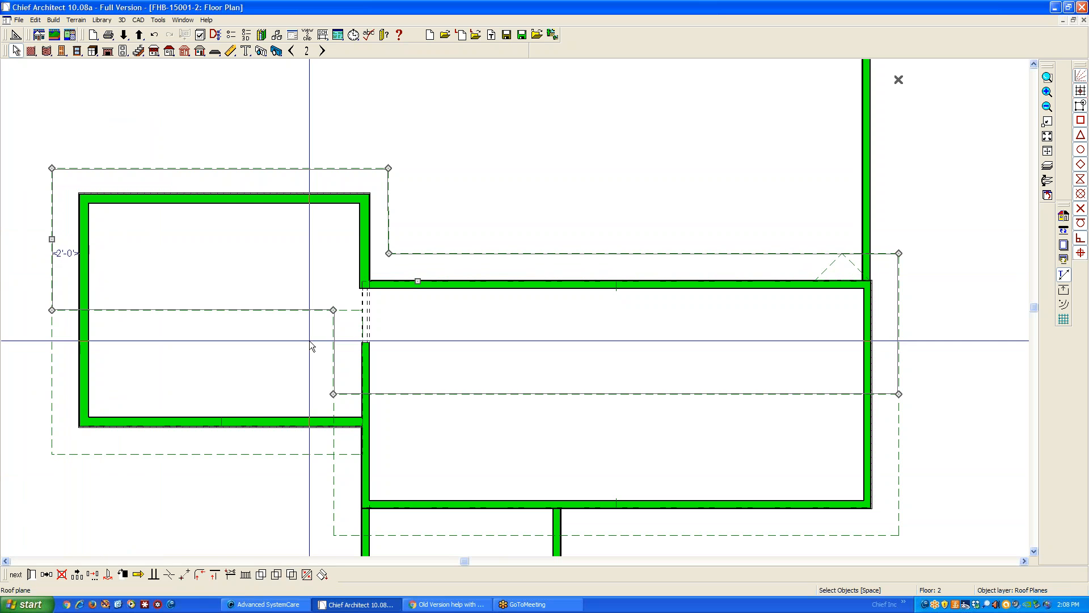
key("Escape")
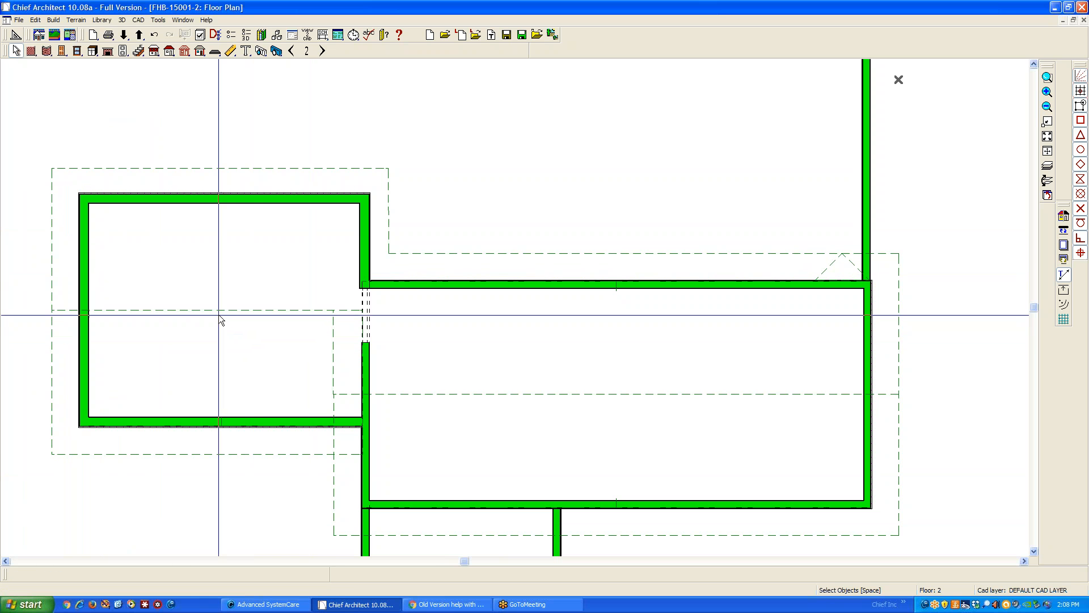
Join the ridge edge of the left wing's front roof plane to the extended rear roof plane
right_click(275, 321)
right_click(269, 311)
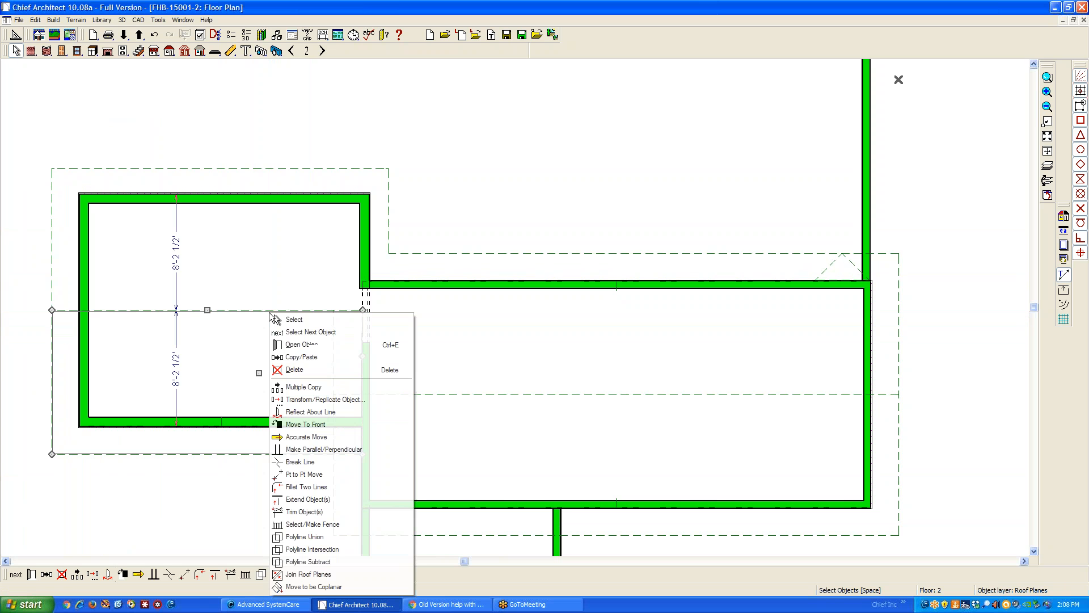
left_click(308, 574)
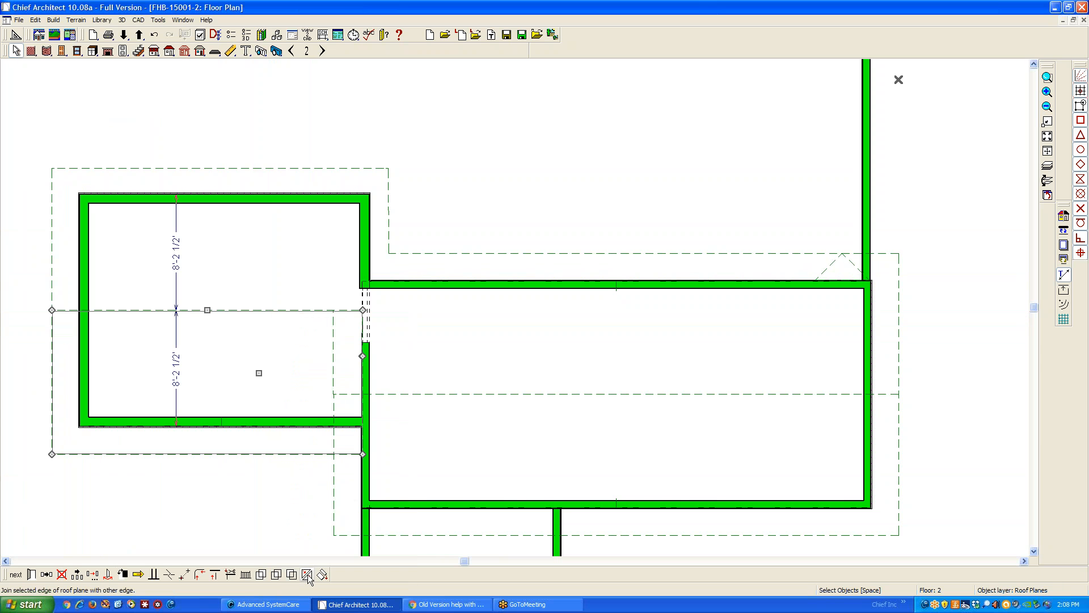
left_click(254, 307)
key("Escape")
Examine the joined roof in the 3D overview from the rear and from the left wing's gable end
key("ctrl+Tab")
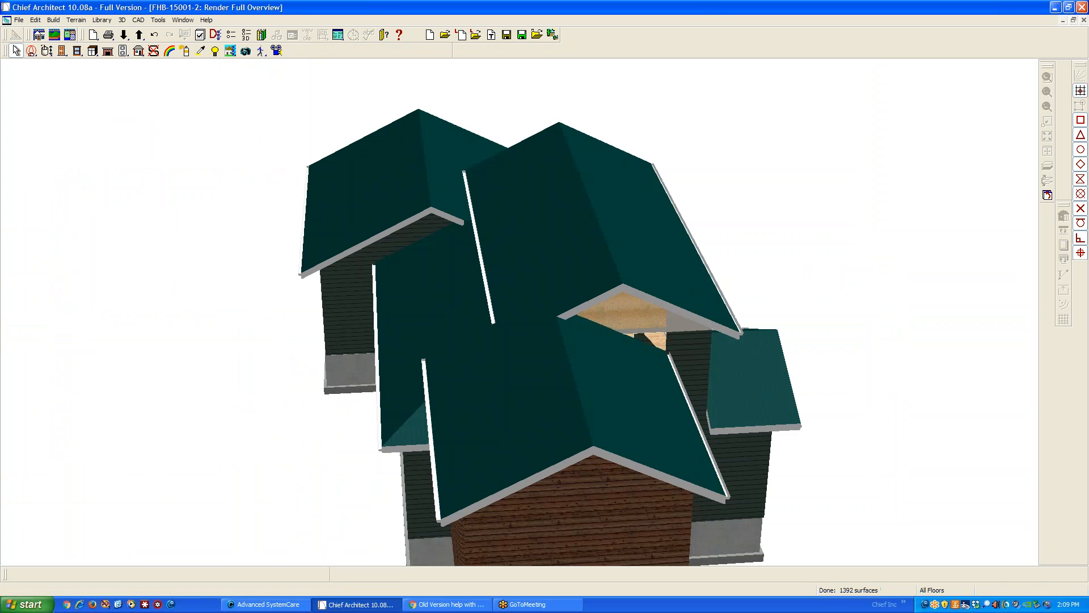
scroll(353, 301, "down", 2)
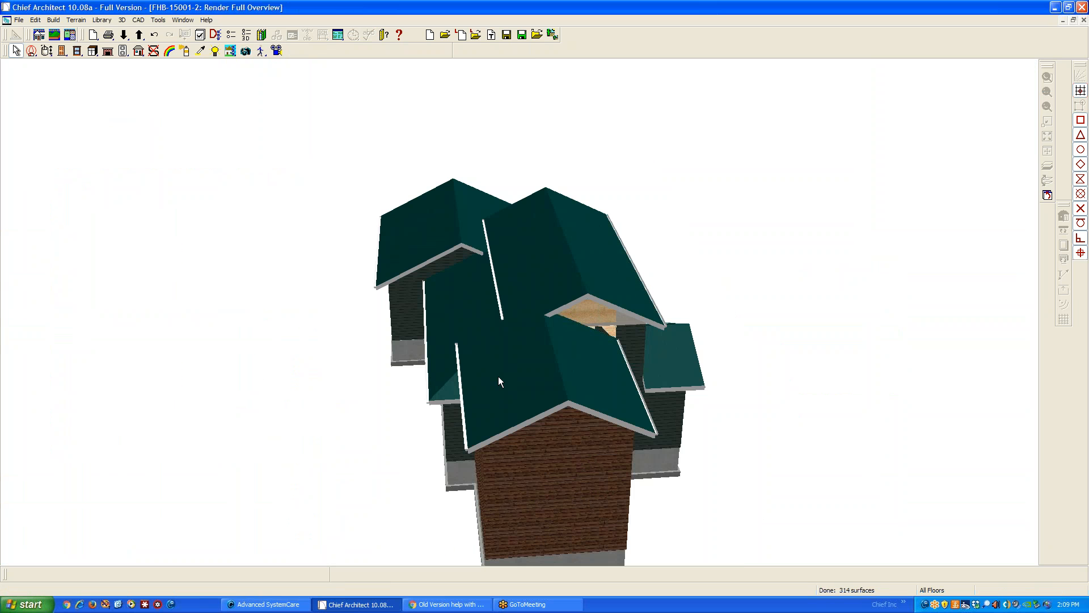
scroll(539, 373, "up", 1)
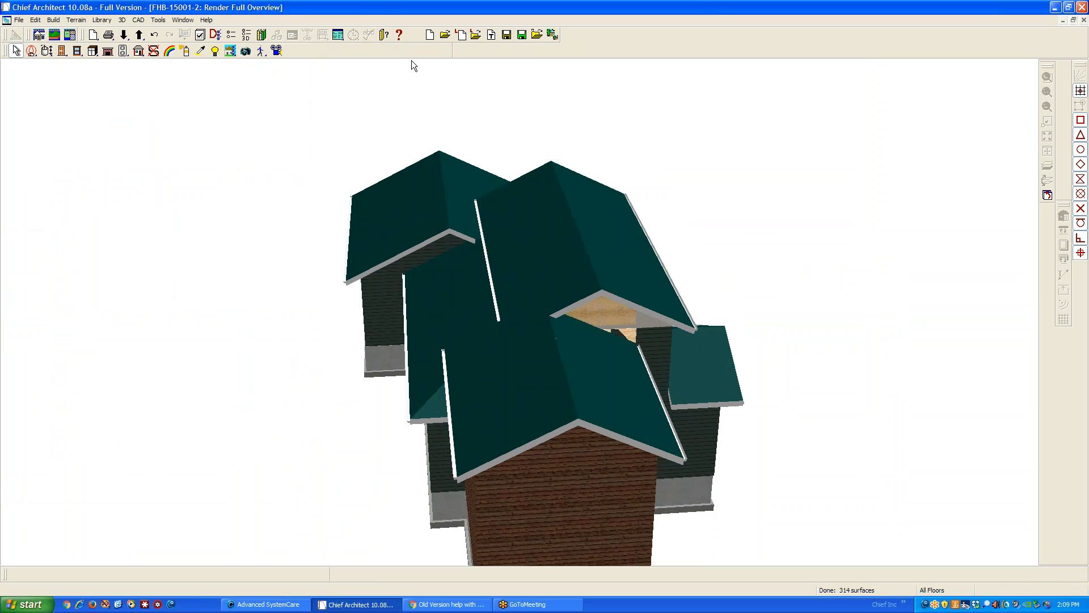
left_click(158, 20)
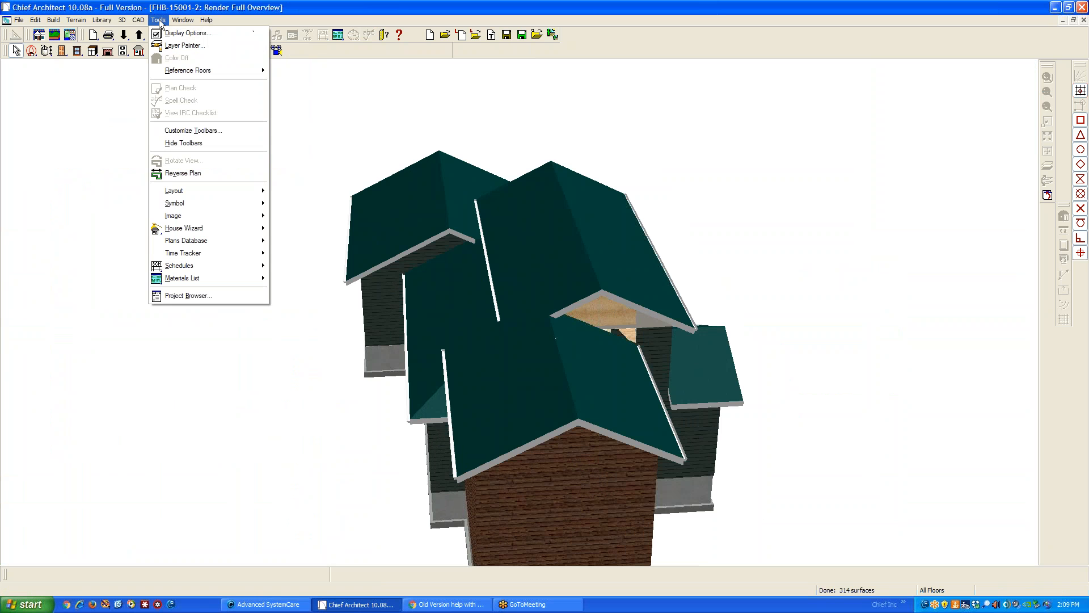
key("Escape")
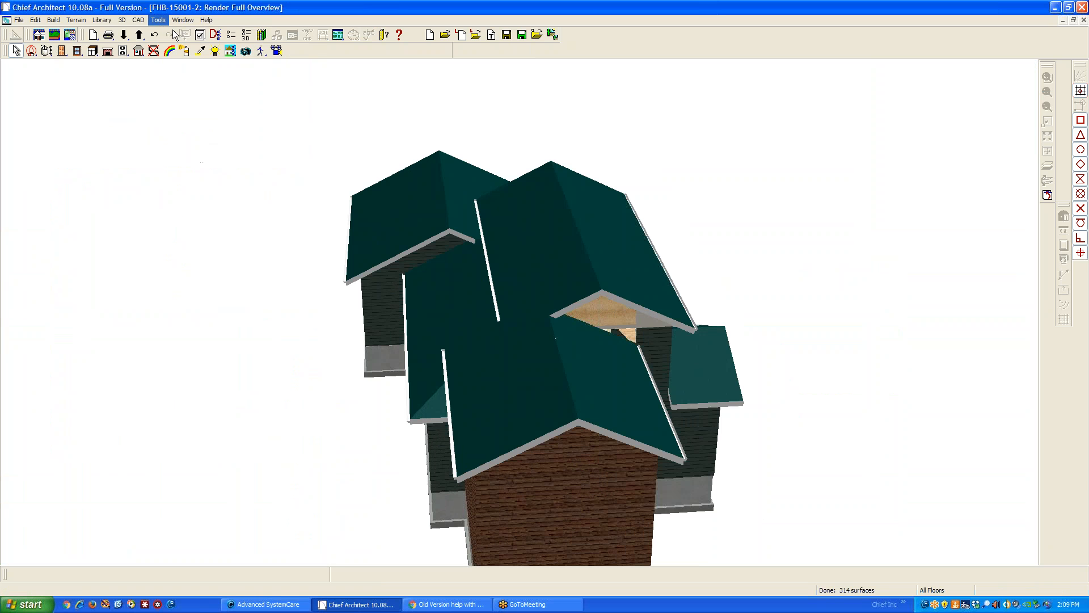
left_click(46, 50)
left_click_drag(369, 389, 625, 381)
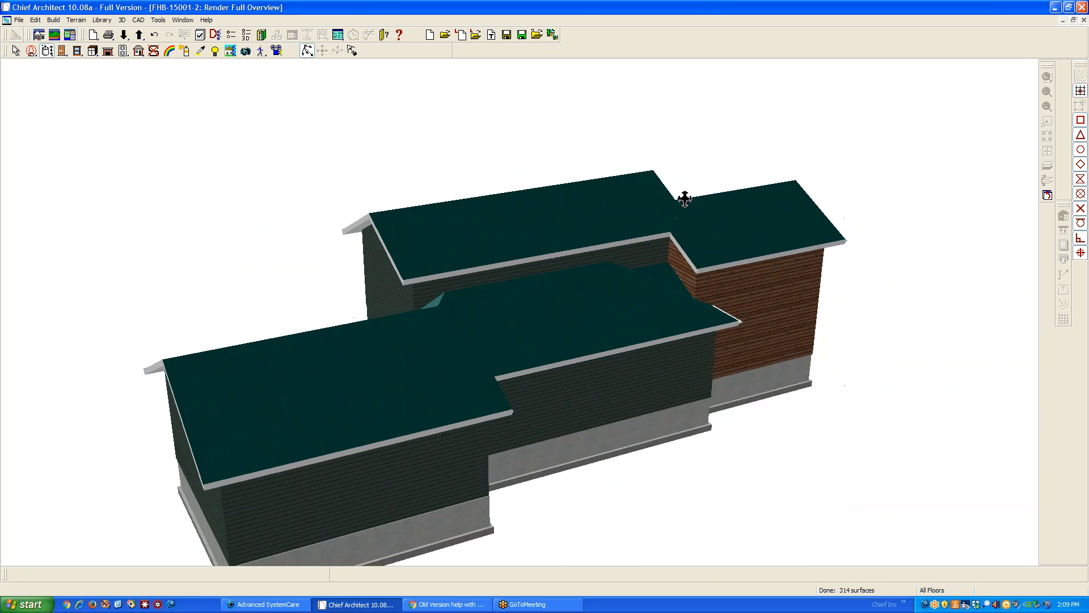
scroll(683, 199, "up", 3)
scroll(683, 202, "down", 2)
scroll(568, 236, "up", 3)
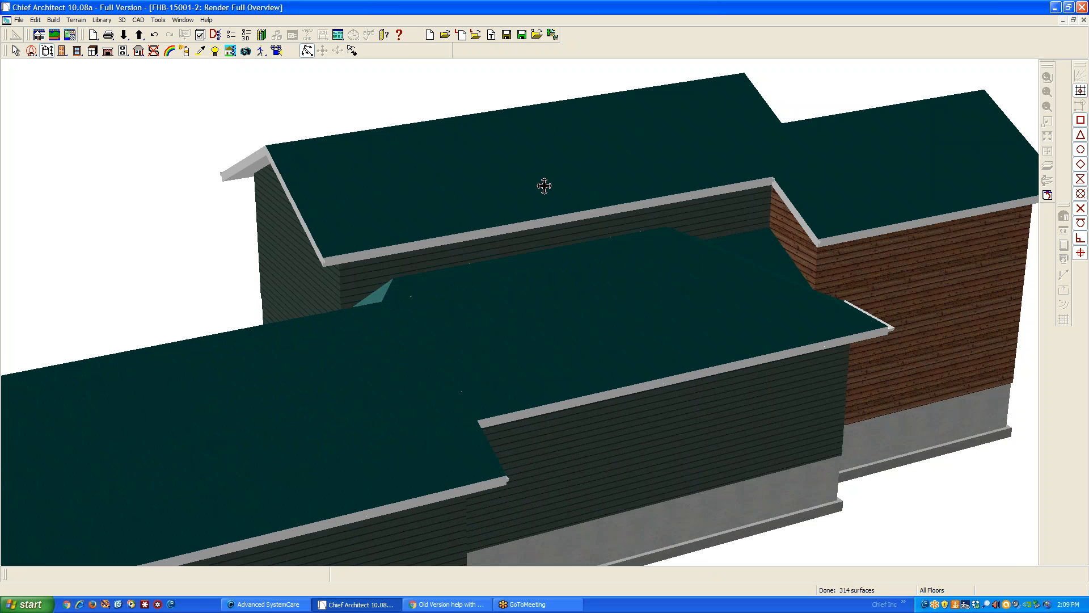
key("space")
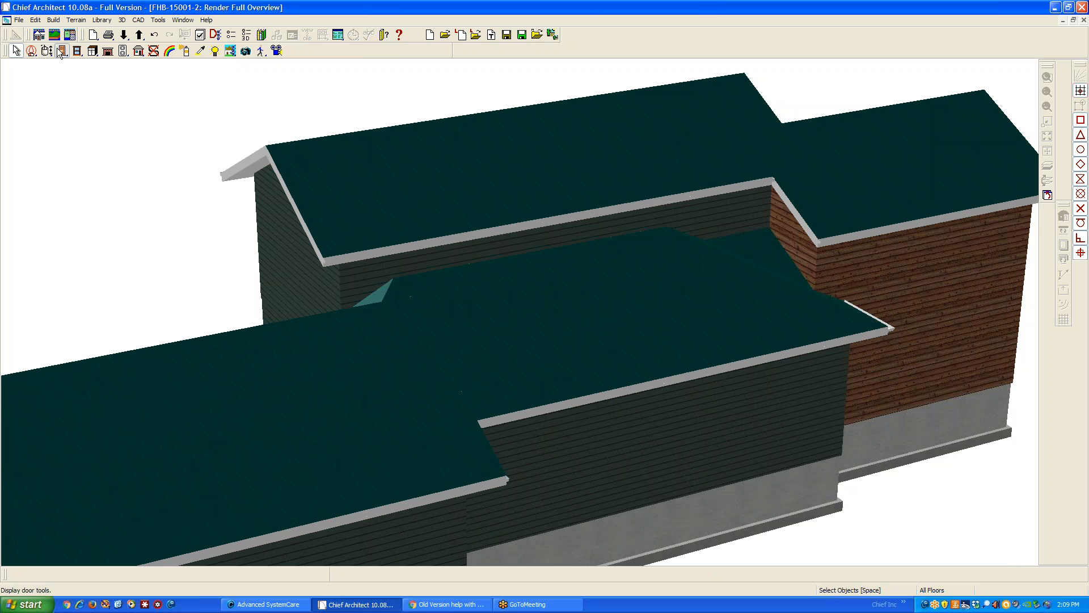
left_click(49, 51)
left_click_drag(591, 236, 324, 198)
scroll(325, 198, "down", 2)
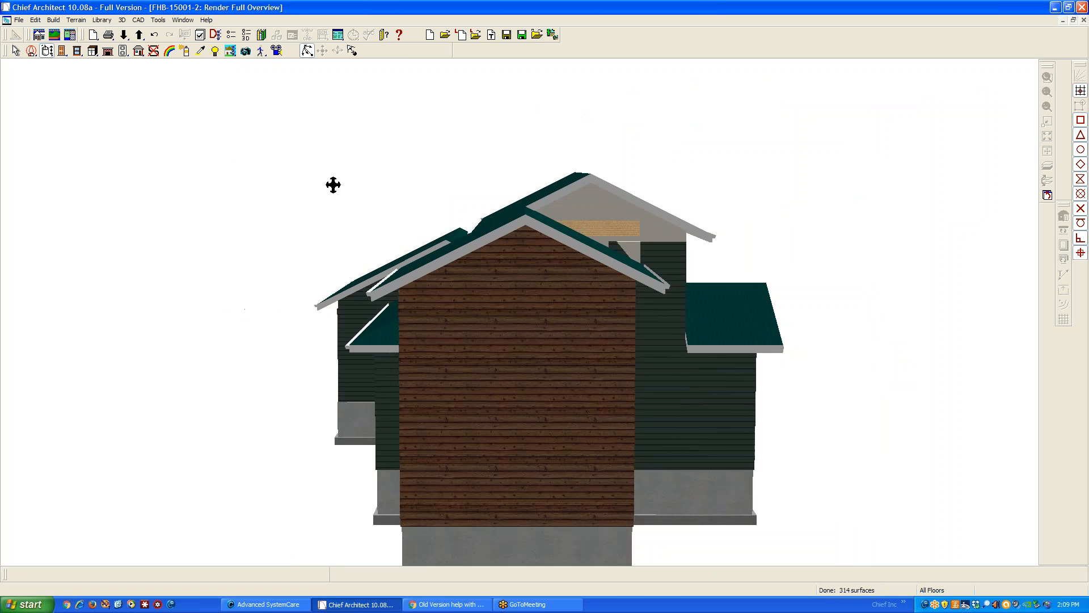
key("space")
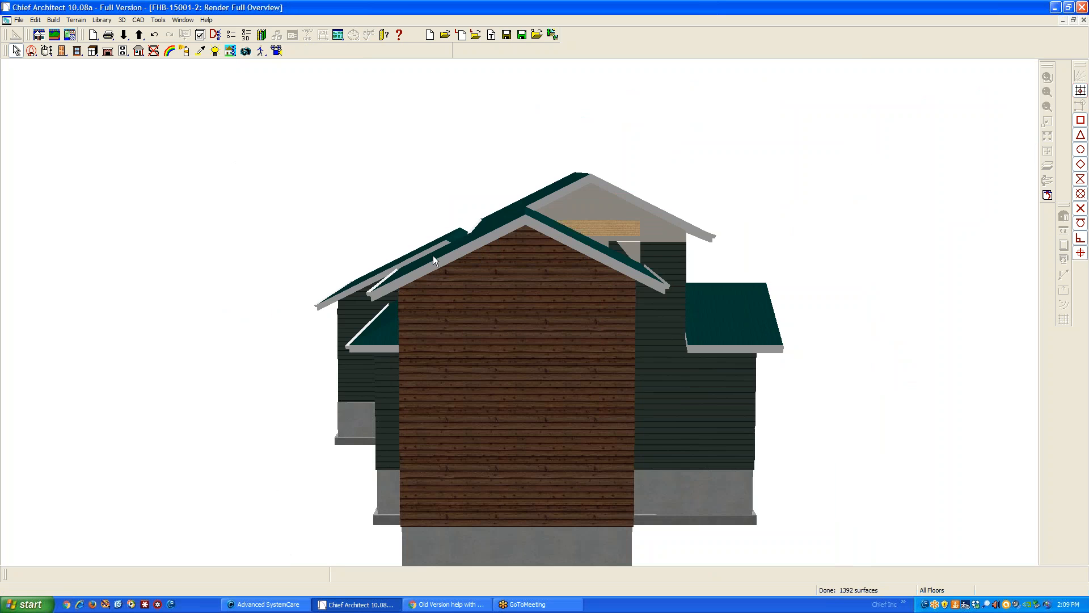
Check the height and pitch specification of the main block's front roof plane in the floor plan, leaving it unmodified
key("ctrl+Tab")
scroll(503, 290, "down", 2)
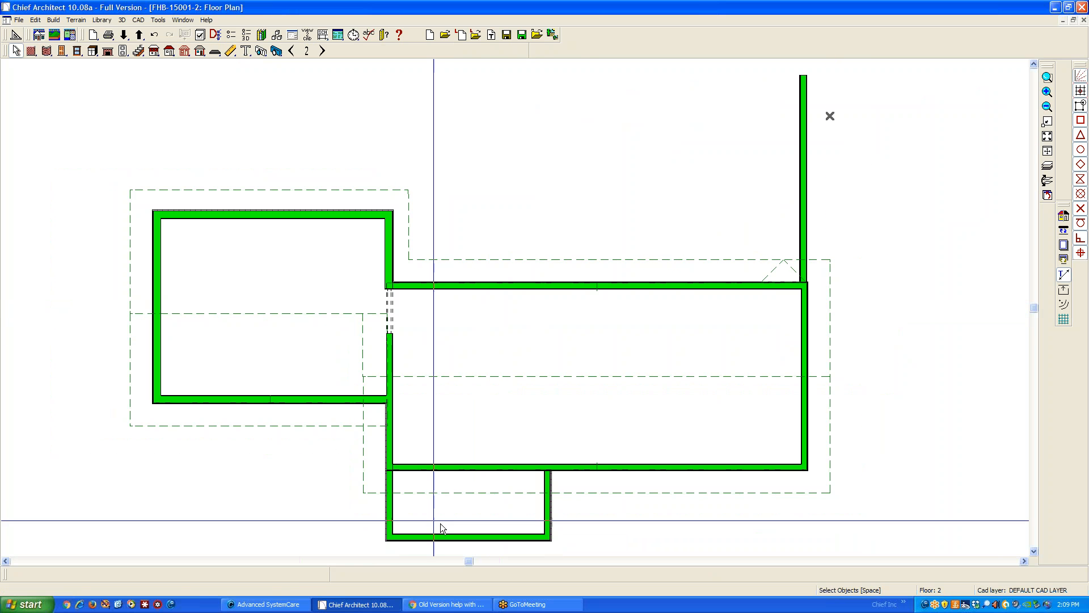
left_click(605, 493)
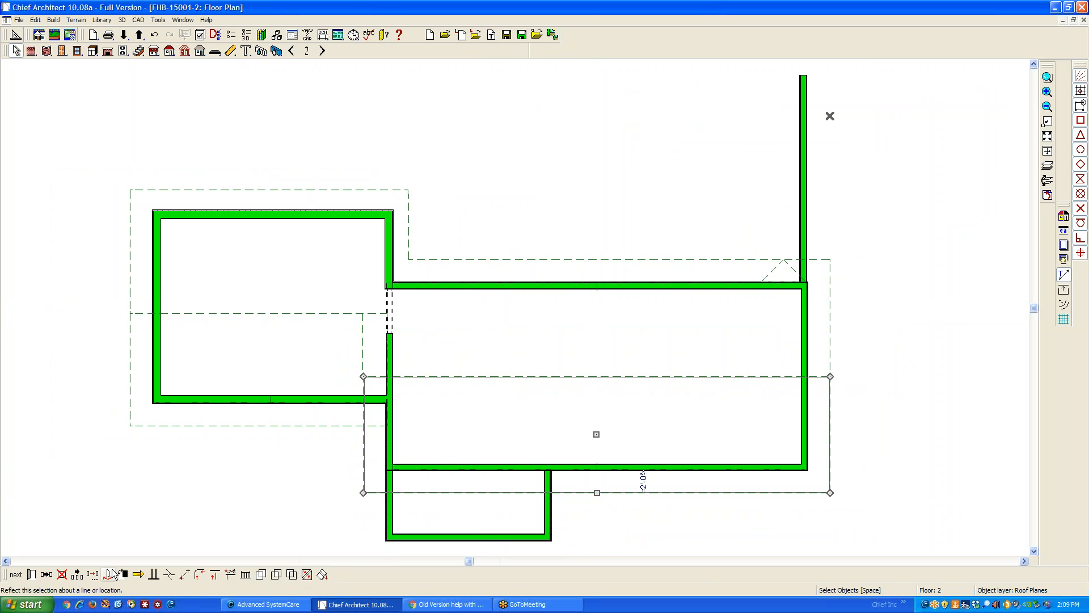
left_click(31, 575)
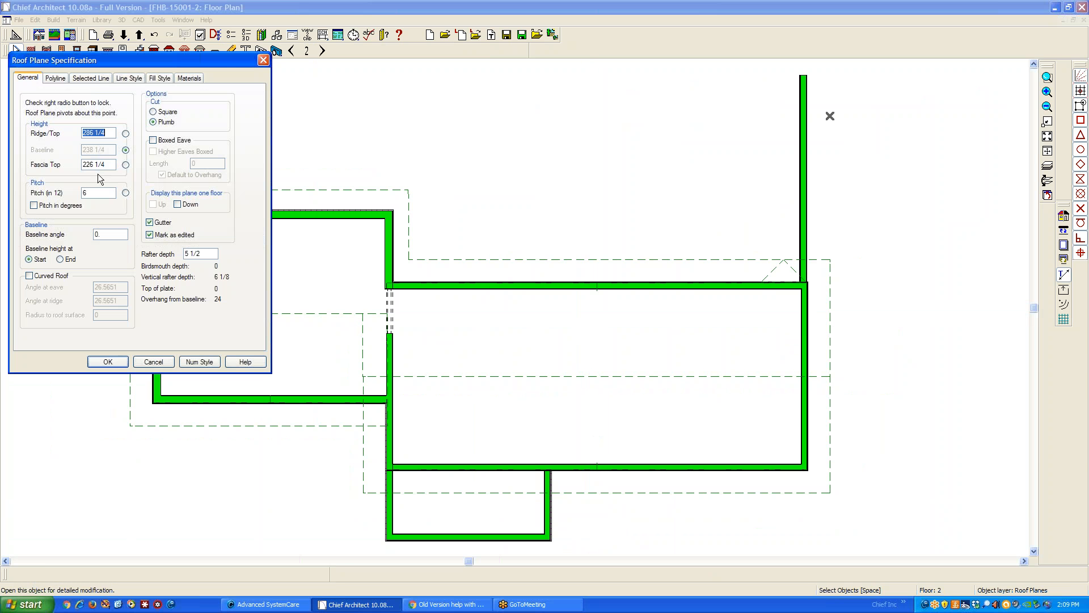
left_click(154, 362)
Copy the fascia top height from the extended rear roof plane's specification without modifying the plane
double_click(295, 196)
left_click(105, 165)
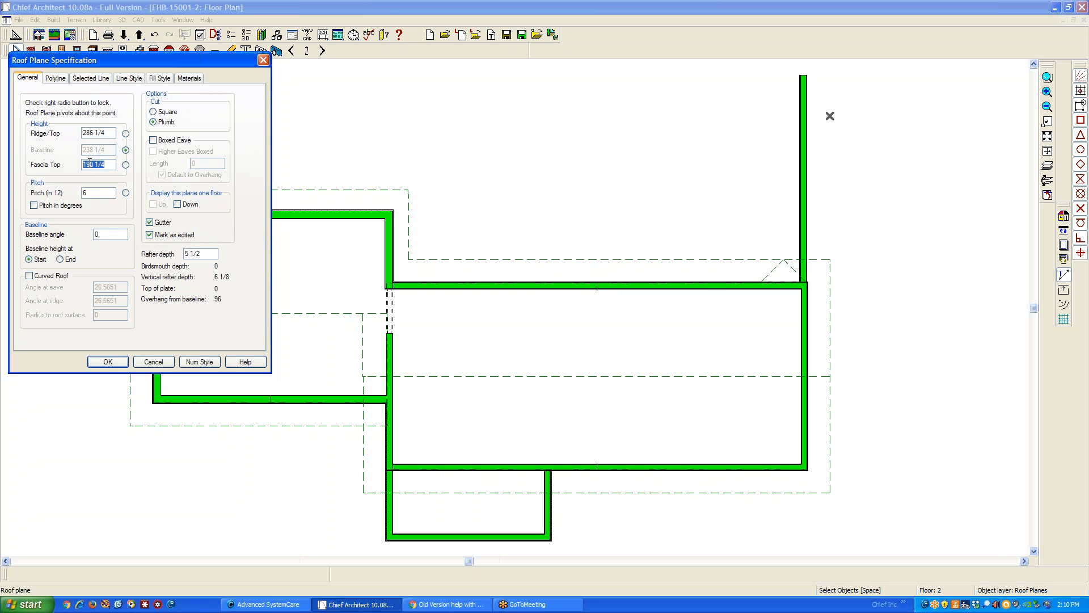
right_click(89, 164)
left_click(111, 191)
left_click(147, 362)
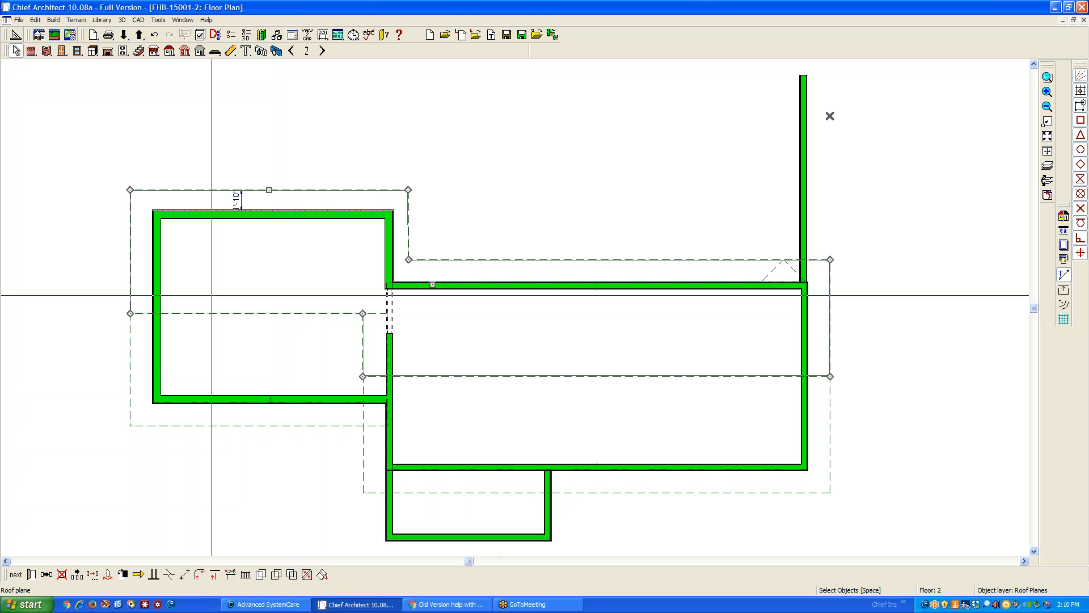
Lock the pitch of the left wing's front roof plane and set its fascia top height to 190 1/4
left_click(283, 427)
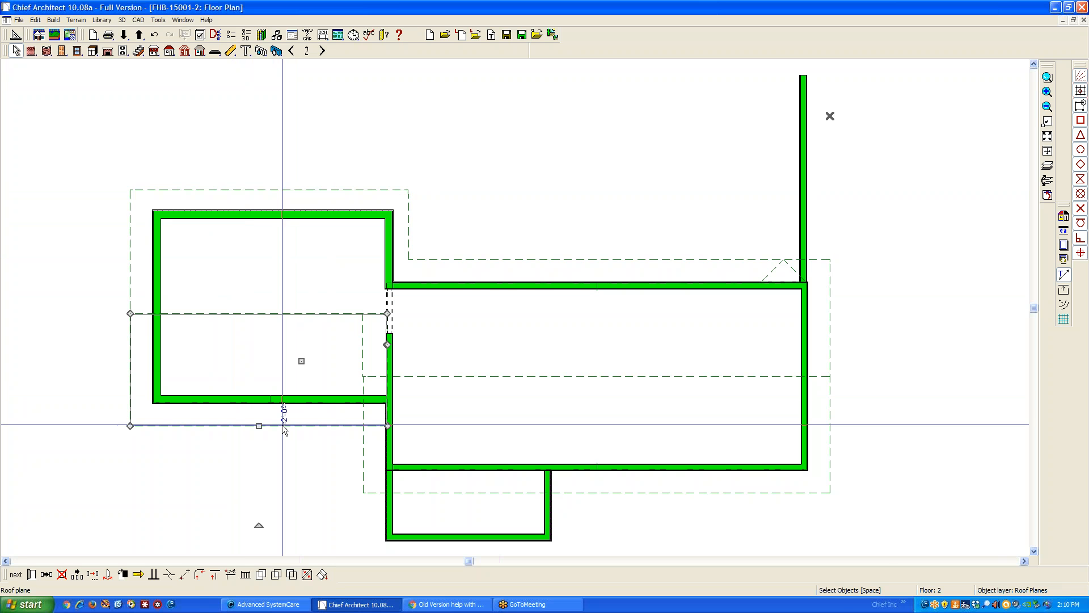
left_click(31, 574)
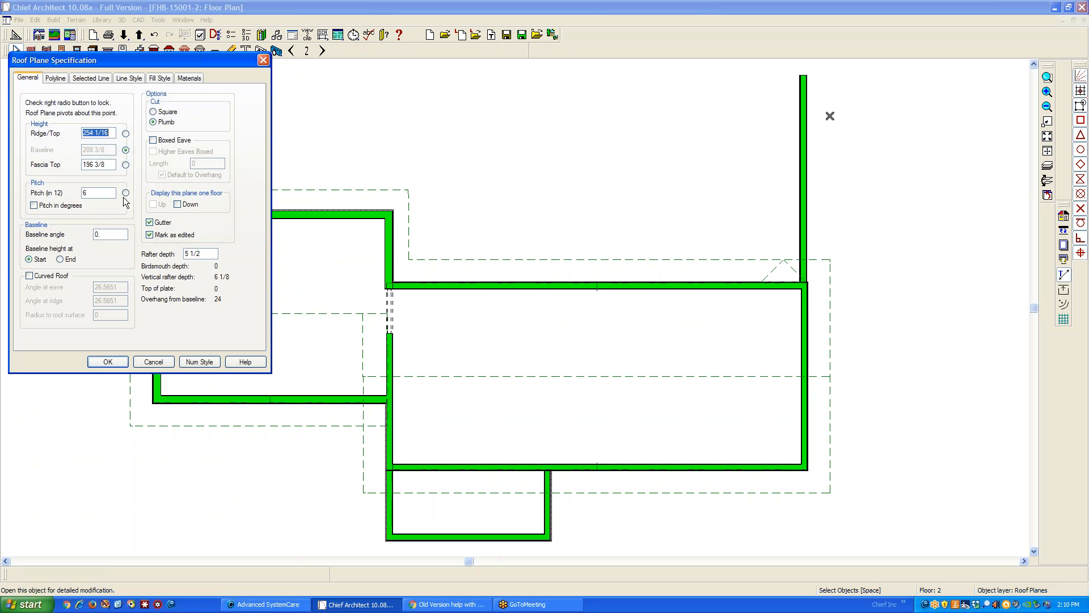
left_click(125, 193)
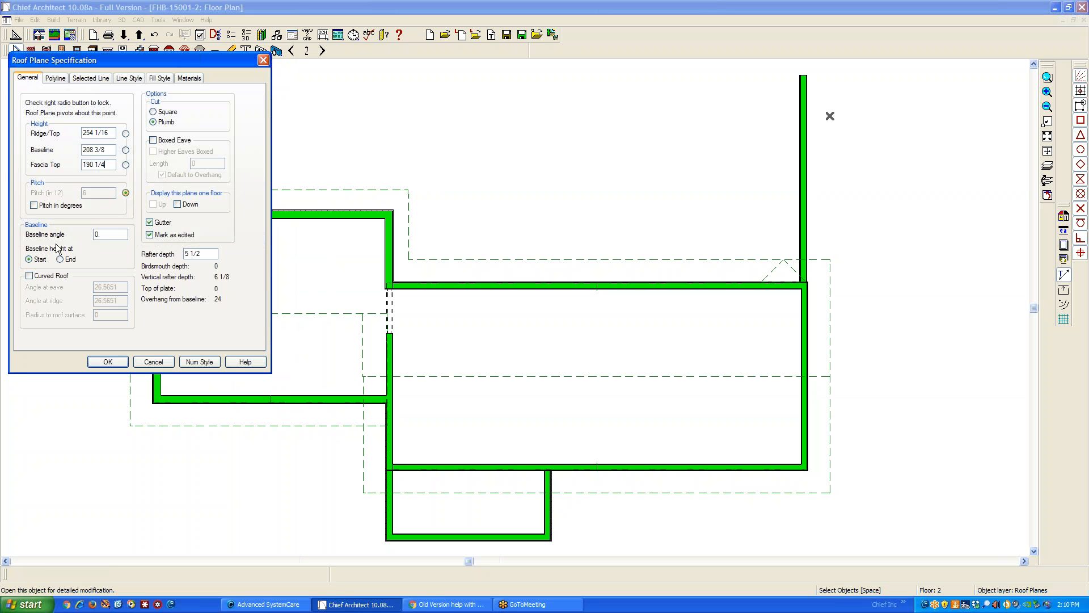
left_click(108, 362)
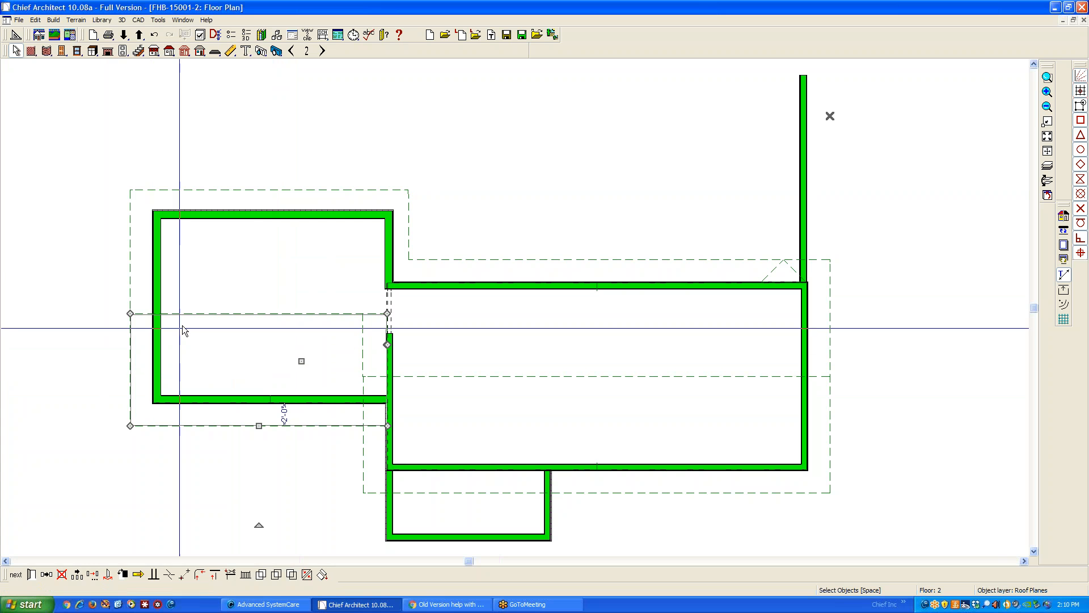
Rejoin the adjusted wing front plane's ridge edge with the extended rear roof plane
right_click(278, 319)
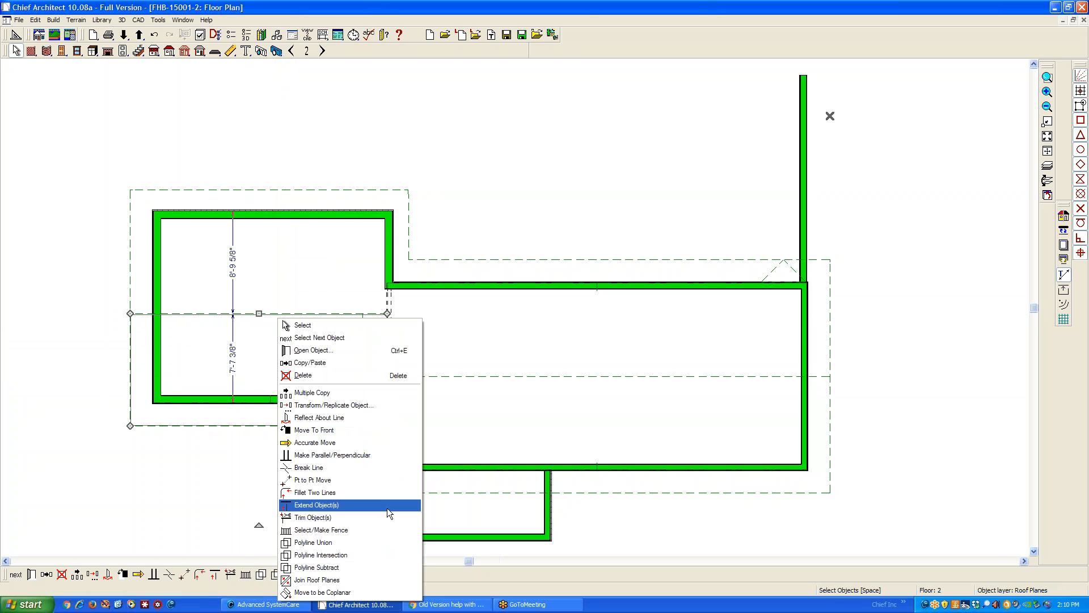
left_click(369, 579)
left_click(302, 311)
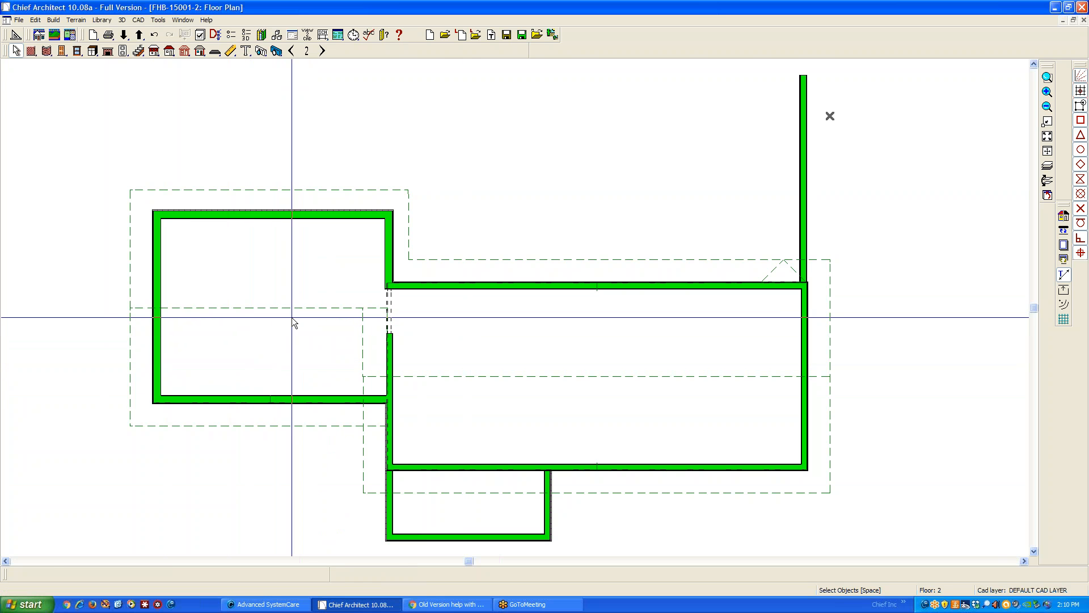
Inspect the 3D overview for gaps where the lower rear roof meets the wings and upper walls
key("ctrl+Tab")
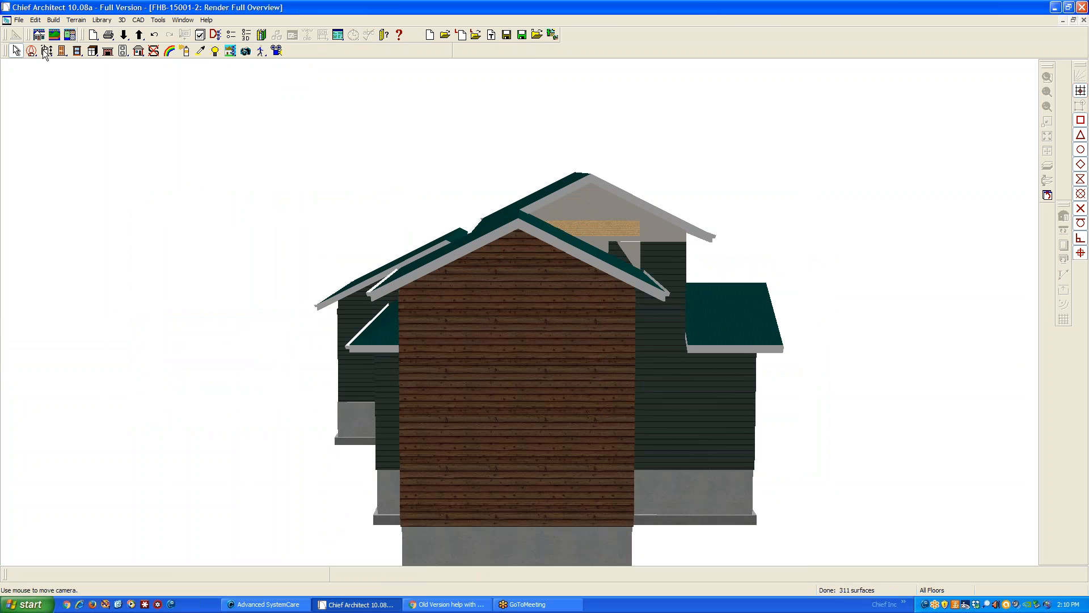
left_click(46, 51)
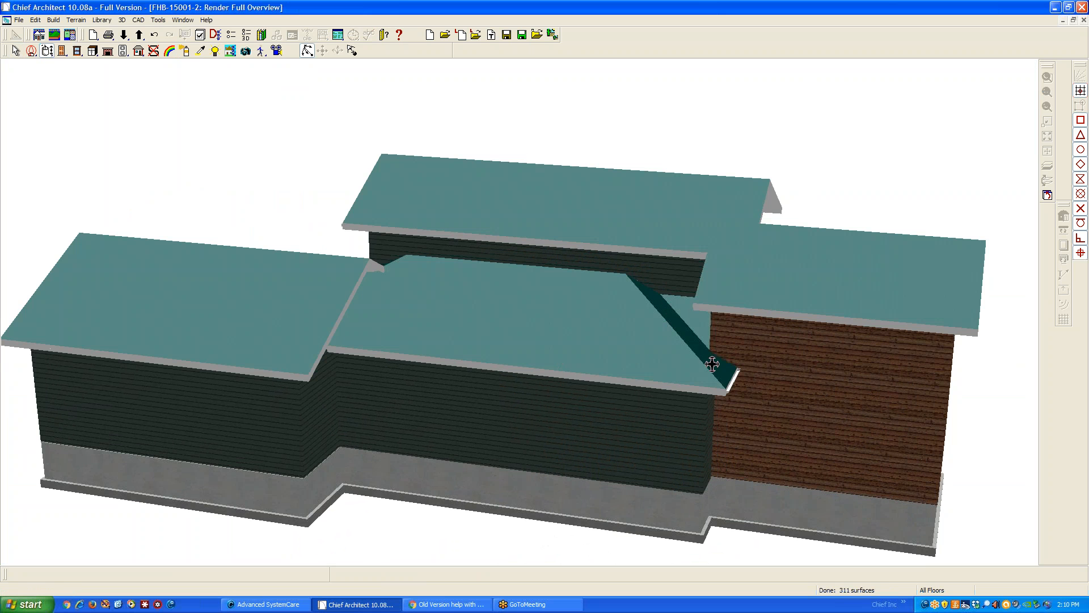
left_click_drag(641, 284, 703, 299)
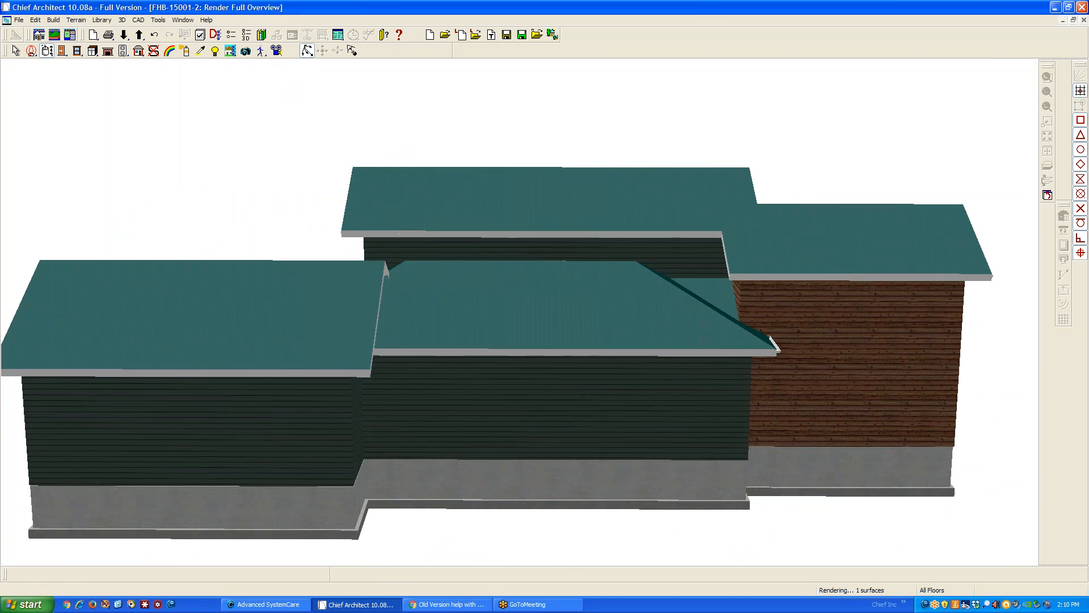
key("space")
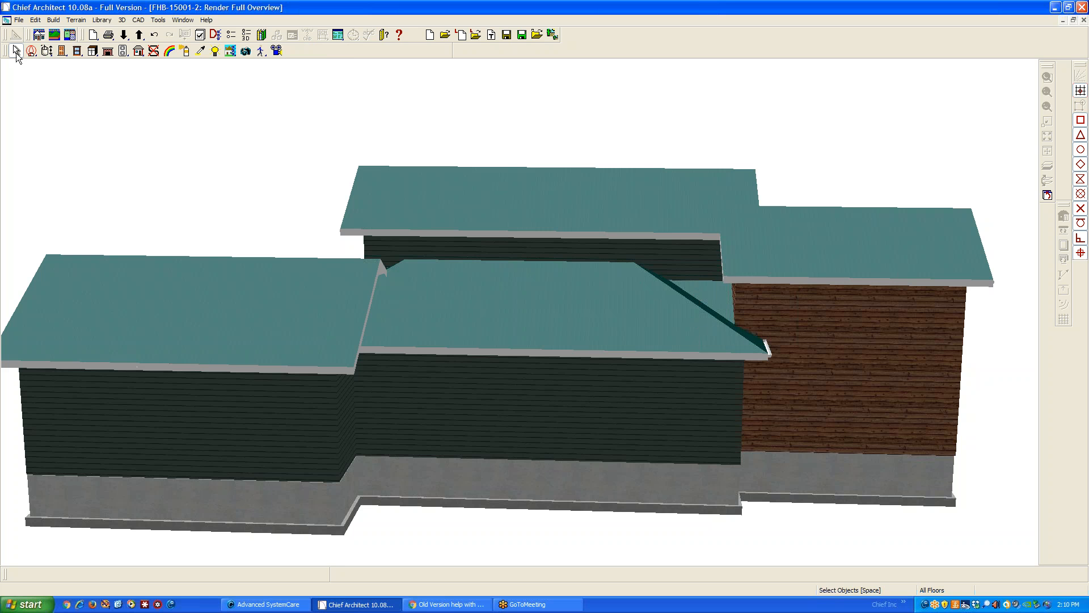
left_click(48, 50)
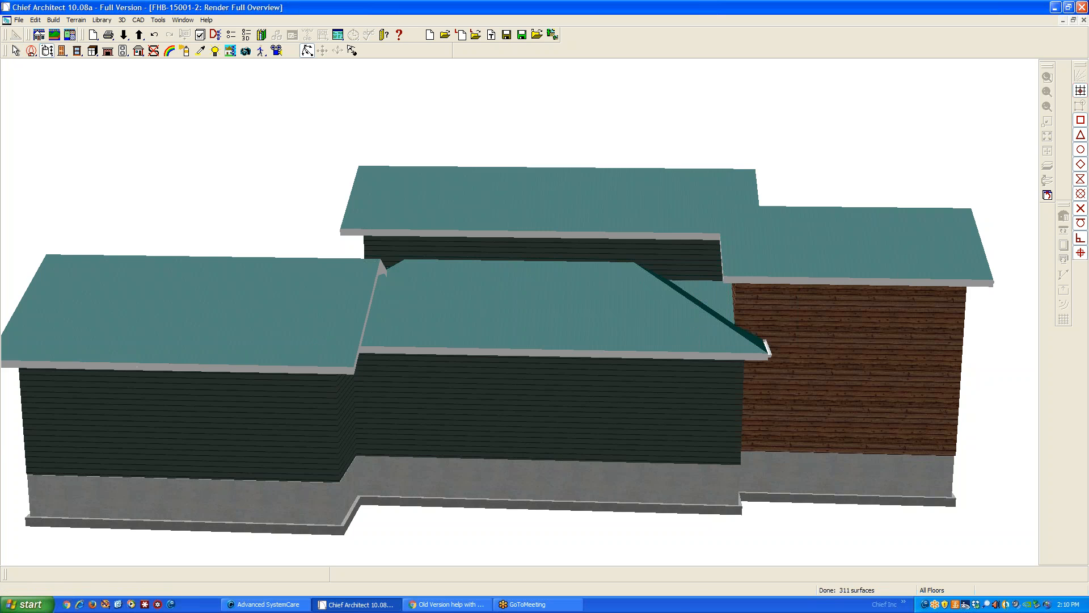
scroll(369, 302, "up", 3)
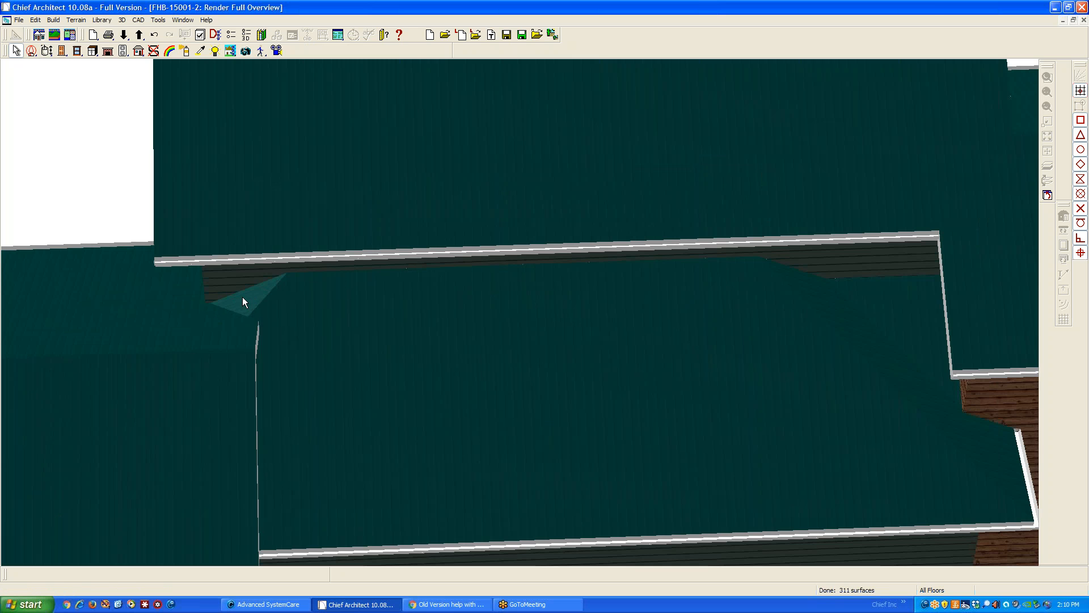
scroll(239, 294, "down", 3)
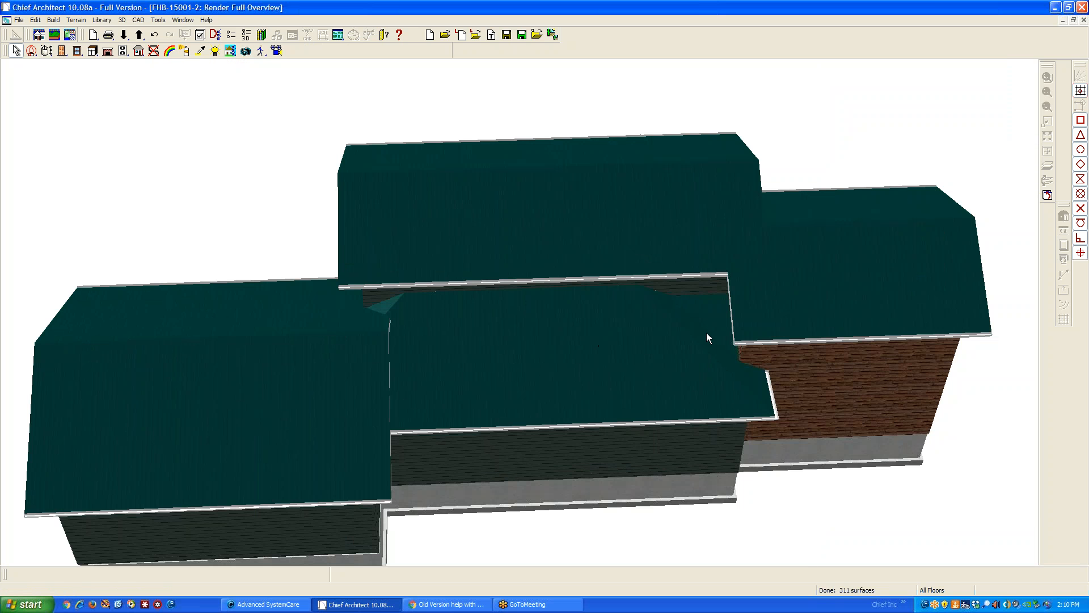
scroll(739, 379, "up", 4)
scroll(761, 380, "down", 2)
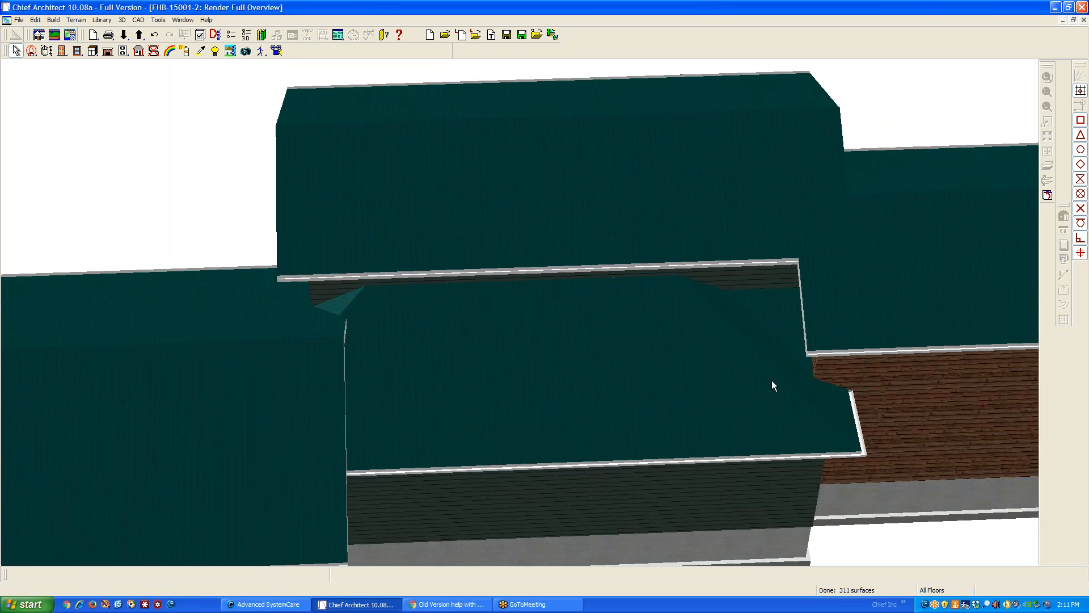
On floor 1, straighten the rear roof plane's slanted hip edge perpendicular to its eave and break it at the left wing's rear wall
key("ctrl+Tab")
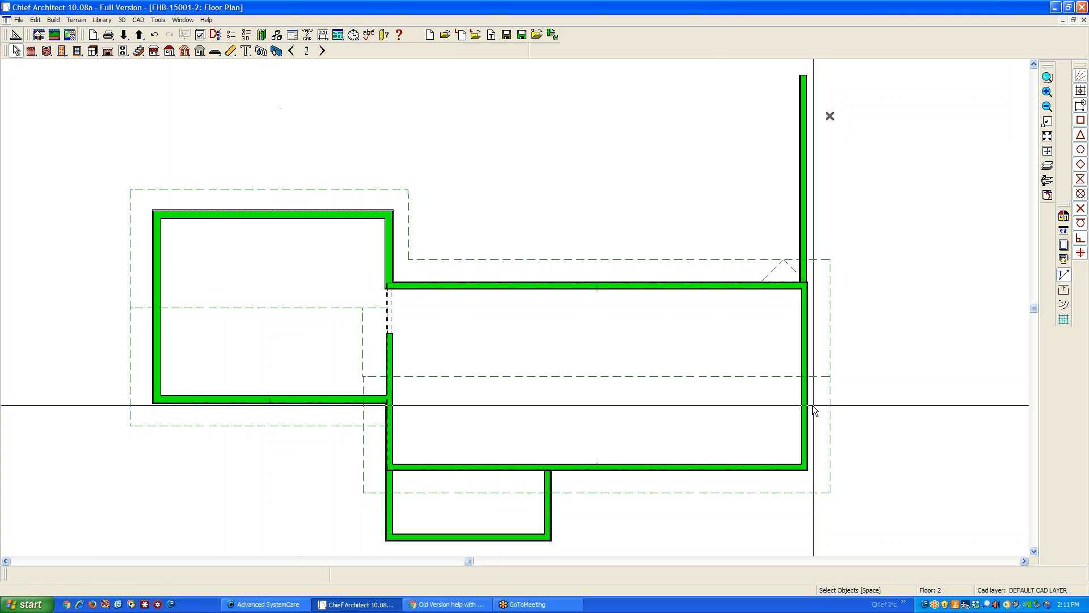
left_click(291, 50)
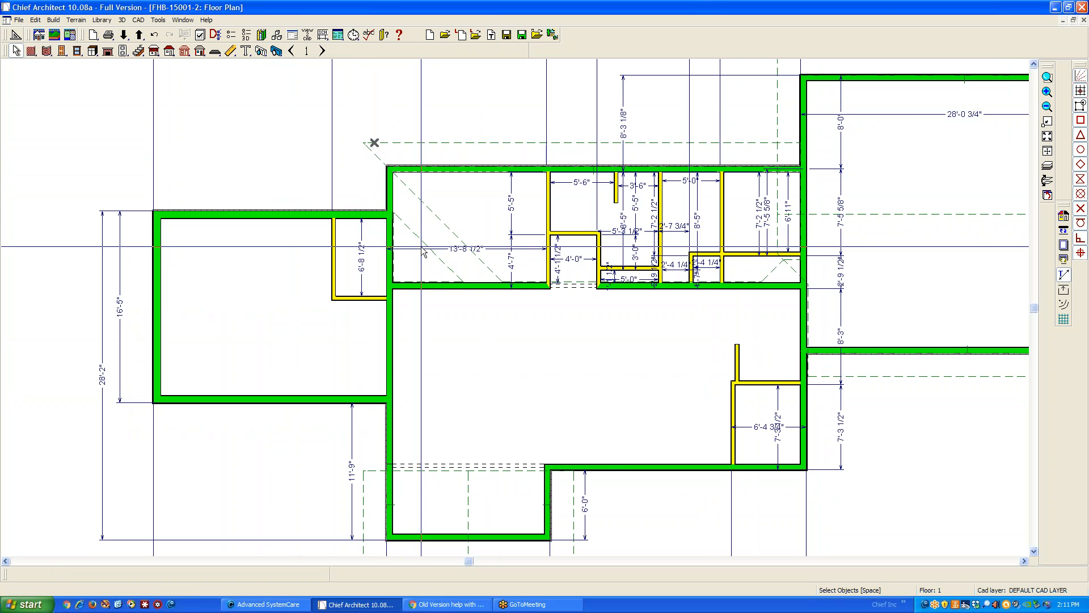
scroll(416, 238, "up", 1)
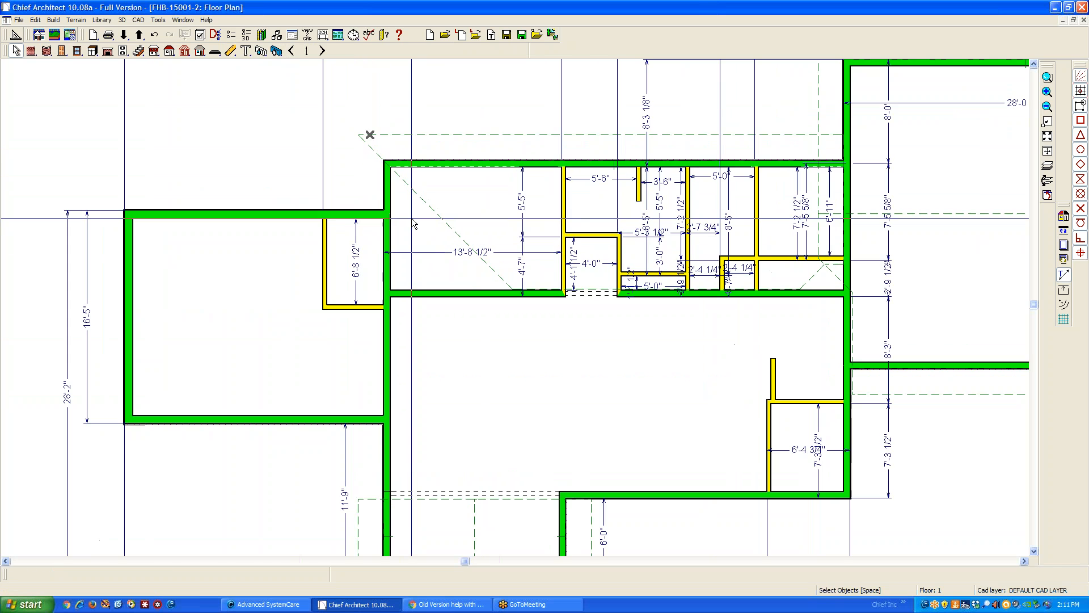
left_click(497, 276)
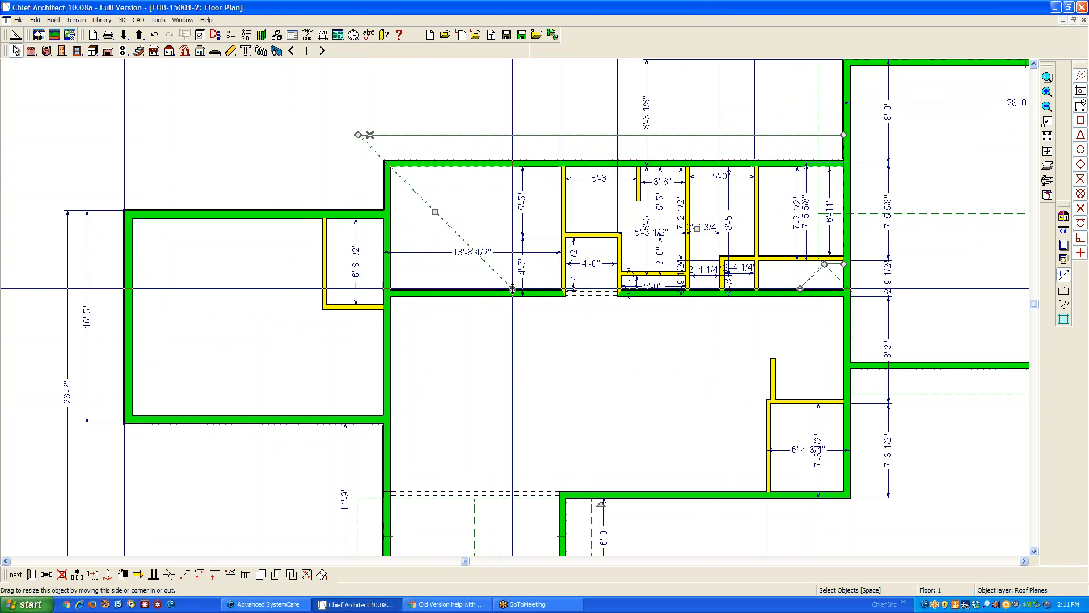
left_click_drag(503, 278, 356, 287)
left_click(363, 190)
left_click(358, 186)
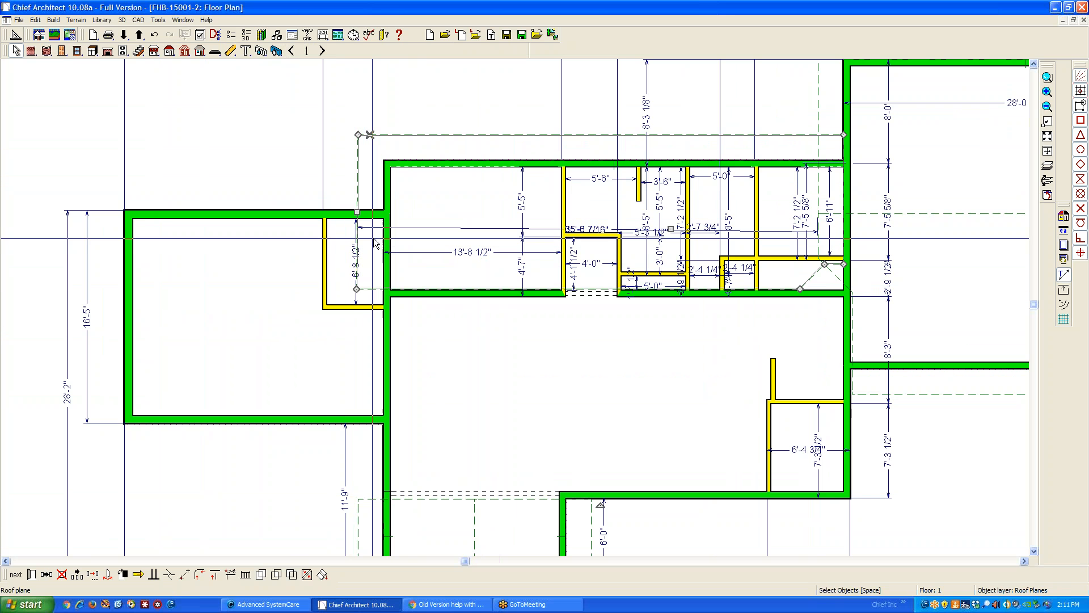
double_click(389, 233)
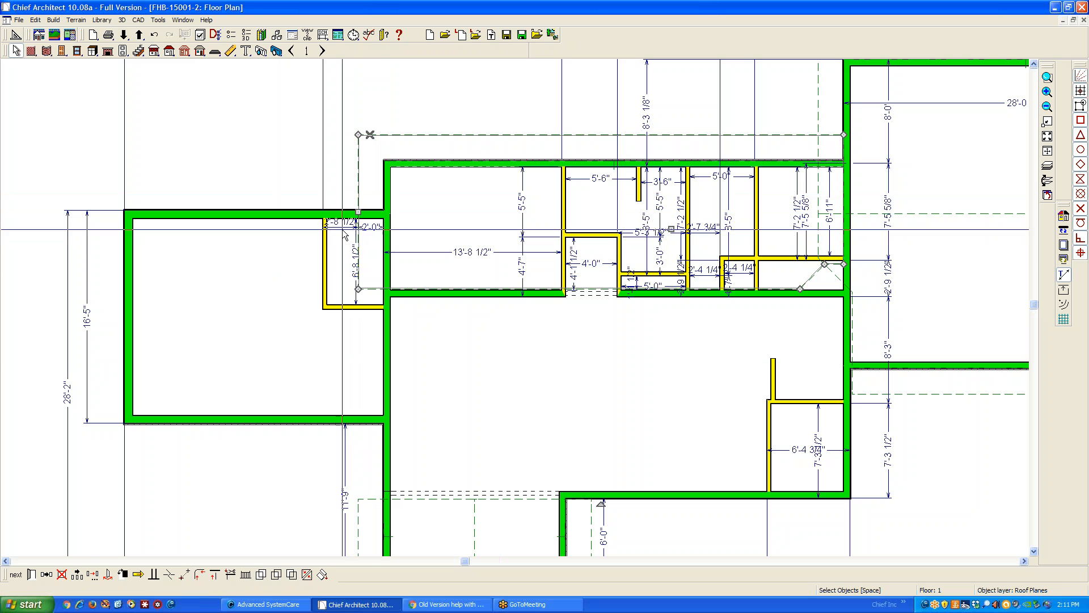
left_click(359, 206)
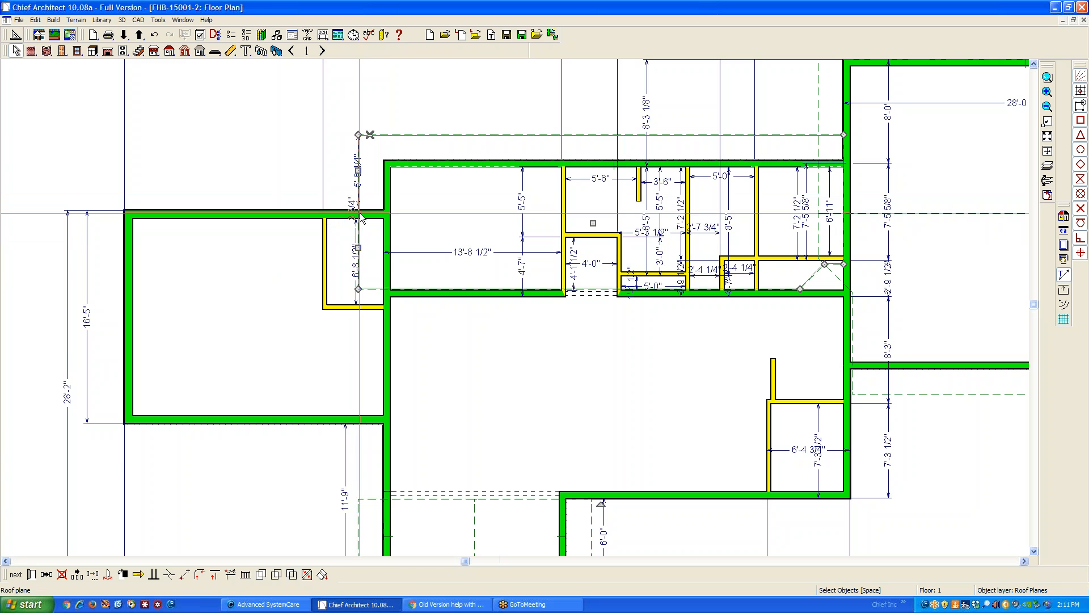
key("Escape")
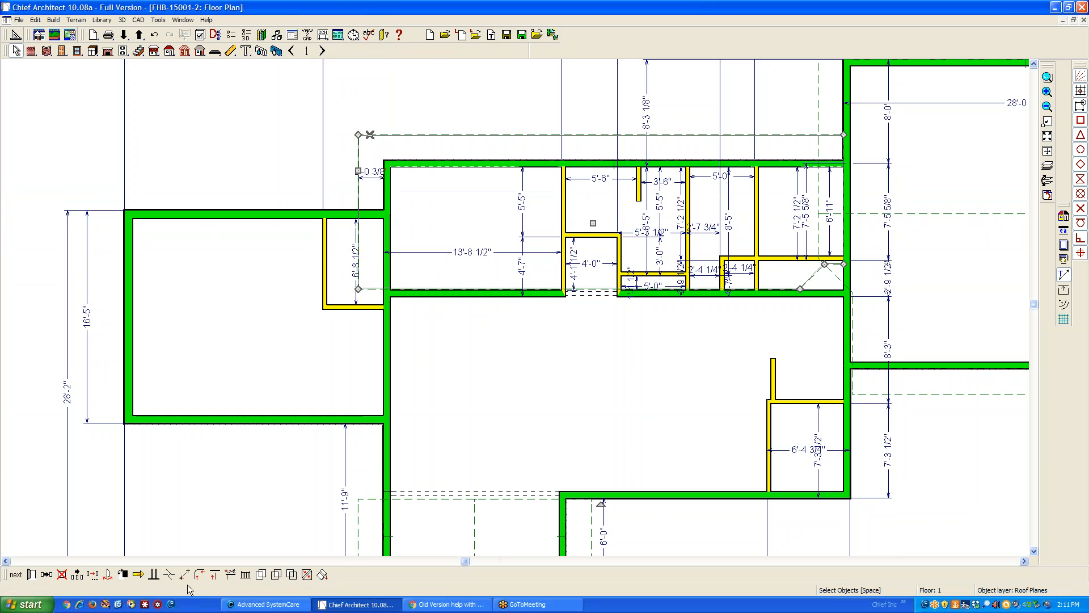
Try to add another break in the rear roof plane's straightened edge beside the left wing's rear wall
left_click(168, 576)
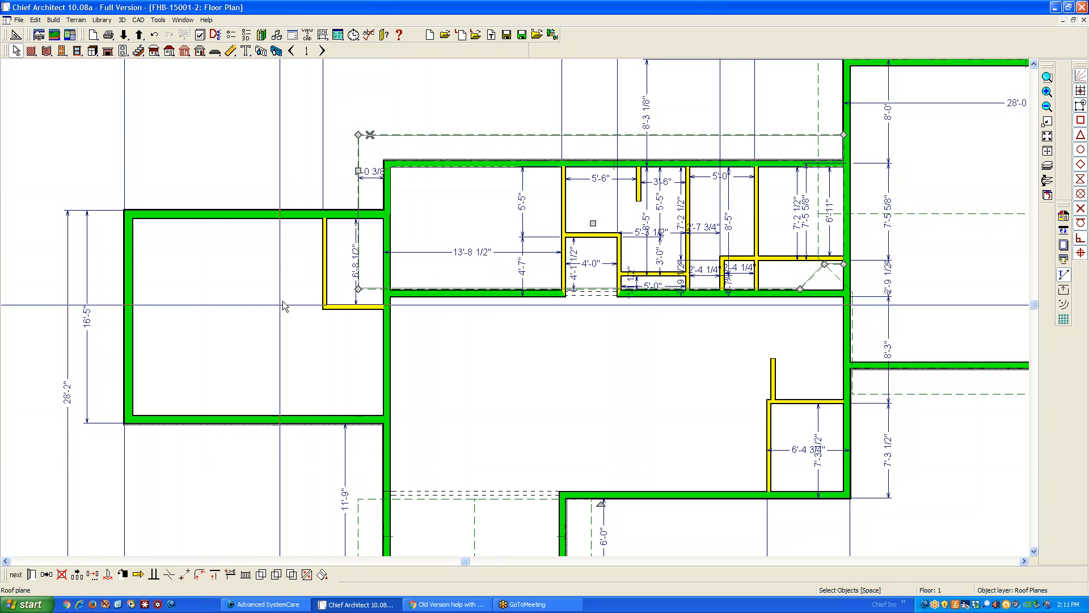
left_click(359, 206)
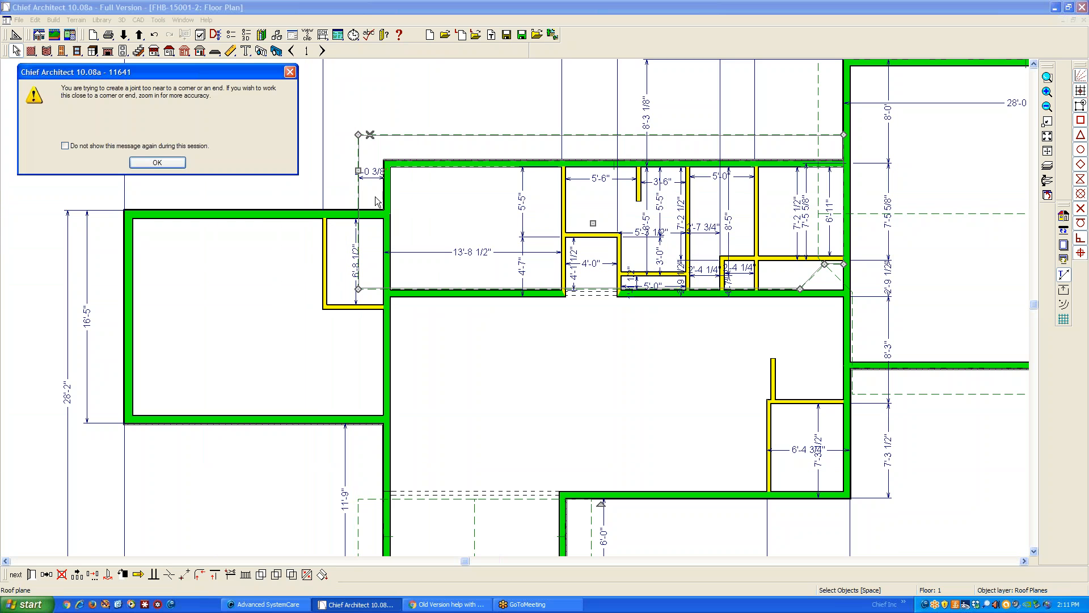
left_click(170, 162)
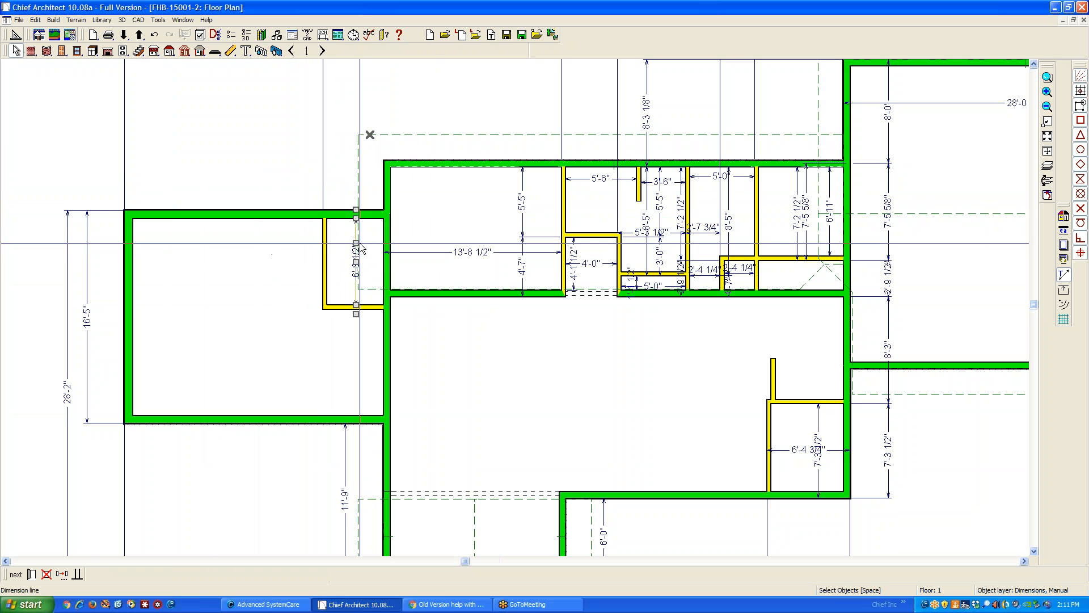
left_click(373, 259)
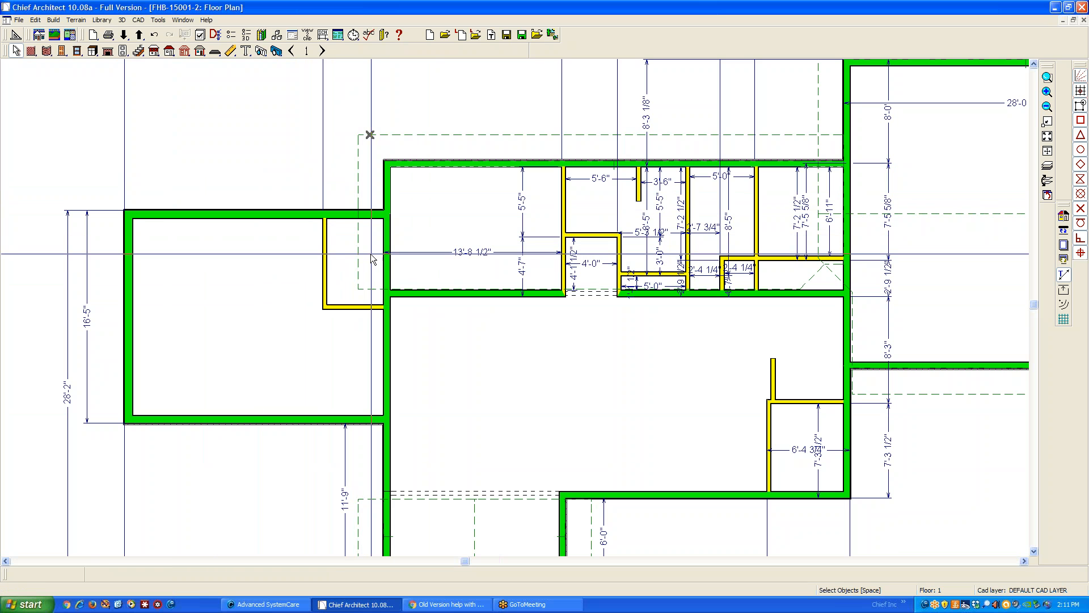
left_click(358, 248)
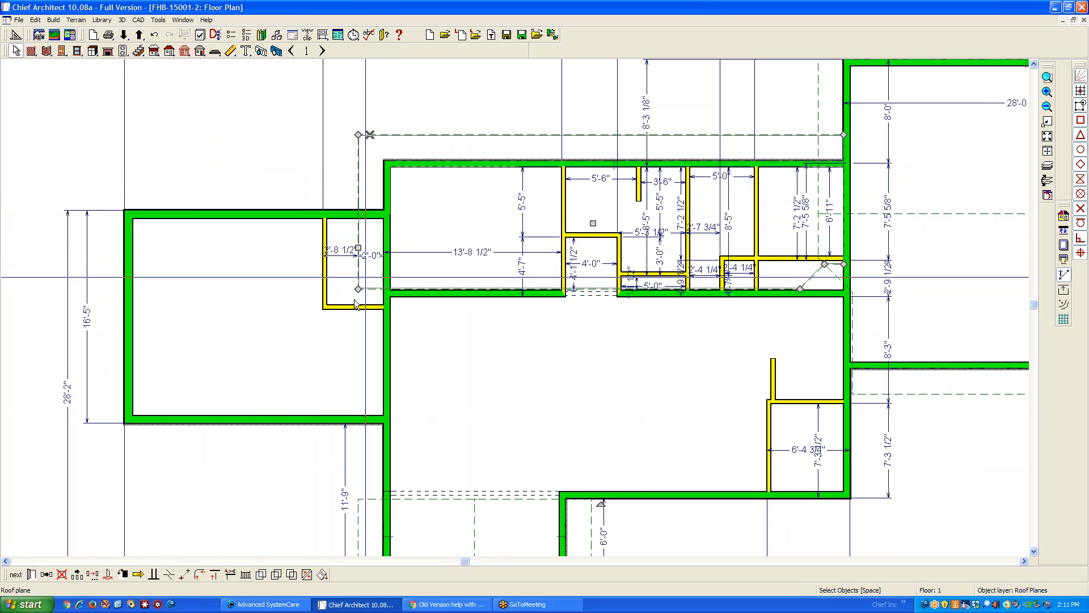
left_click(173, 575)
left_click(358, 205)
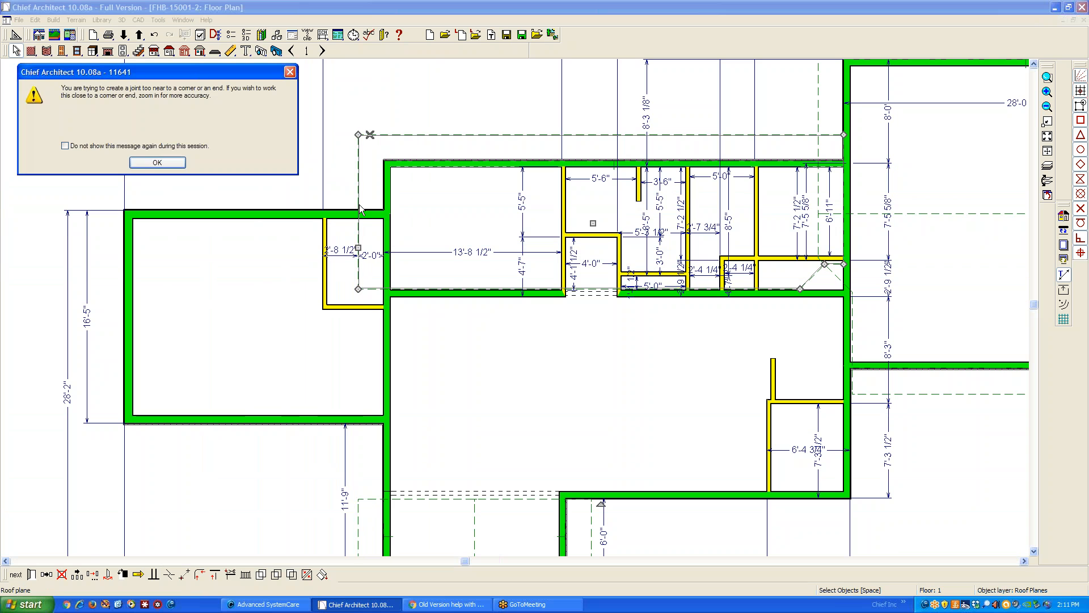
left_click(163, 166)
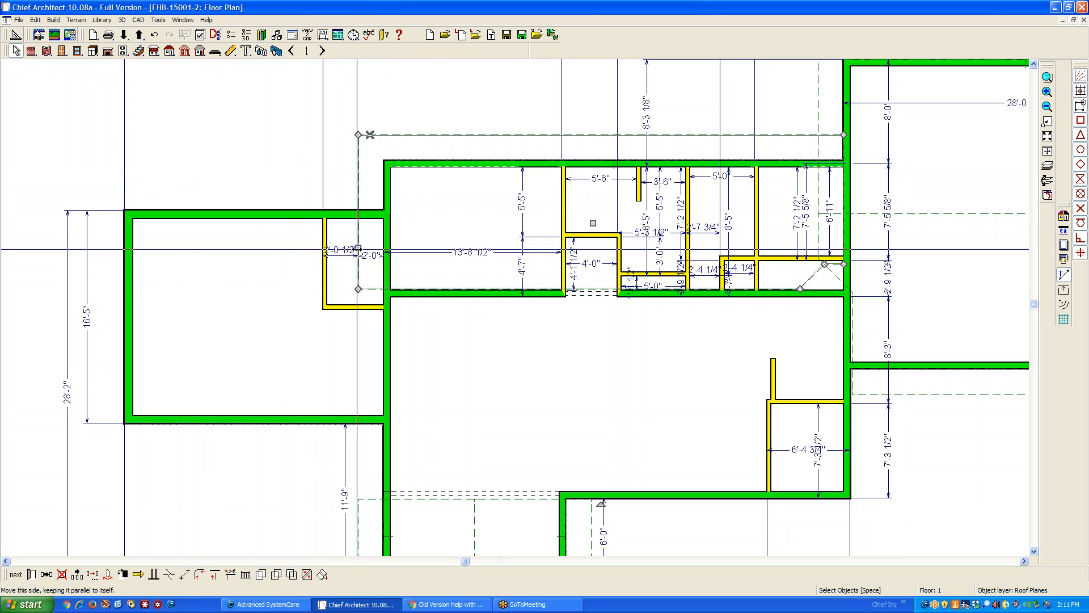
Move the edge's inner segment to the wall between the main block and left wing, and align the short return with the wing's rear wall
left_click_drag(358, 247, 423, 244)
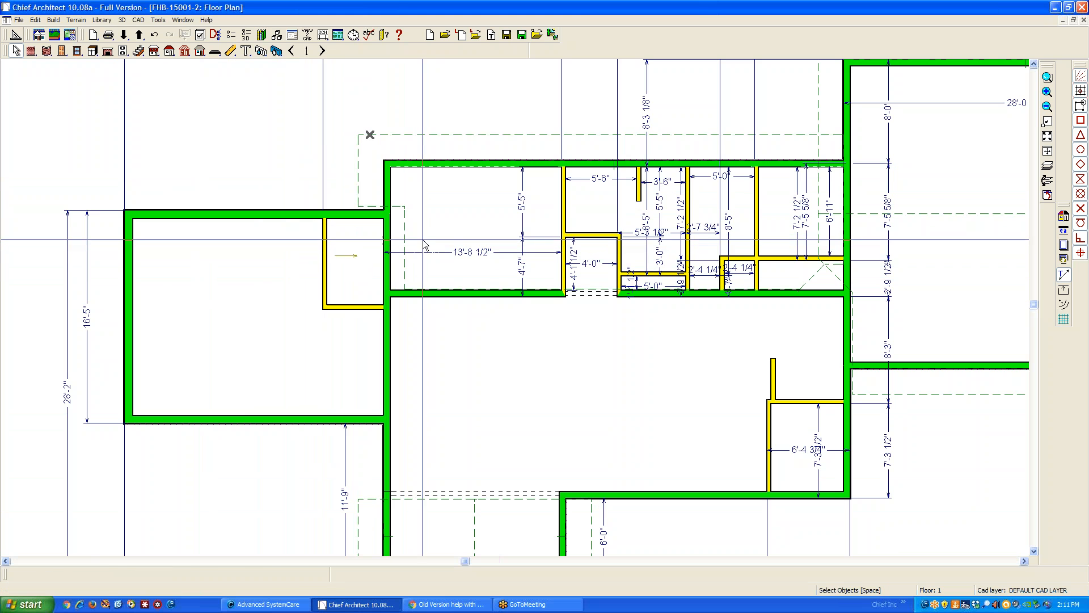
left_click(406, 259)
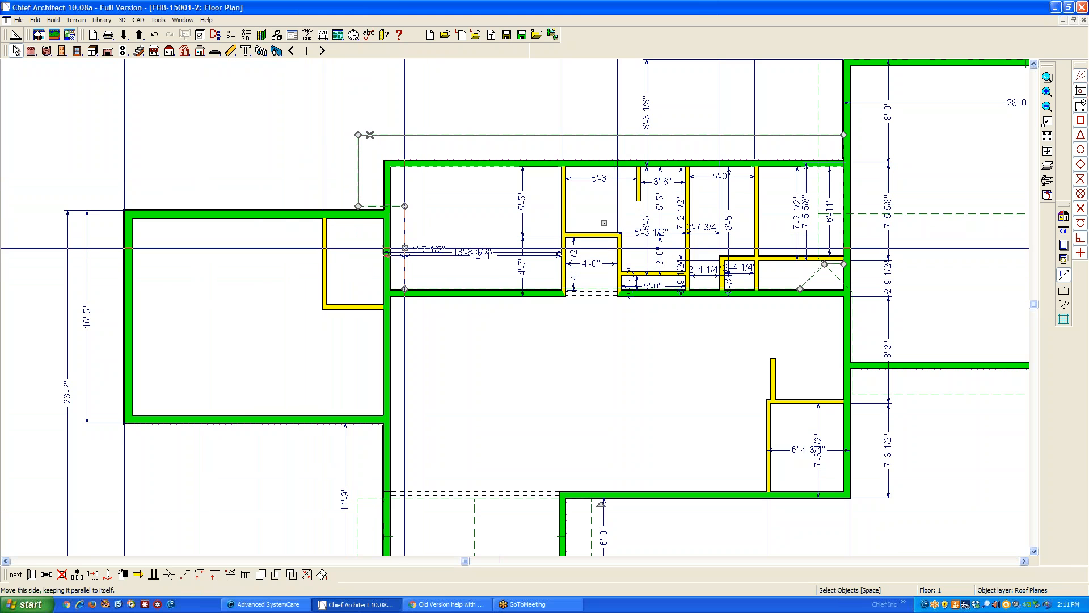
left_click_drag(406, 254, 390, 254)
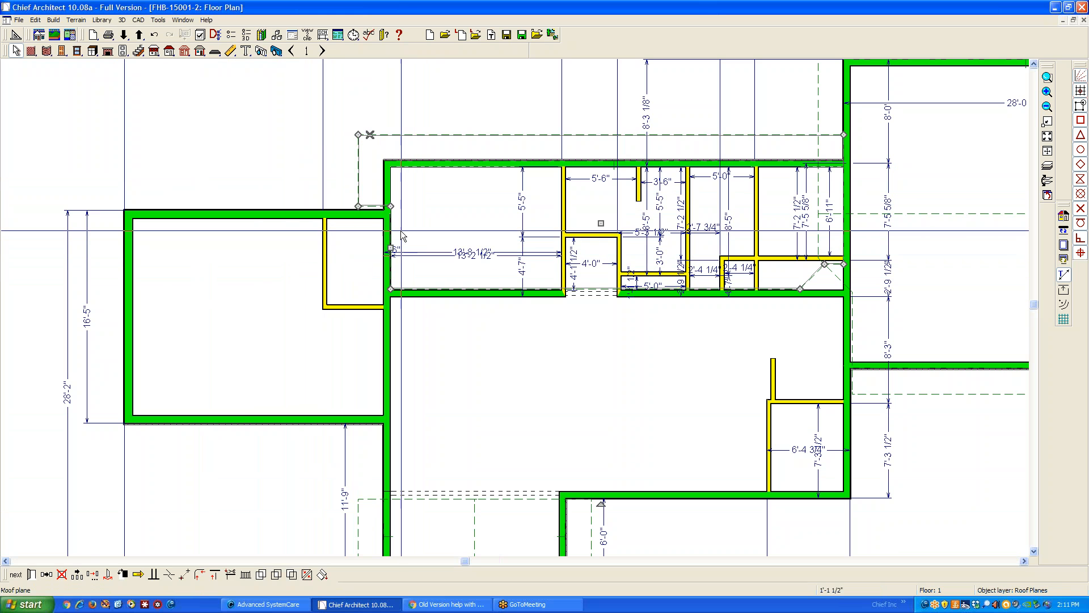
left_click(371, 206)
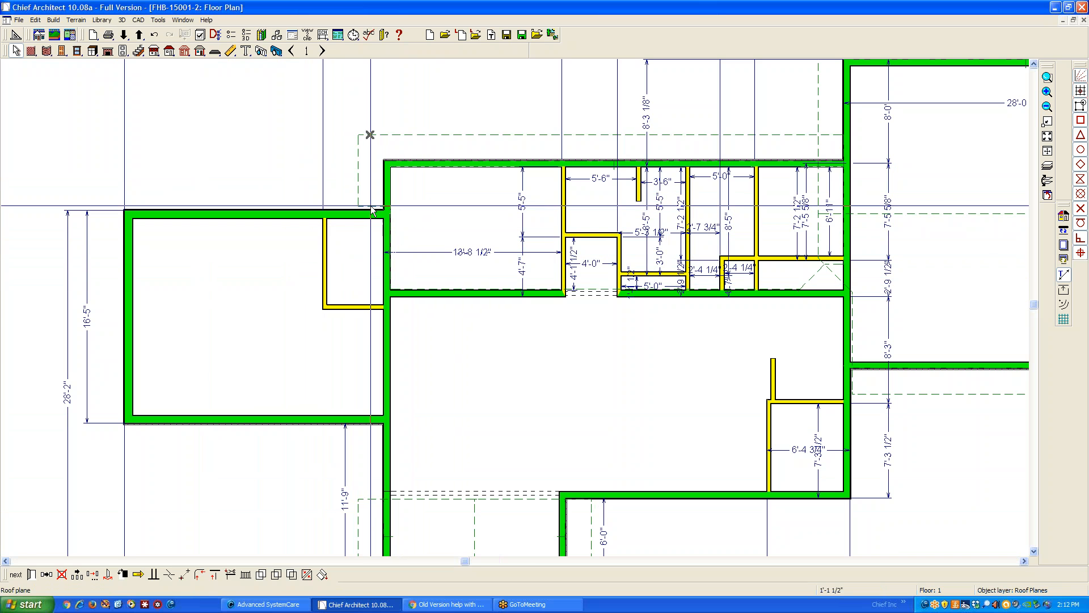
left_click_drag(374, 206, 373, 210)
key("Escape")
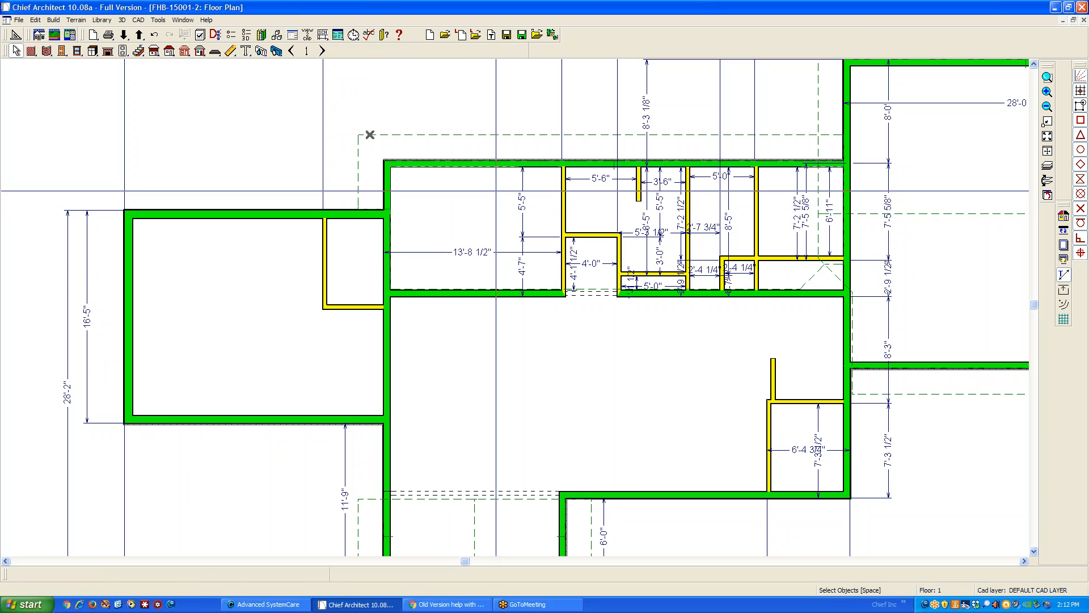
Orbit the 3D overview to check the reshaped lower rear roof and the open area beside the left wing's gable
key("ctrl+Tab")
scroll(686, 279, "down", 2)
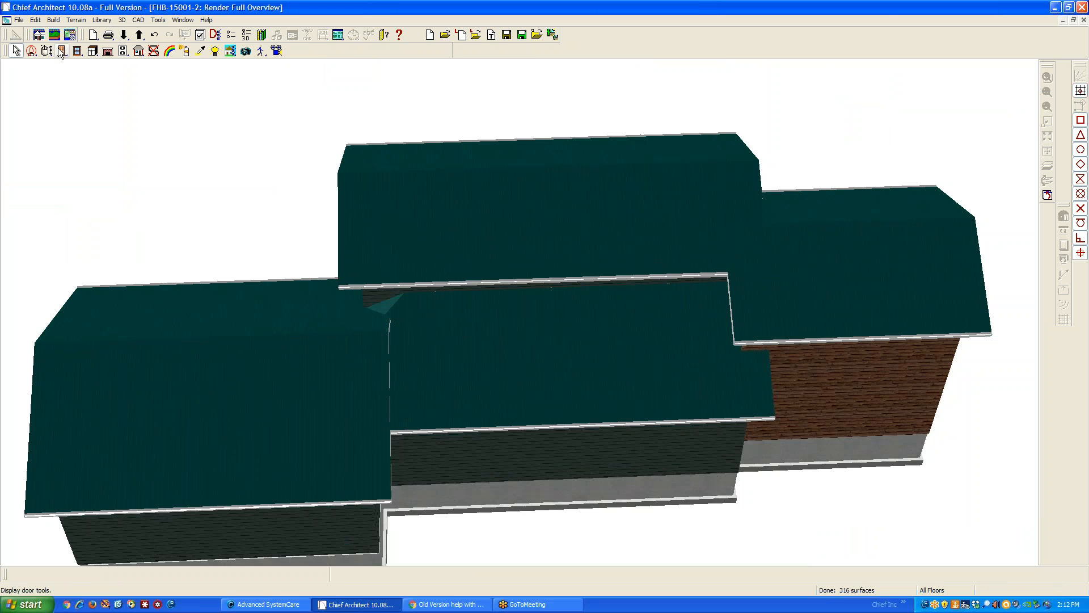
mouse_move(510, 341)
left_mouse_down()
mouse_move(505, 318)
mouse_move(445, 269)
mouse_move(239, 270)
mouse_move(263, 276)
mouse_move(136, 286)
mouse_move(165, 280)
left_mouse_up()
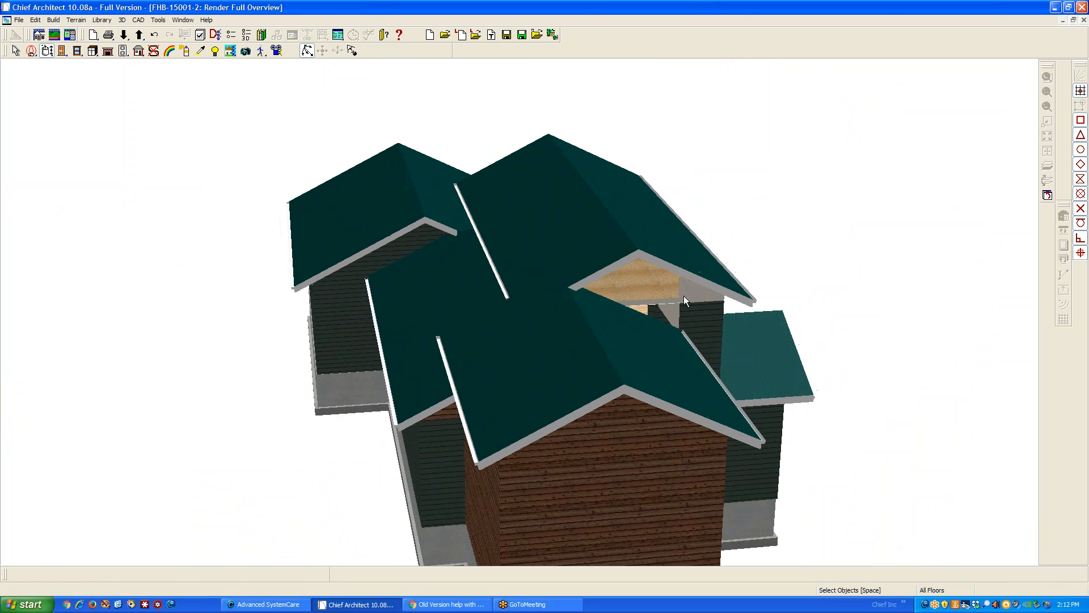
Return to the floor 2 plan and display the floor below as a reference
key("ctrl+Tab")
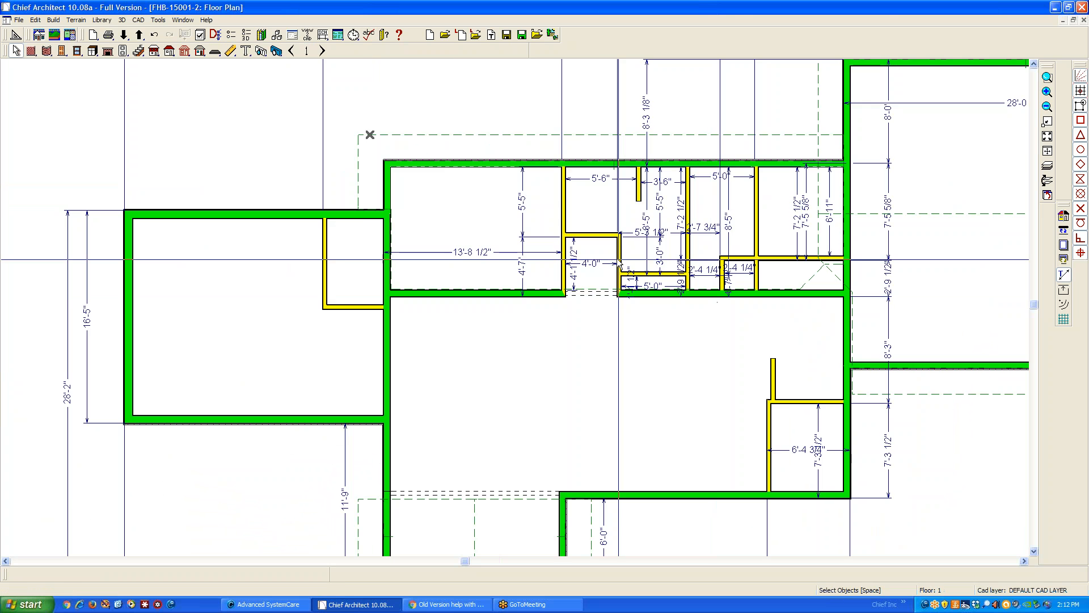
scroll(602, 254, "down", 3)
scroll(347, 107, "up", 1)
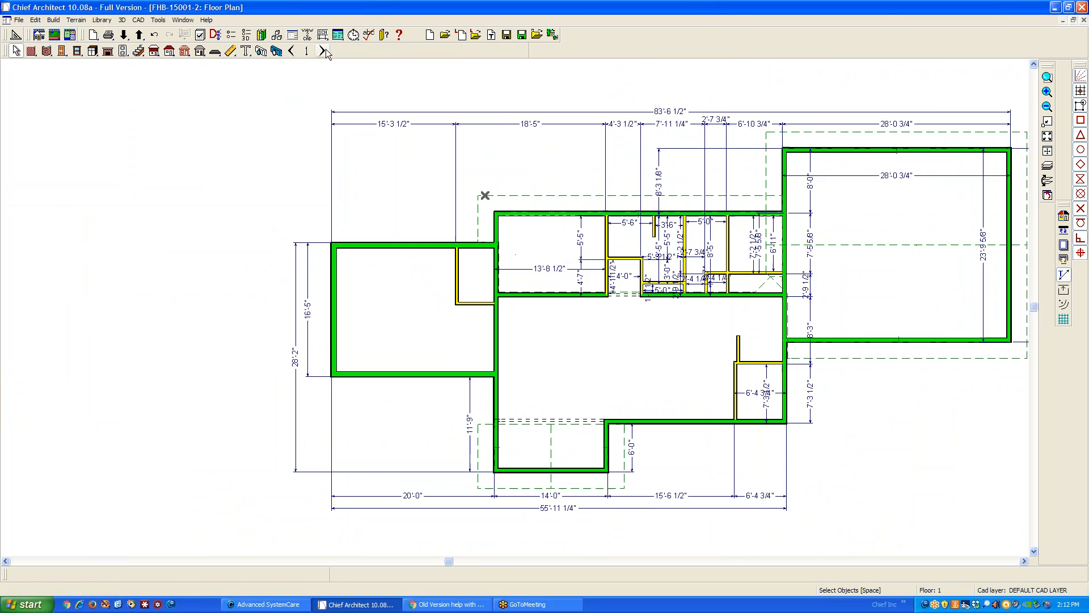
left_click(323, 51)
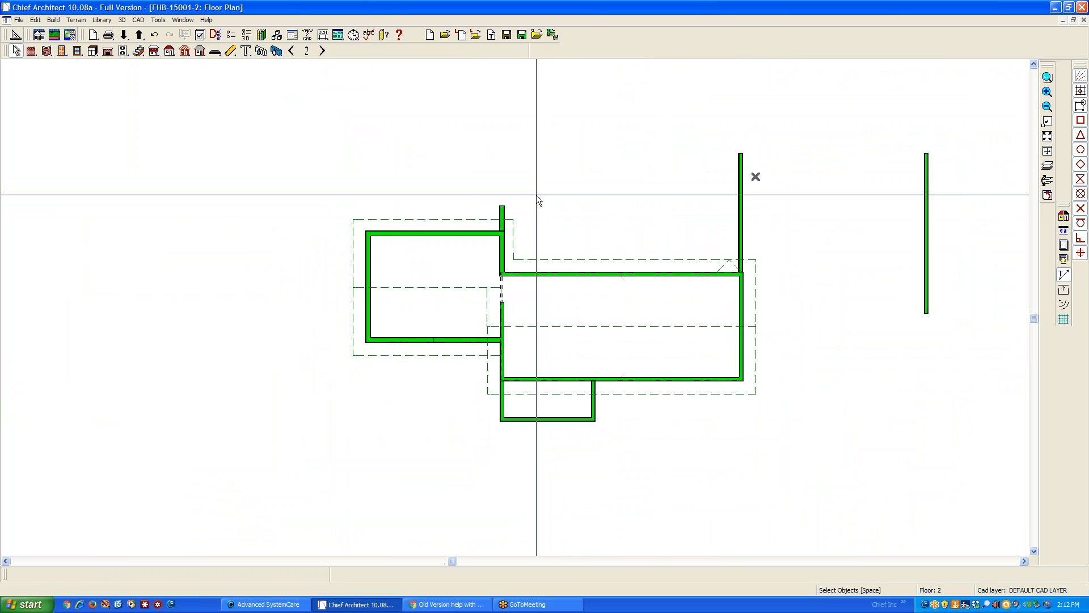
scroll(1031, 390, "up", 1)
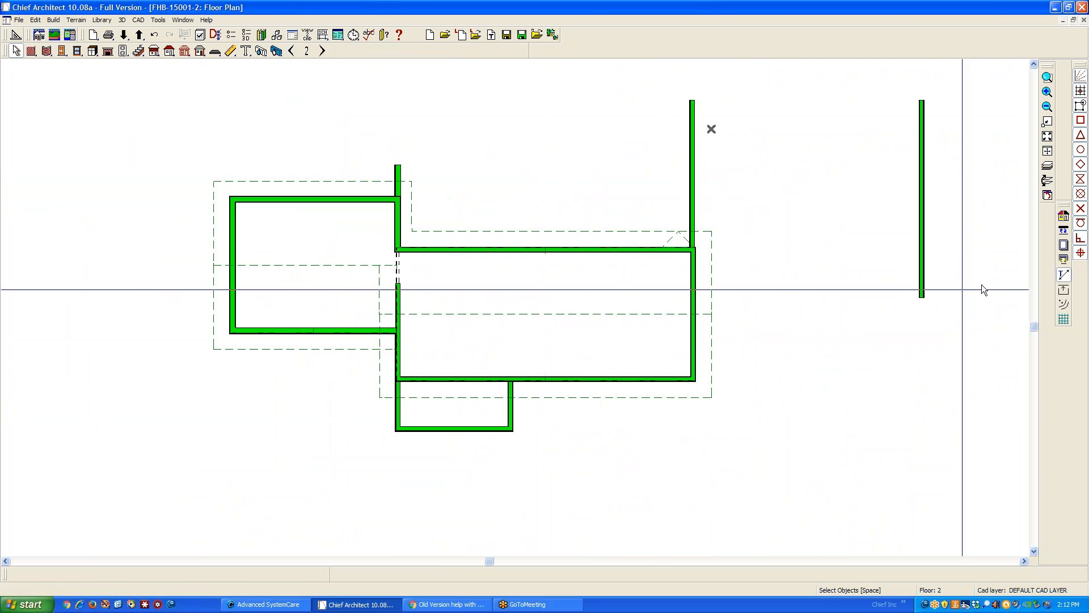
left_click(1048, 166)
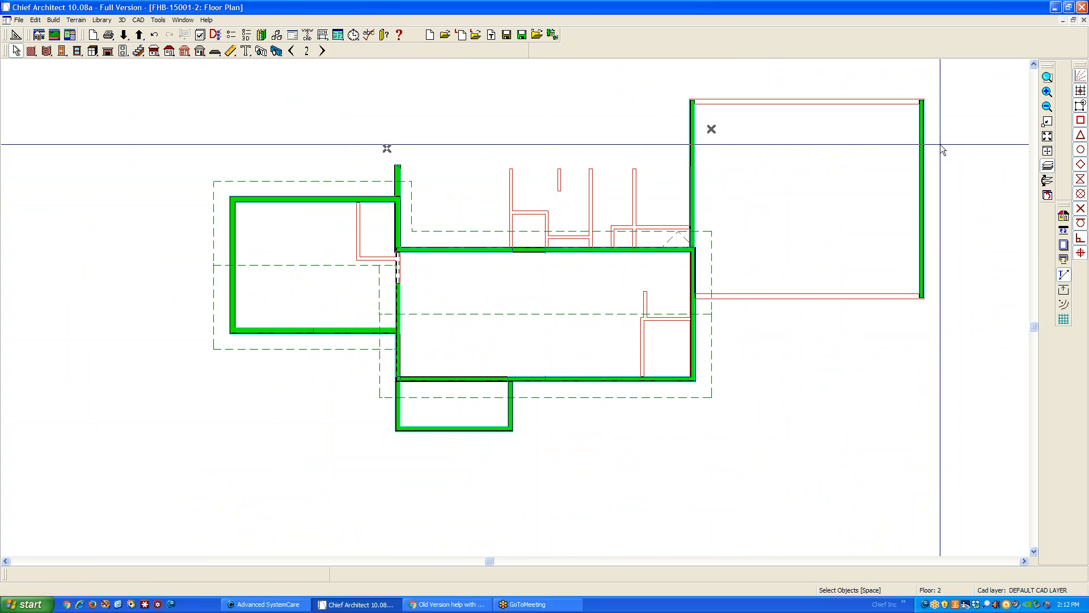
Compare the floor 2 plan with the 3D overview, examining the open gable area above the left wing's roof
scroll(687, 109, "up", 1)
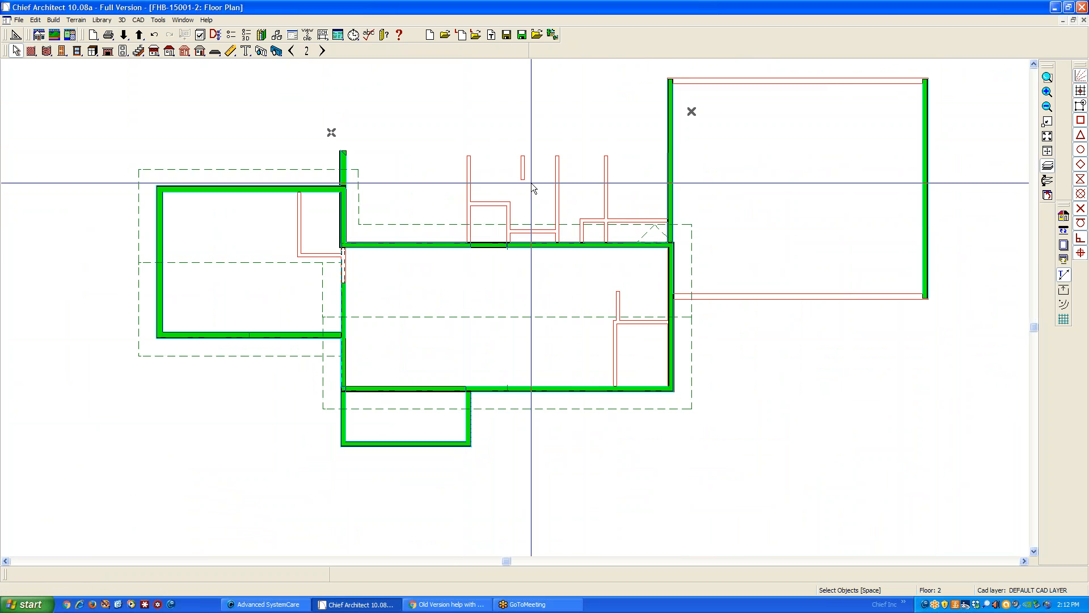
key("F9")
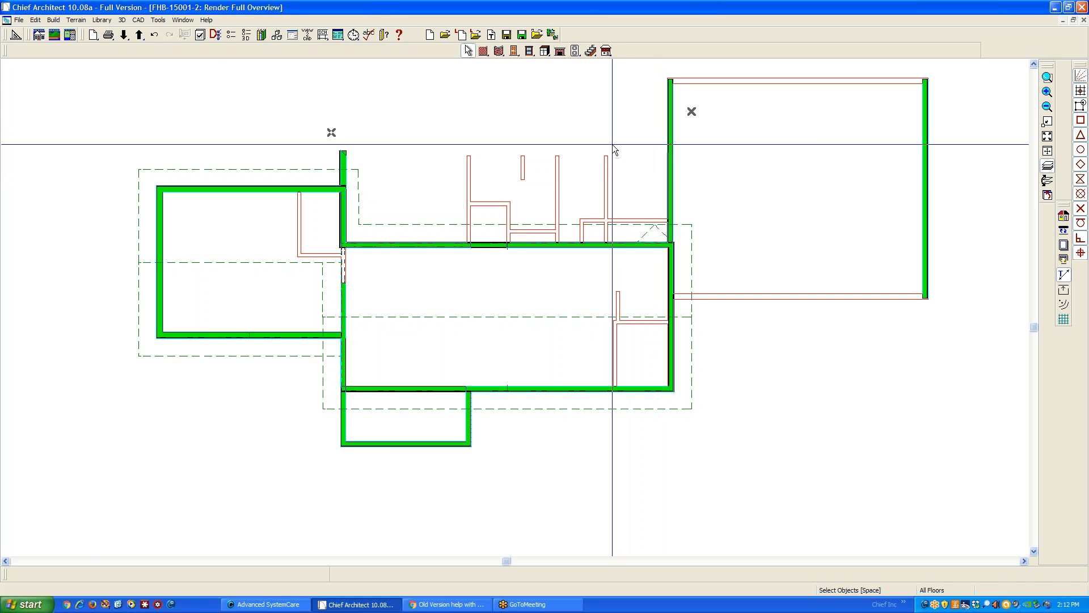
key("ctrl+Tab")
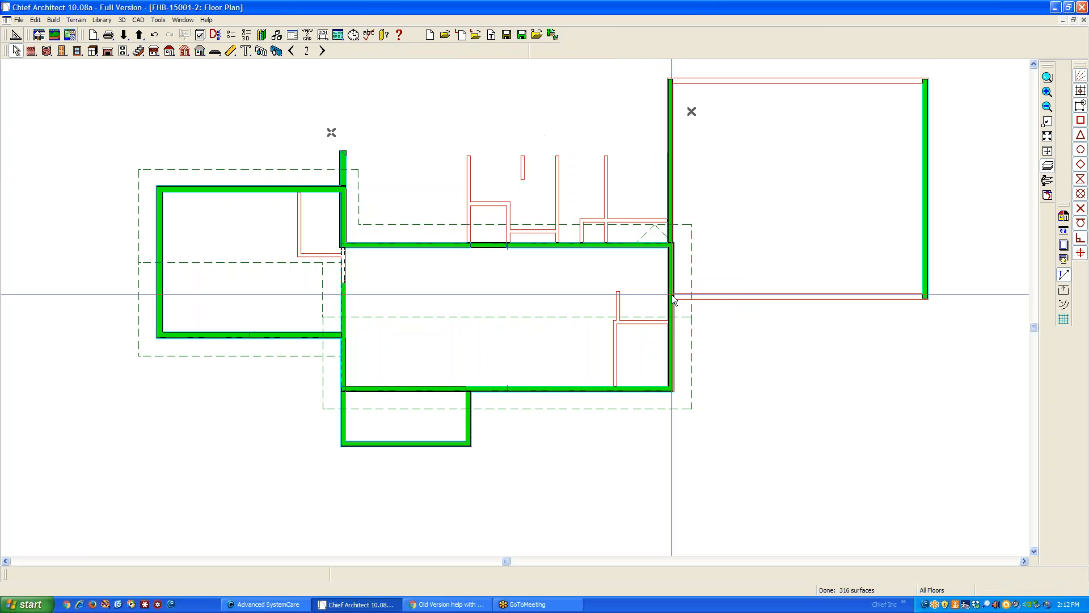
scroll(667, 239, "up", 1)
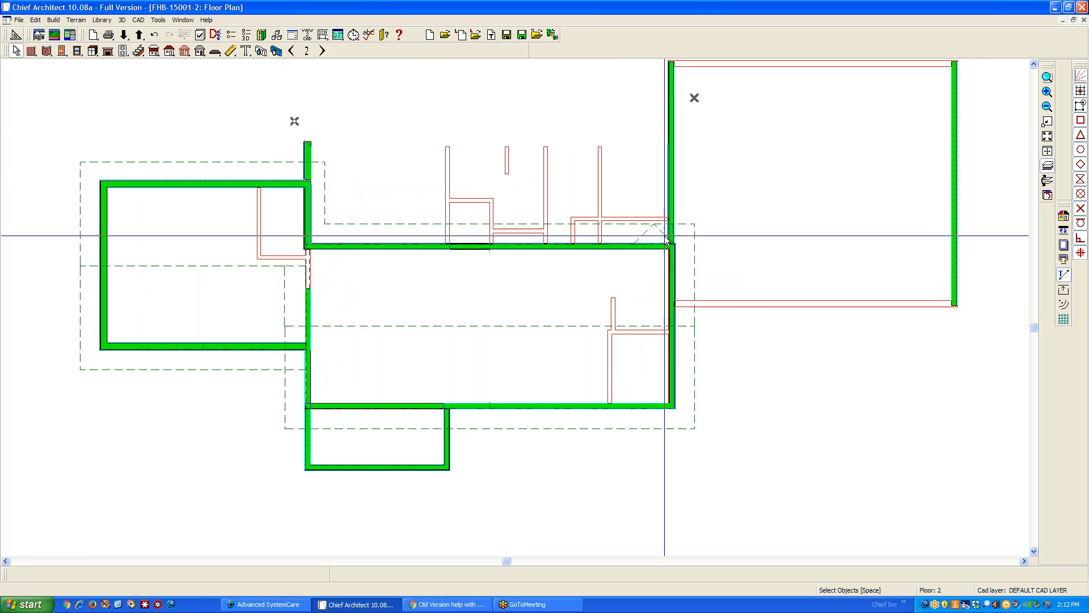
key("ctrl+Tab")
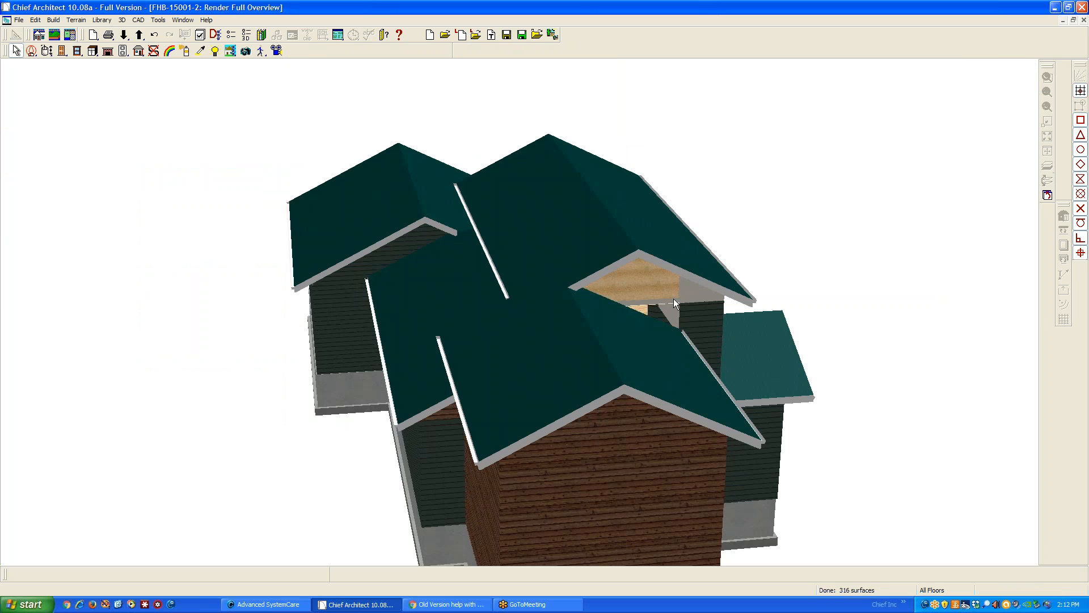
key("ctrl+Tab")
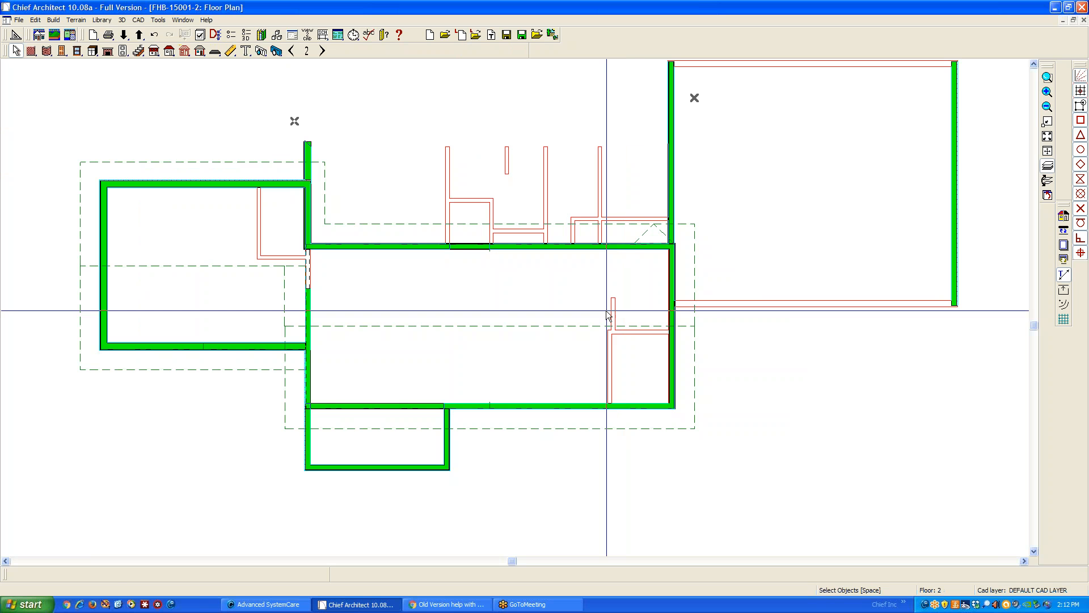
On floor 1, pull the lower rear roof plane's end edge slightly back from the right wing's wall
left_click(293, 51)
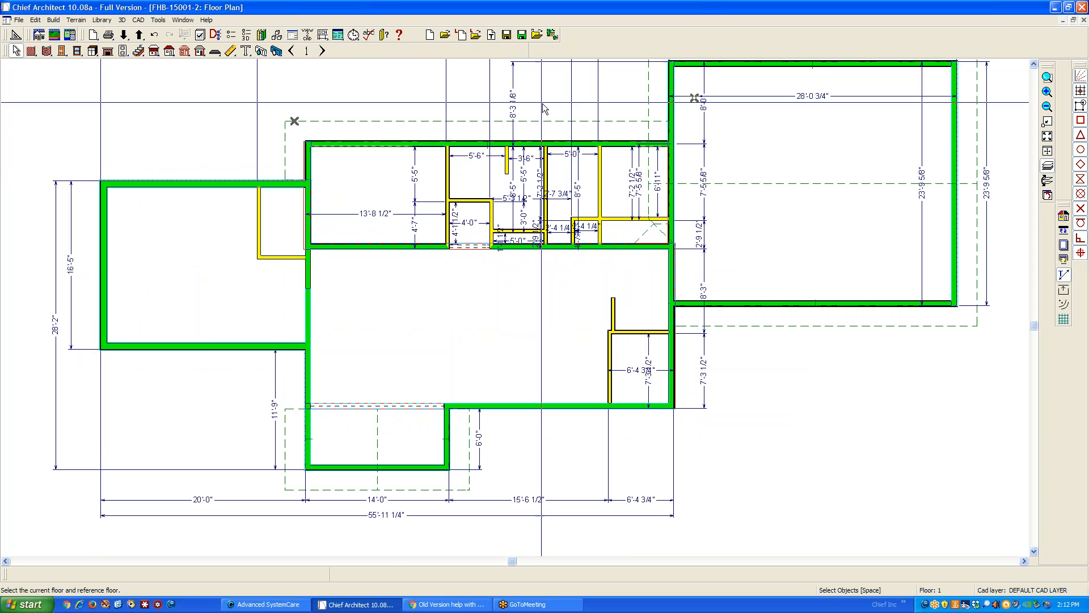
scroll(679, 196, "up", 1)
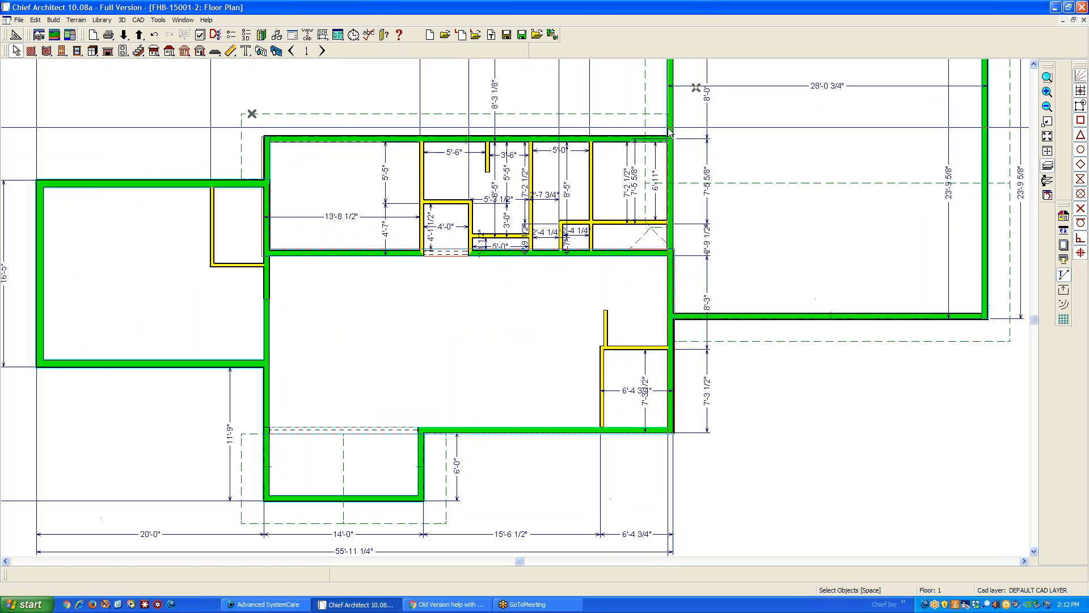
left_click(667, 145)
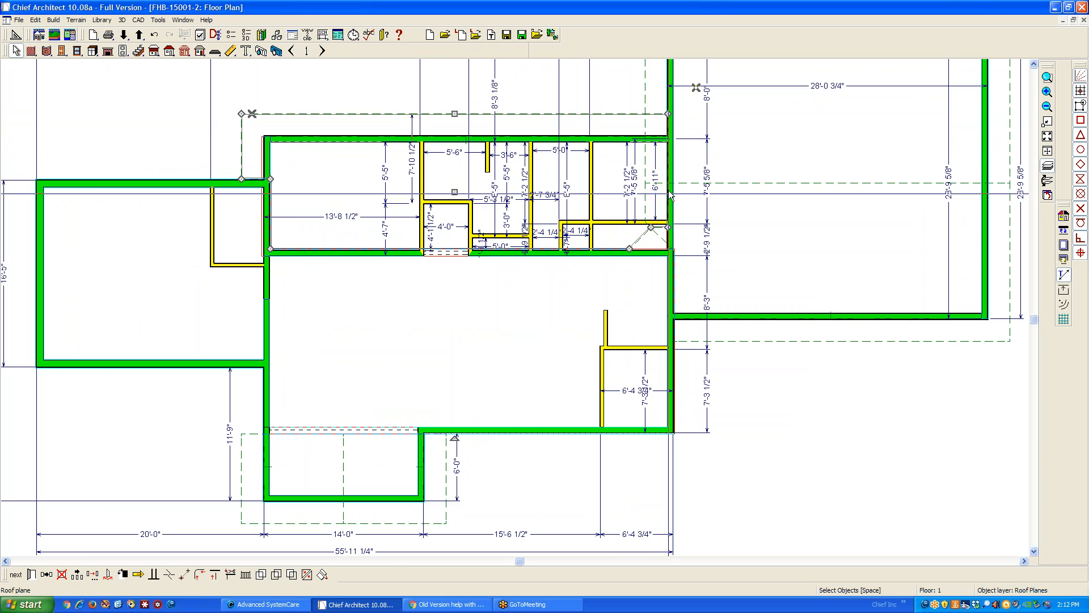
scroll(669, 159, "up", 2)
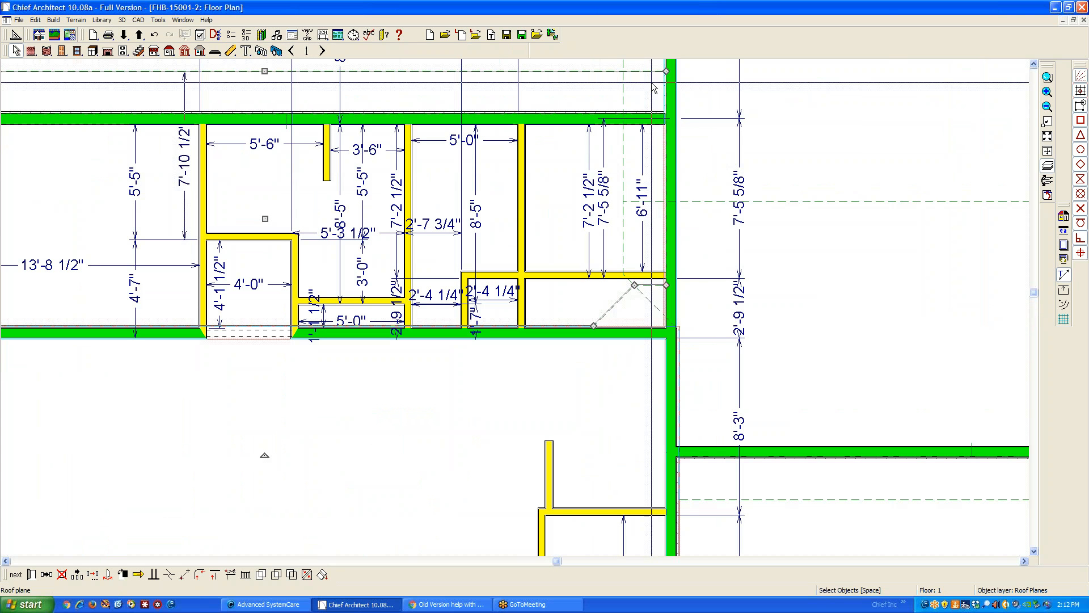
left_click_drag(673, 173, 664, 202)
left_click(663, 215)
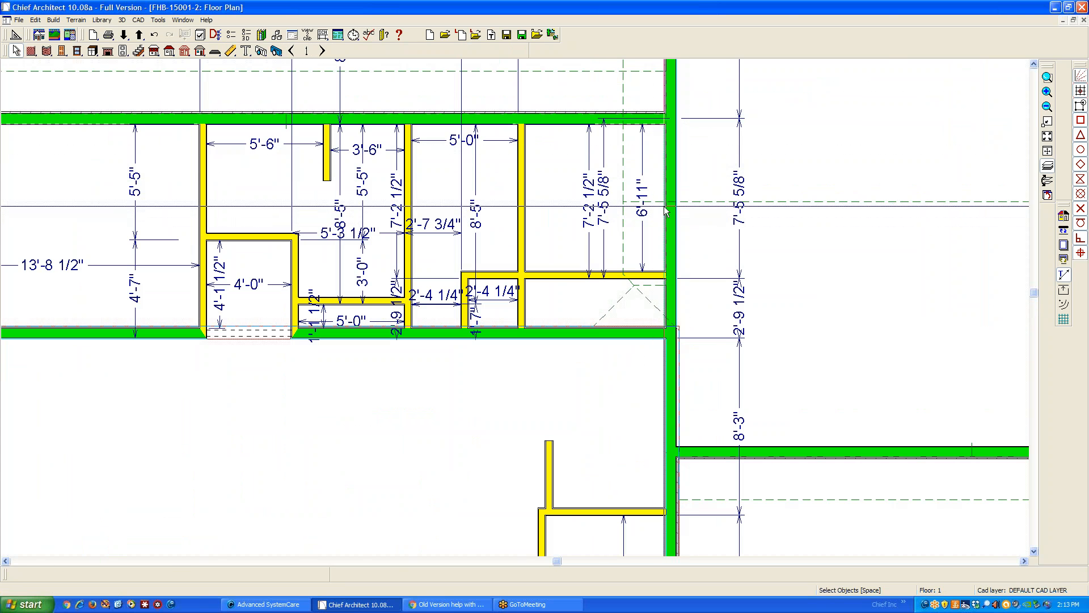
left_click(668, 227)
left_click(666, 229)
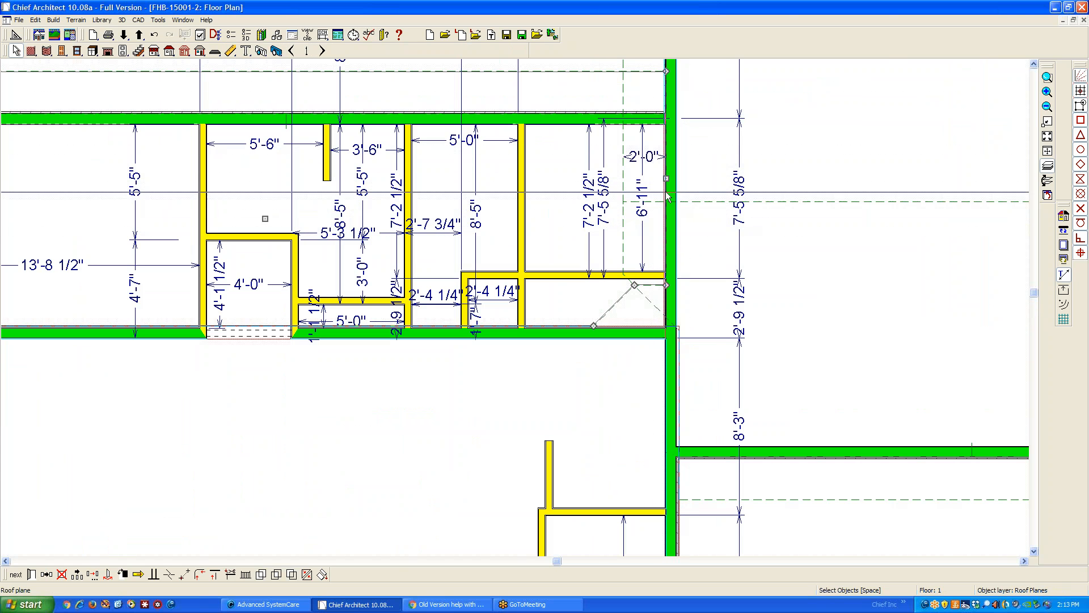
left_click_drag(666, 179, 654, 178)
left_click(749, 214)
Orbit the 3D overview to inspect the roof intersections and the open area between the main gable and left wing
key("ctrl+Tab")
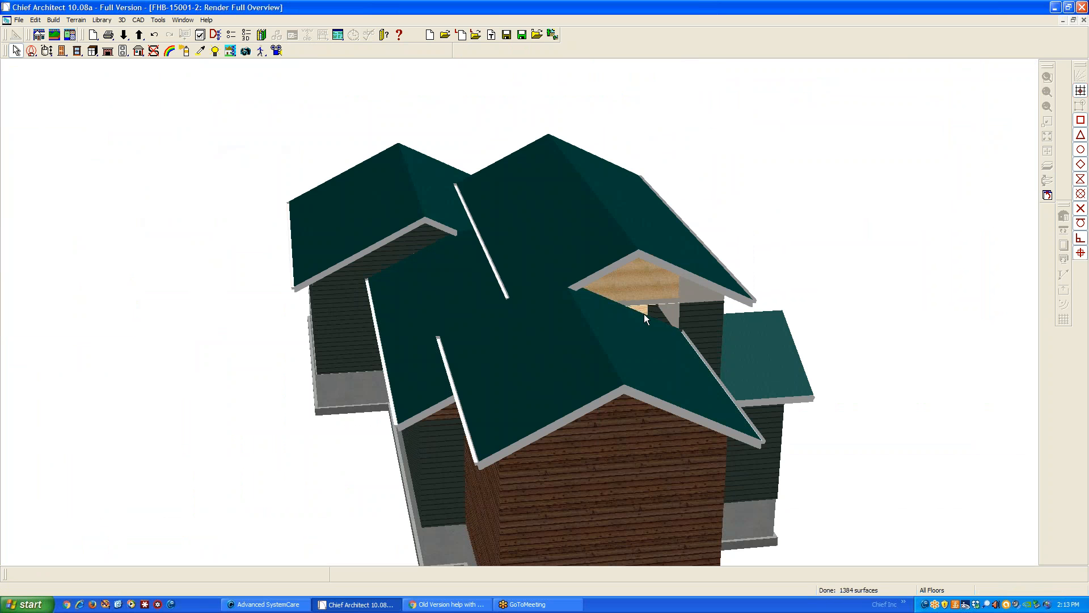
key("ctrl+Tab")
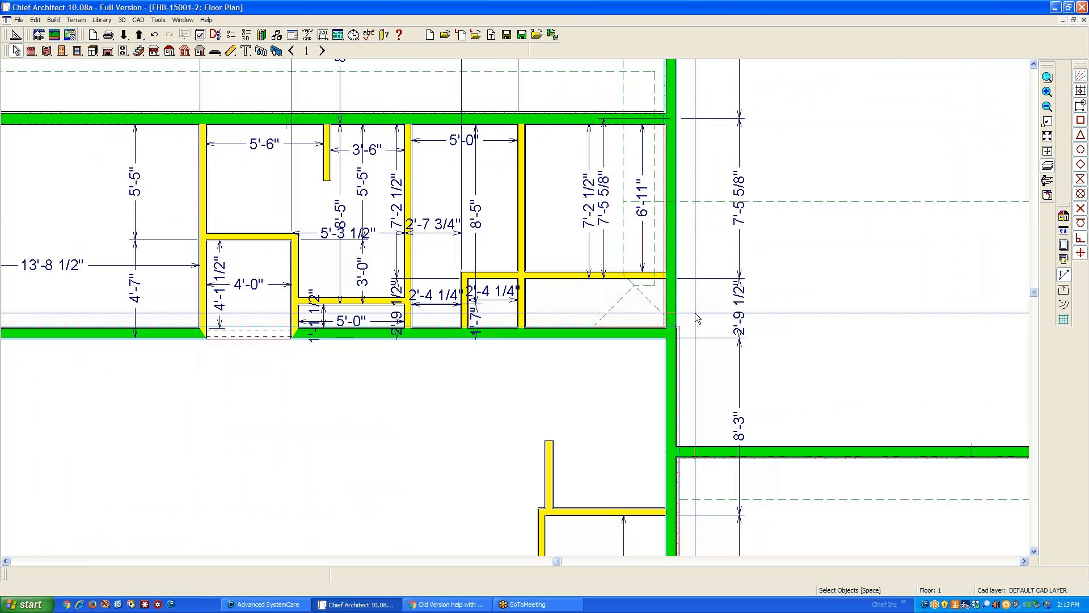
scroll(696, 316, "down", 3)
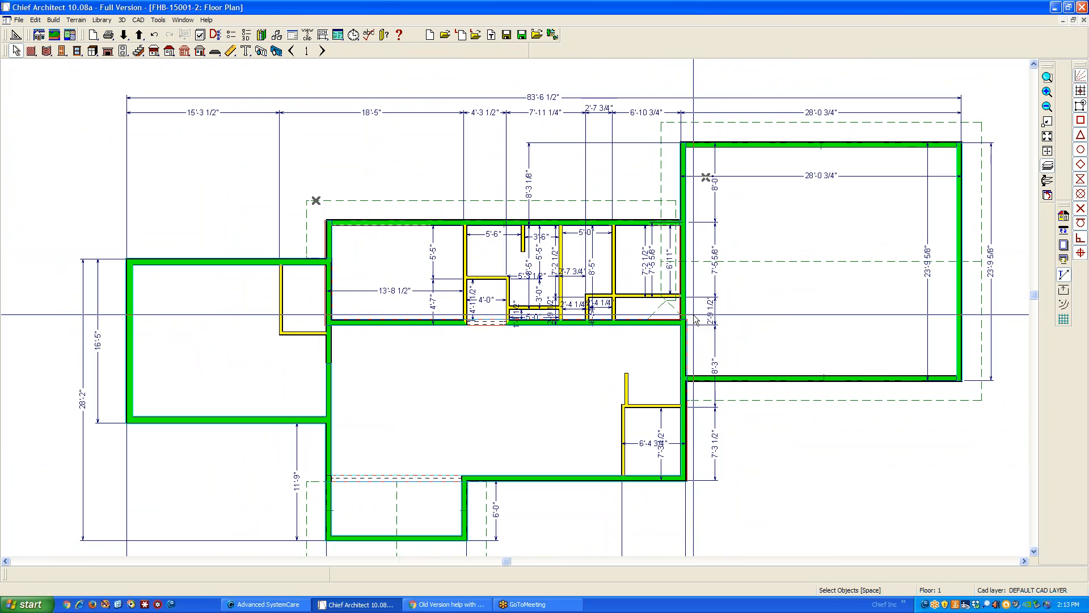
key("ctrl+Tab")
key("ctrl+Tab")
key("ctrl+Tab")
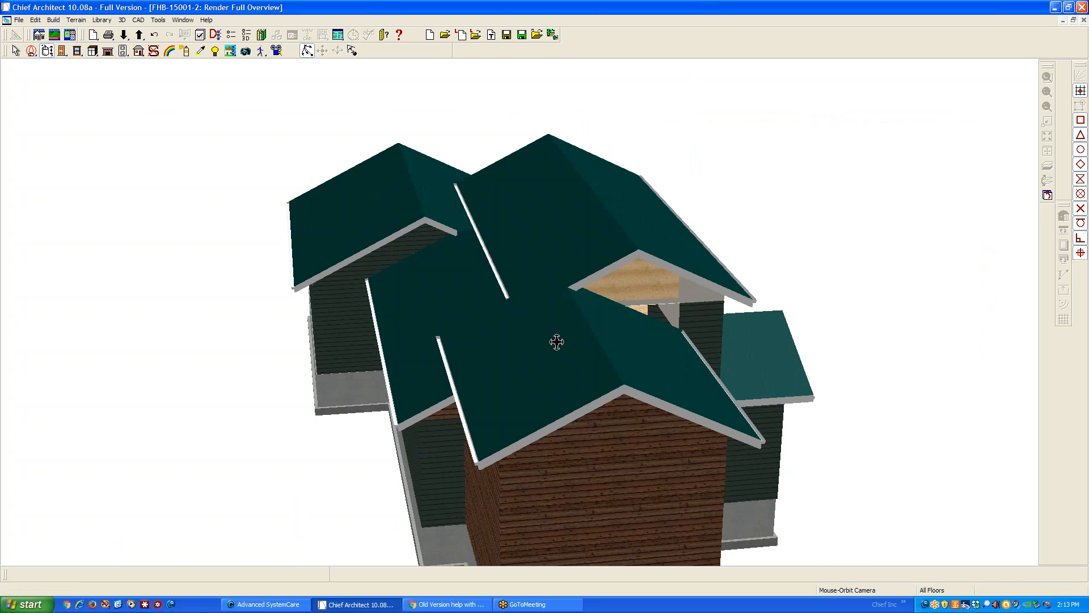
mouse_move(652, 363)
left_mouse_down()
mouse_move(195, 350)
mouse_move(244, 289)
mouse_move(226, 339)
mouse_move(204, 341)
mouse_move(617, 357)
mouse_move(719, 343)
mouse_move(683, 318)
mouse_move(644, 369)
left_mouse_up()
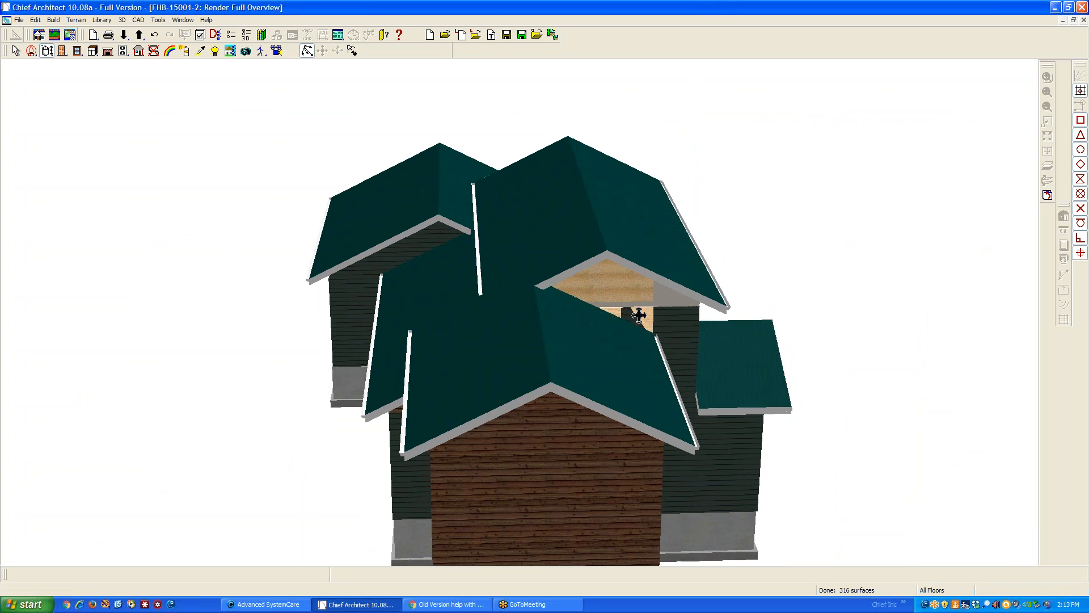
scroll(617, 291, "up", 3)
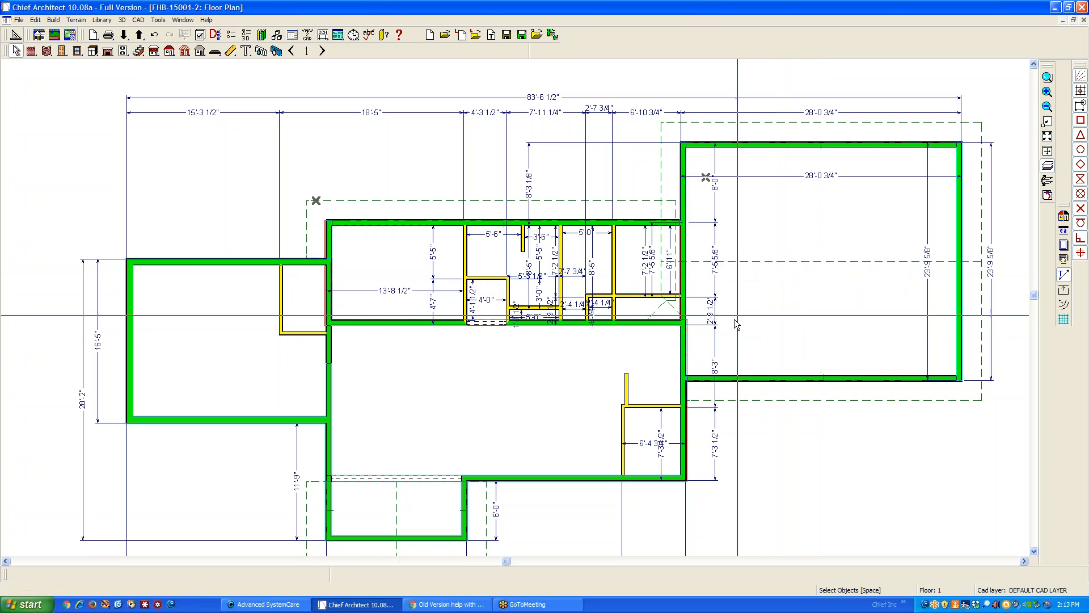
Try to move the inner valley corner of the right wing's roof plane beside the main block's rear corner
scroll(678, 311, "up", 1)
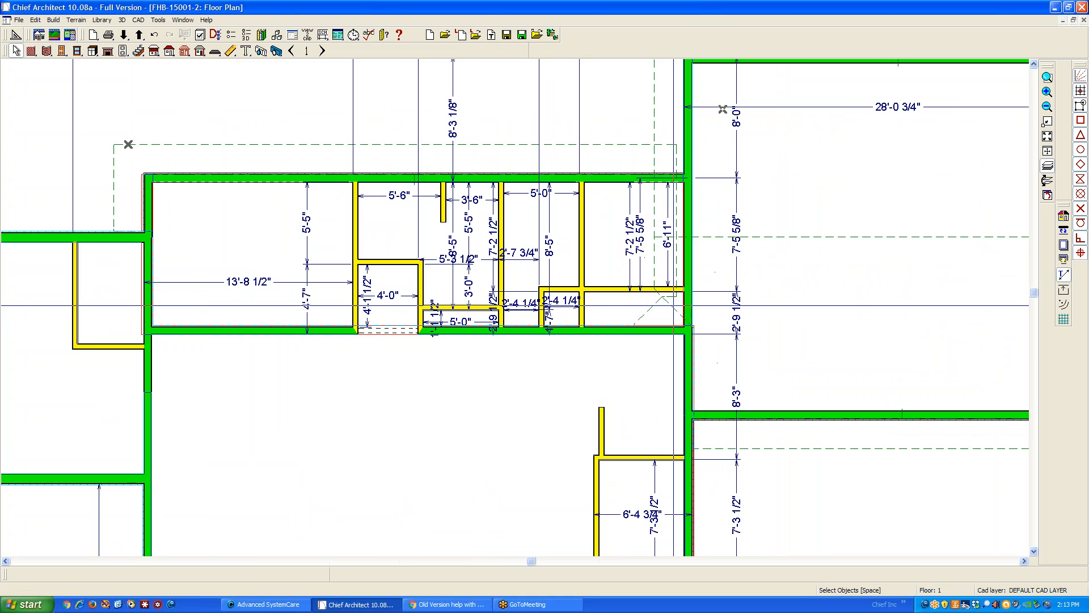
left_click(678, 311)
scroll(692, 322, "up", 2)
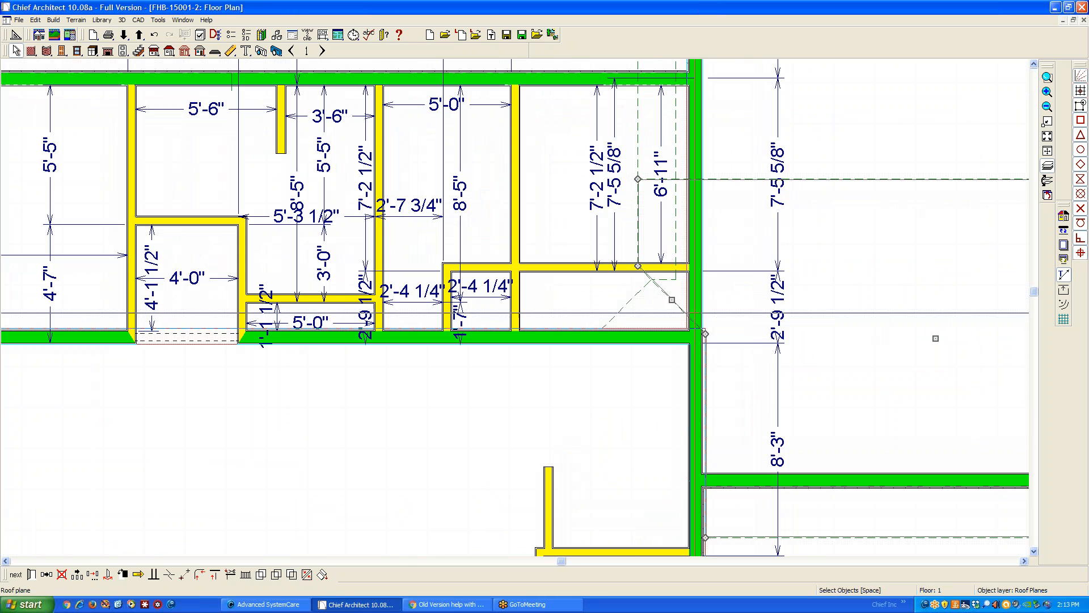
scroll(706, 330, "up", 1)
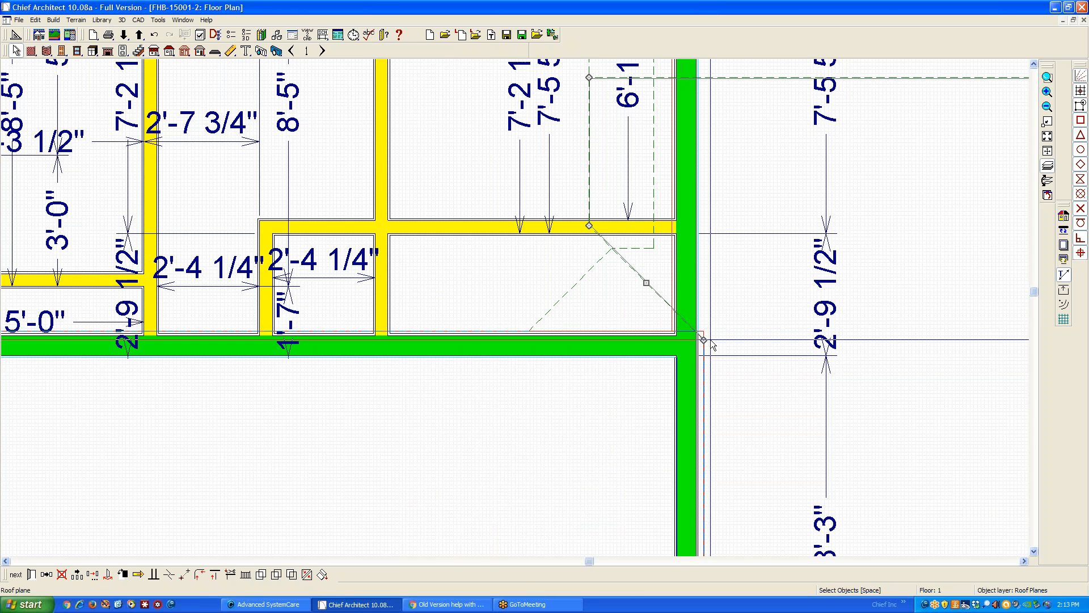
scroll(706, 339, "down", 1)
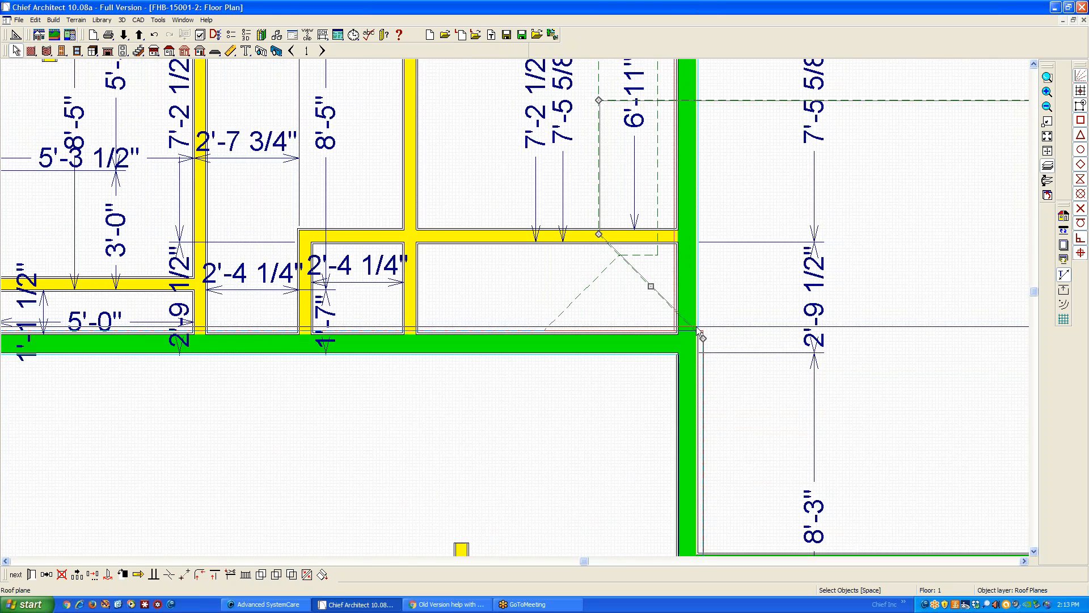
left_click_drag(700, 334, 698, 353)
key("Escape")
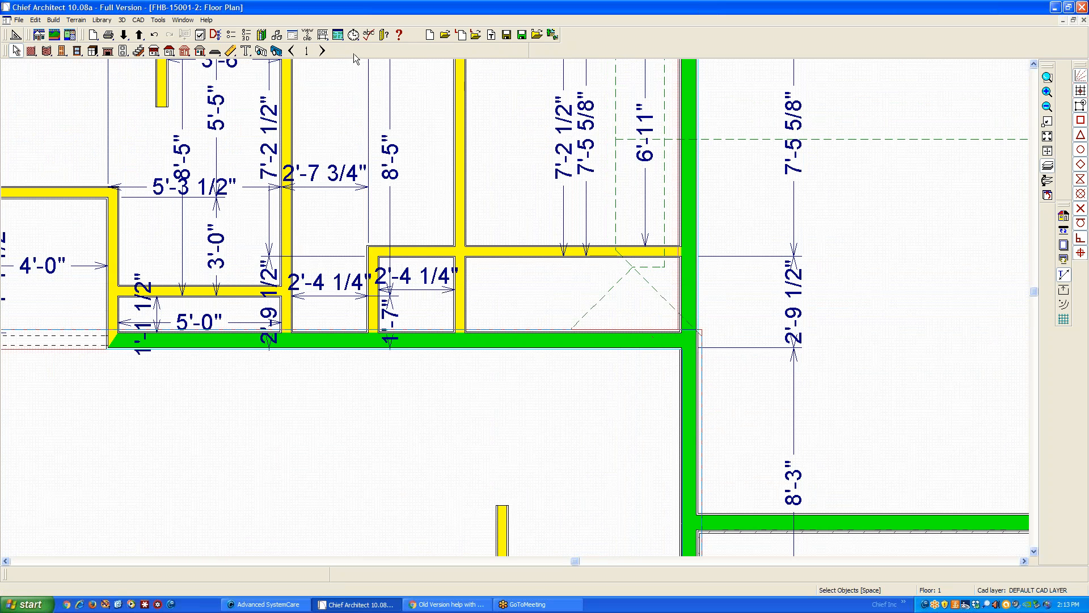
On floor 2, break the small triangular roof plane's sloping edge near the right wing's wall and pull its corner inside that wall
left_click(321, 51)
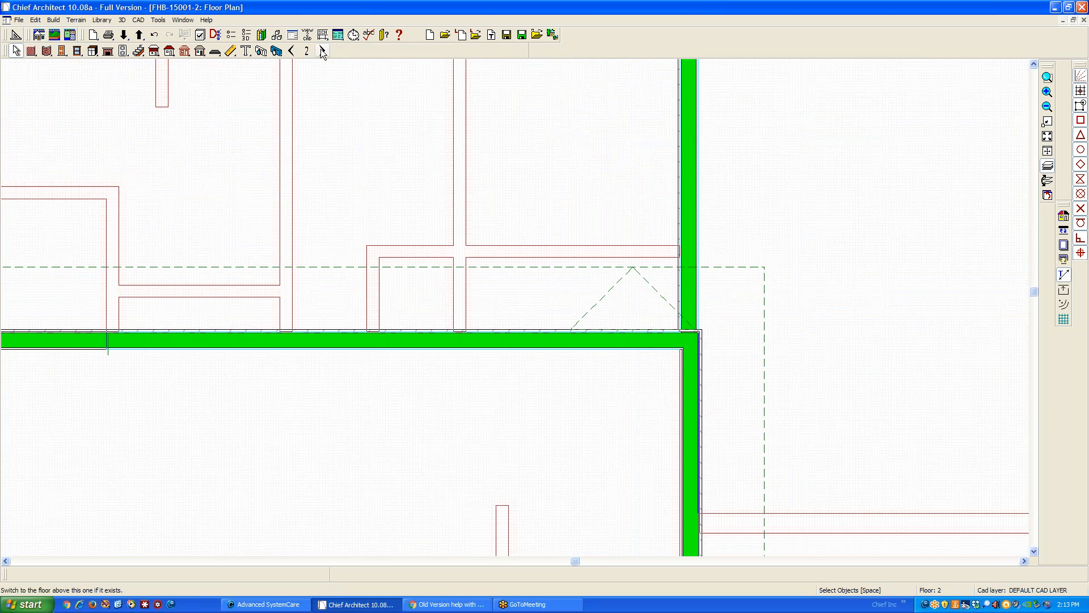
left_click(691, 329)
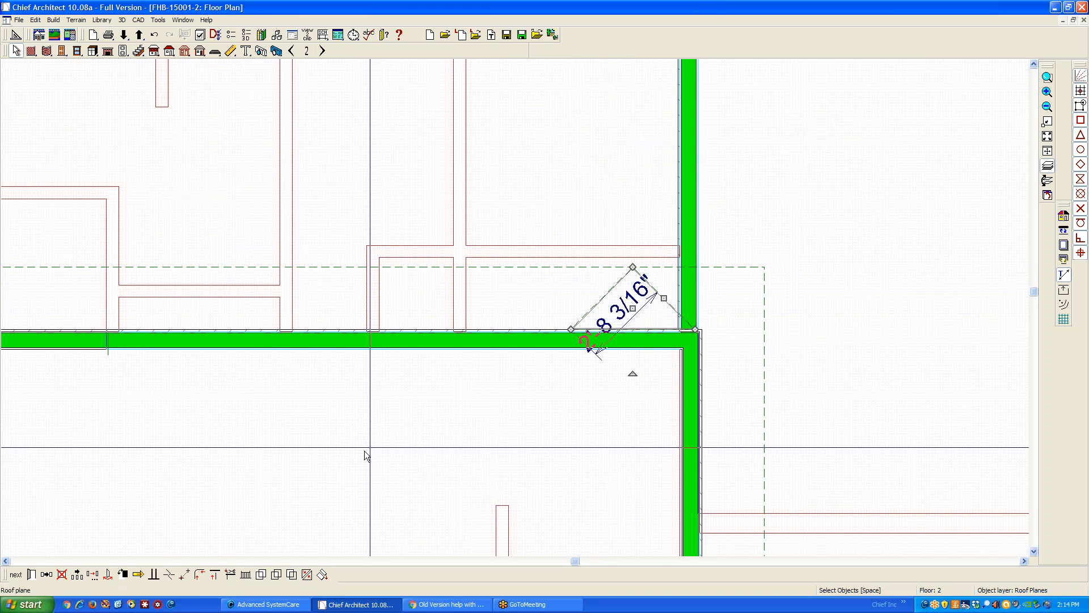
left_click(169, 575)
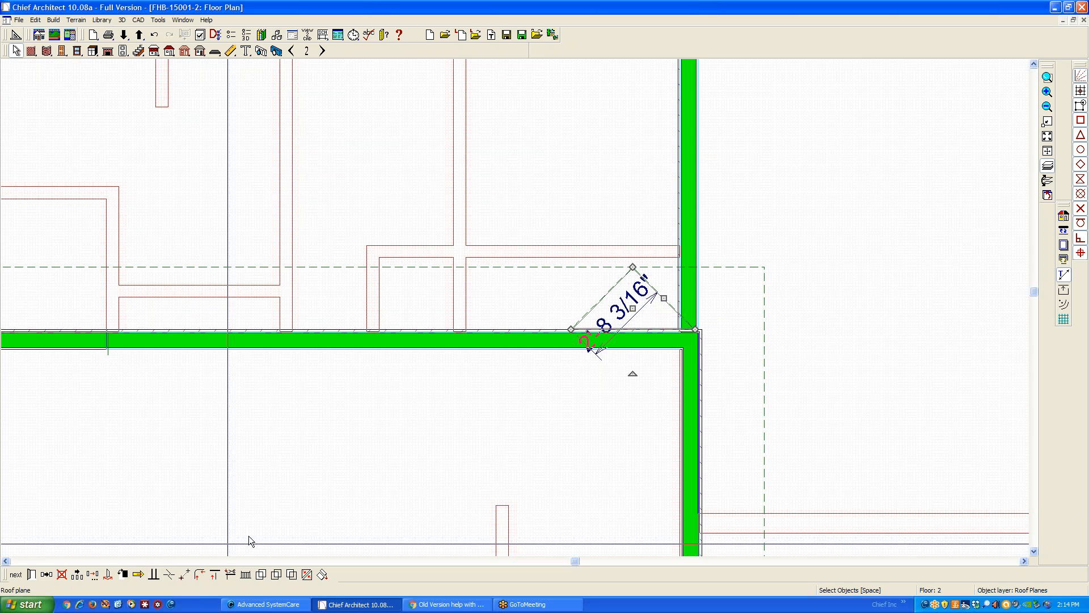
left_click(676, 310)
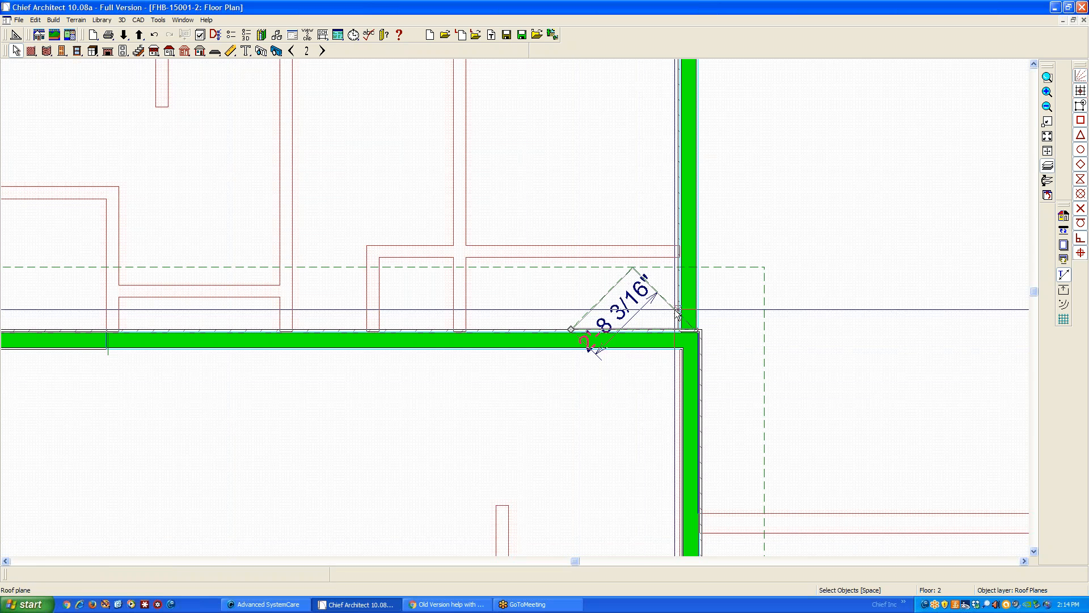
left_click_drag(694, 329, 675, 328)
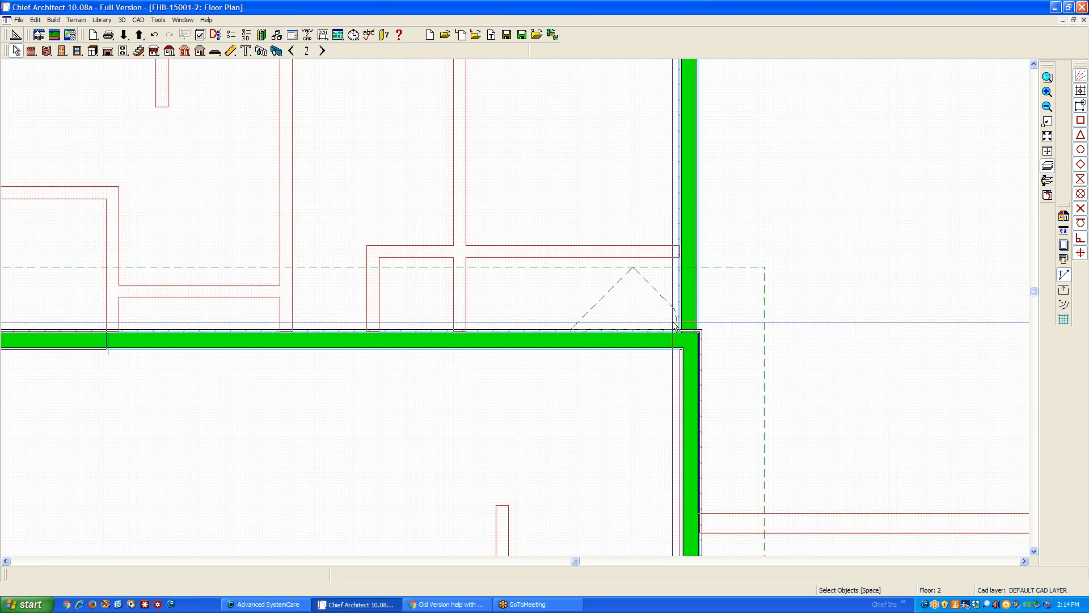
Make the triangular roof plane's new short edge parallel to the right wing's wall
left_click(675, 323)
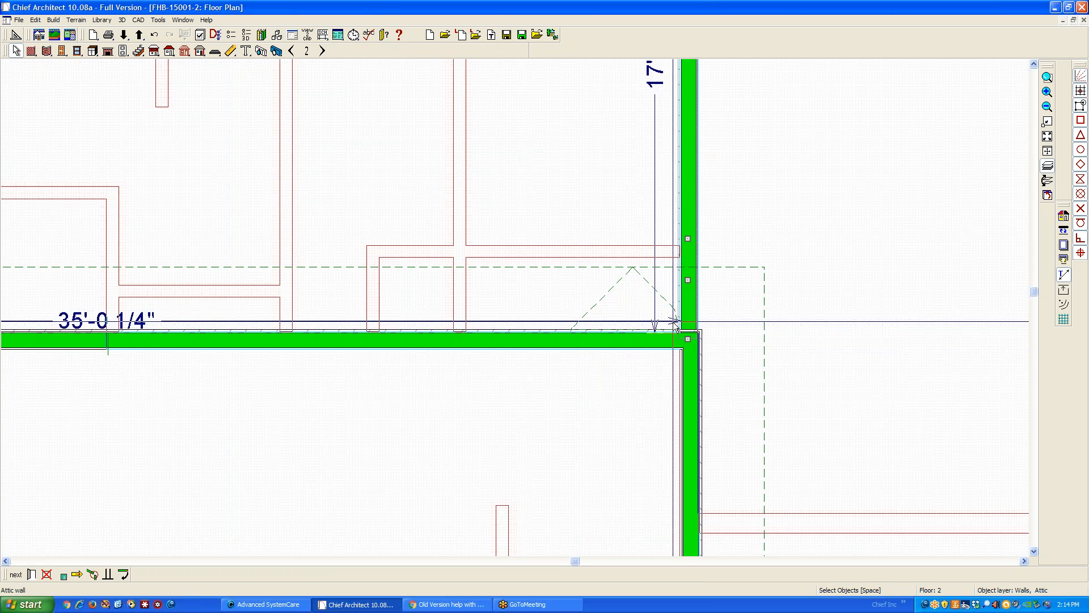
left_click(675, 323)
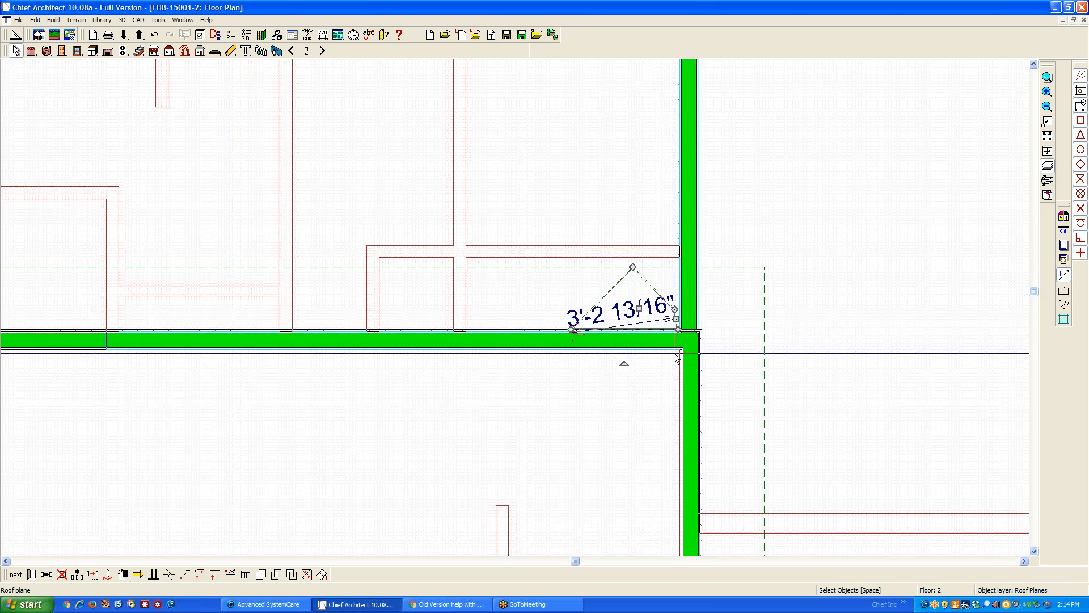
left_click(155, 573)
left_click(681, 310)
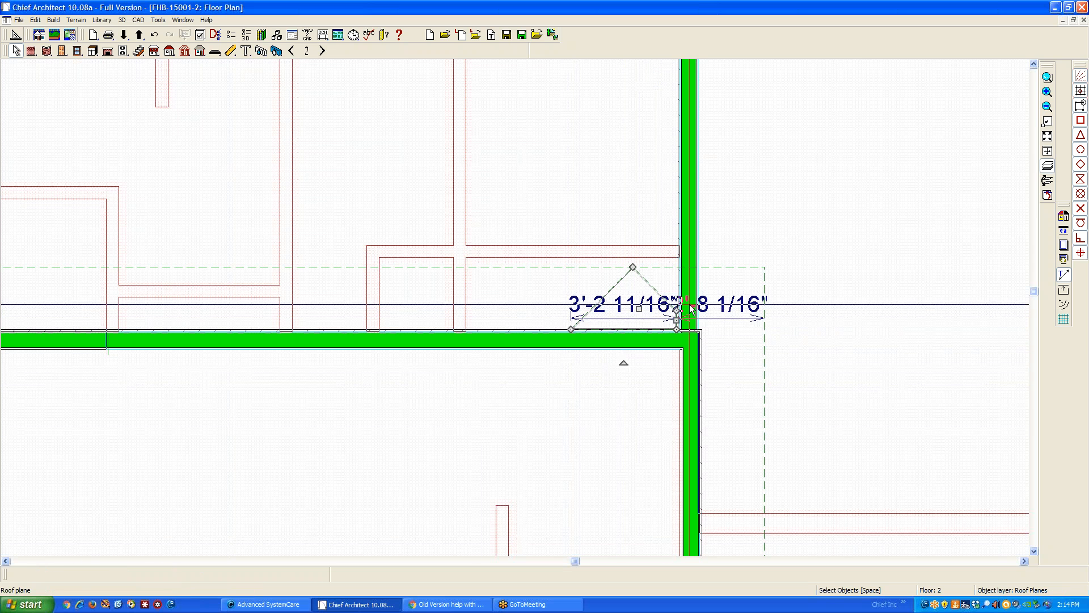
left_click(748, 331)
Close the 3D overview and cut a cross section through the left wing, looking toward the main block
key("ctrl+Tab")
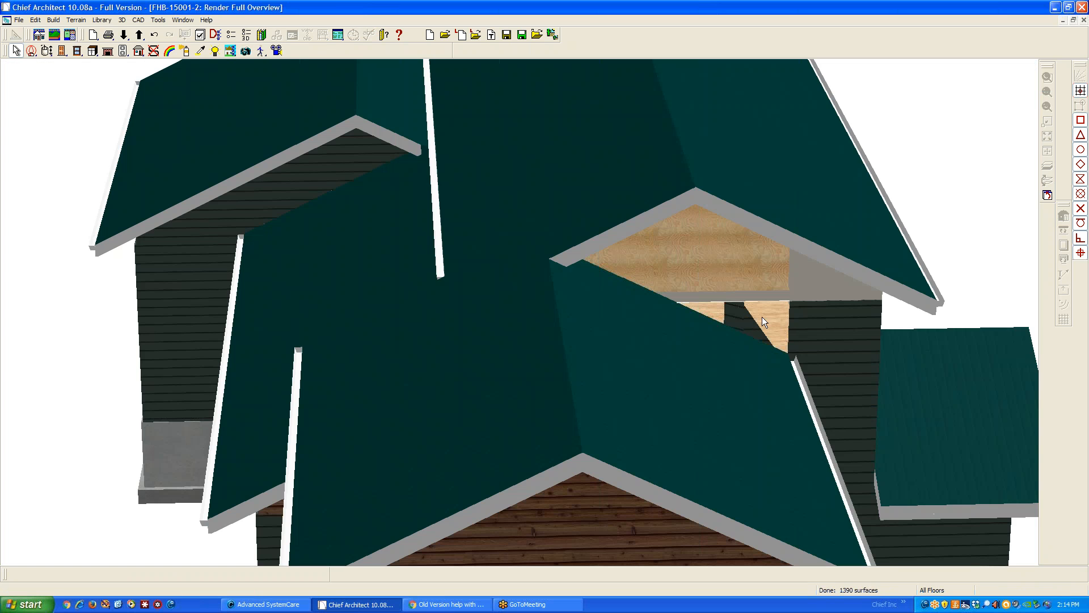
left_click(1084, 20)
scroll(933, 221, "down", 4)
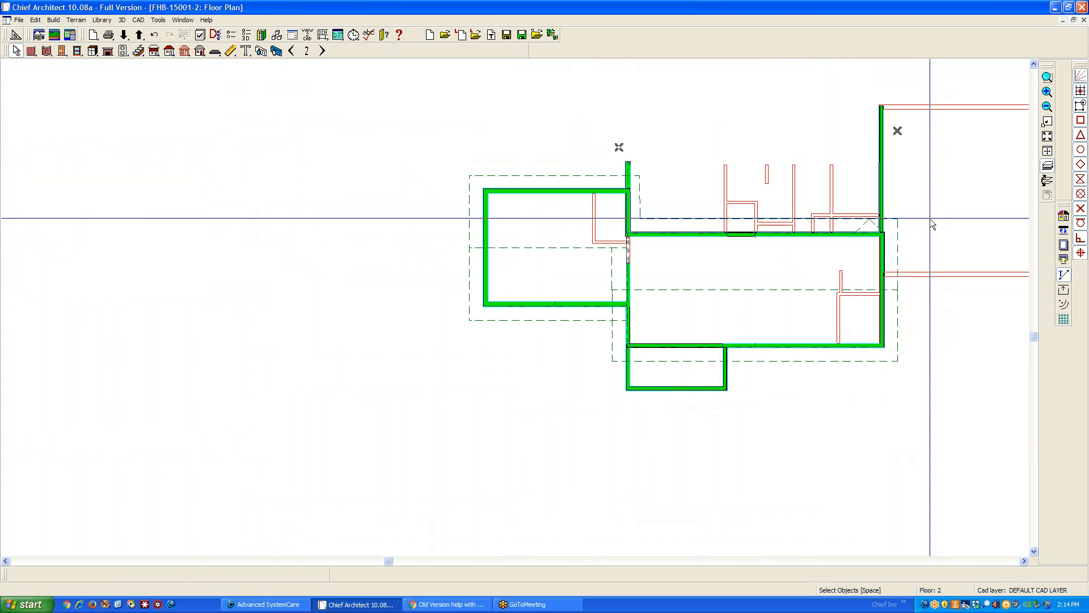
scroll(593, 332, "up", 1)
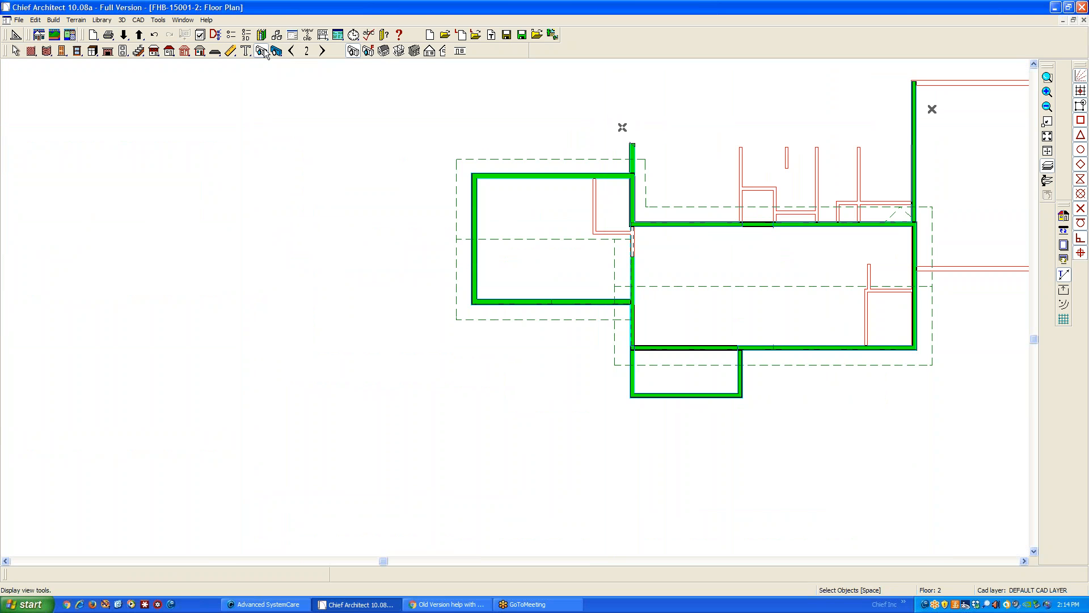
left_click(441, 51)
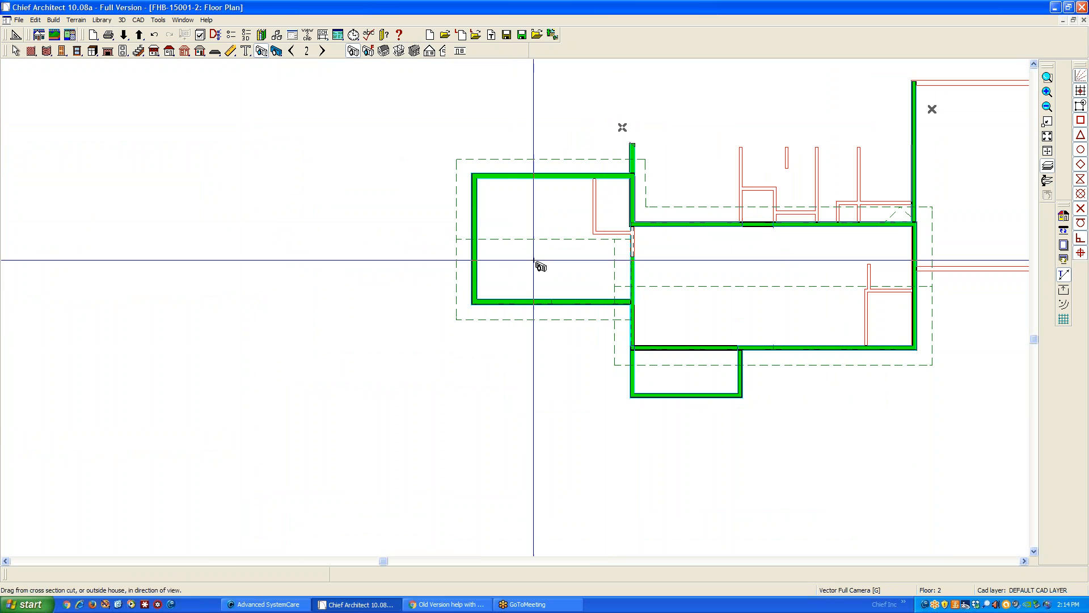
left_click_drag(650, 265, 555, 265)
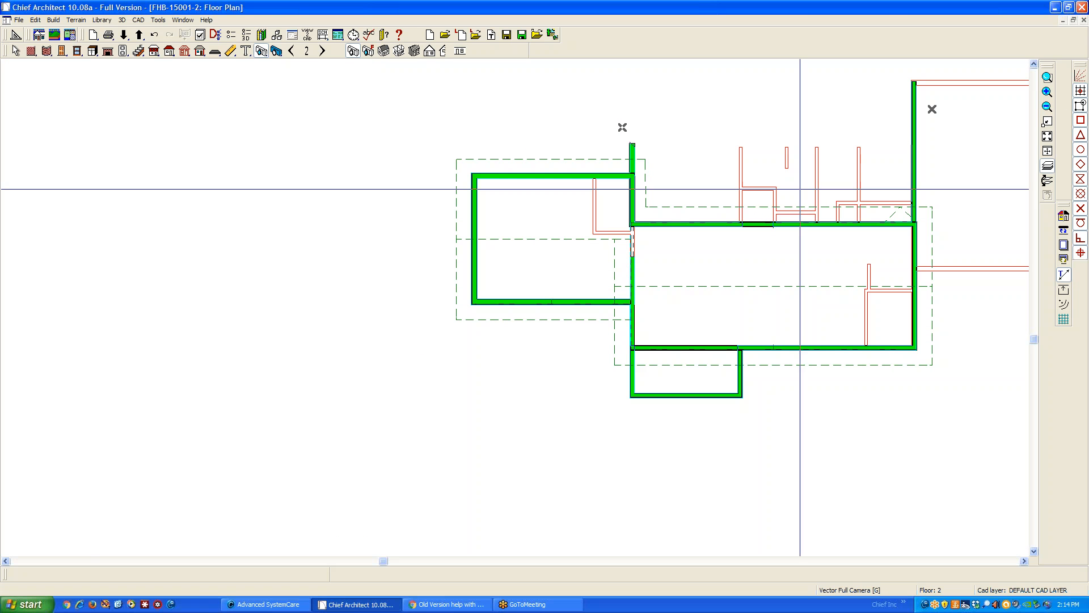
left_click(429, 51)
left_click_drag(551, 265, 654, 268)
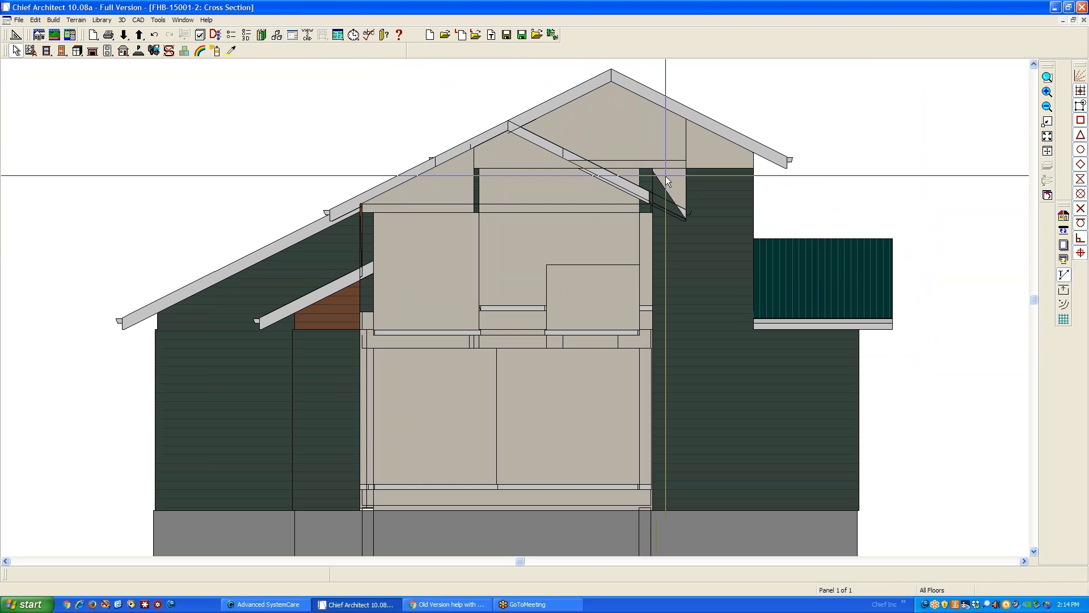
Reshape the upper-floor wall below the main gable, raising its sloping lower corner level with the top edge to fill the triangular gap
scroll(666, 176, "up", 3)
left_click(672, 201)
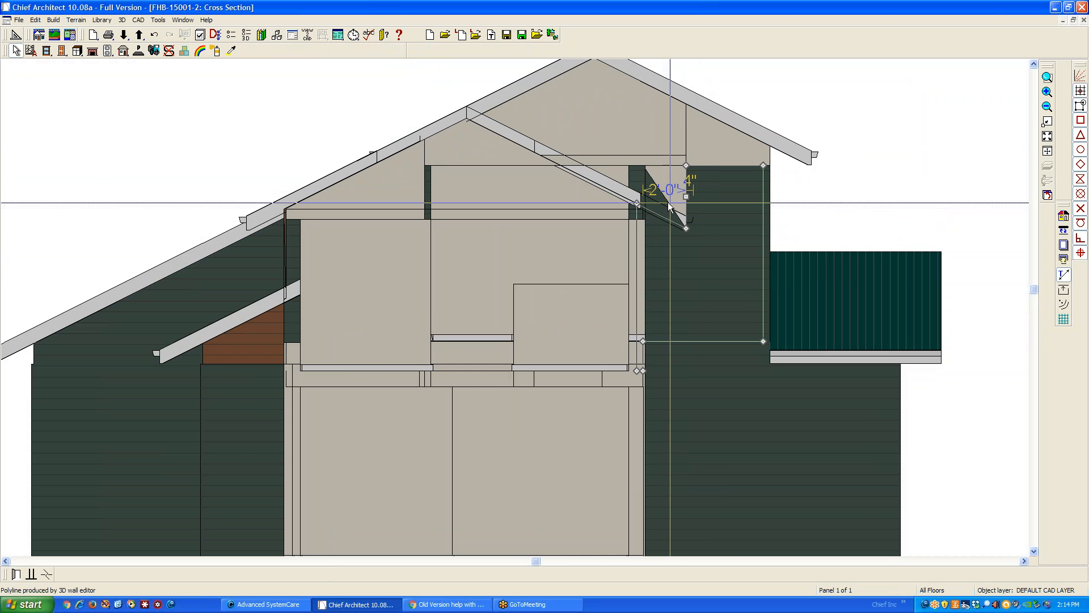
scroll(672, 182, "up", 1)
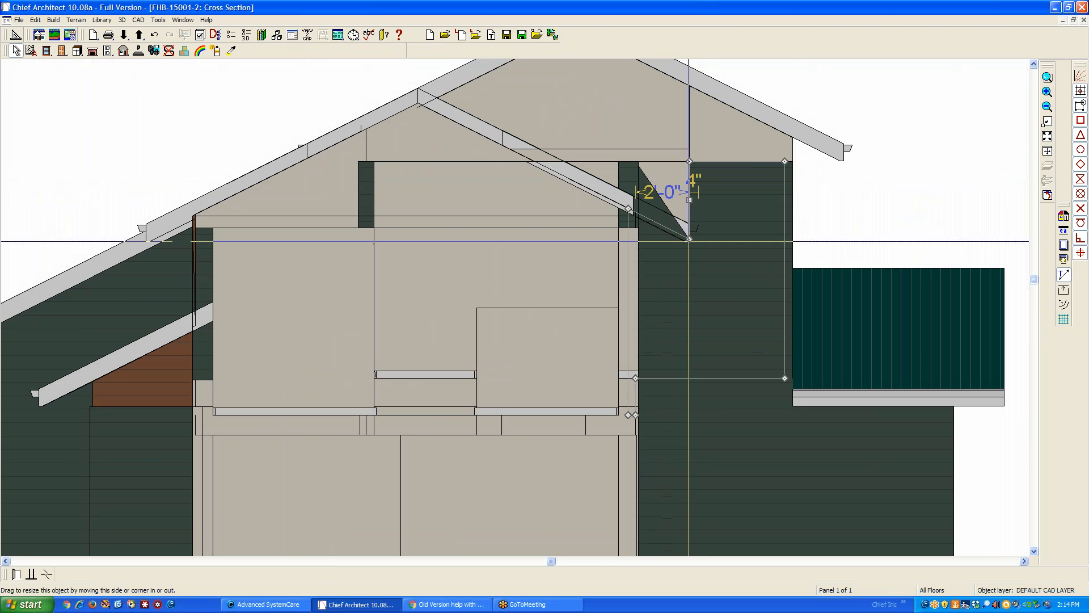
left_click(690, 241)
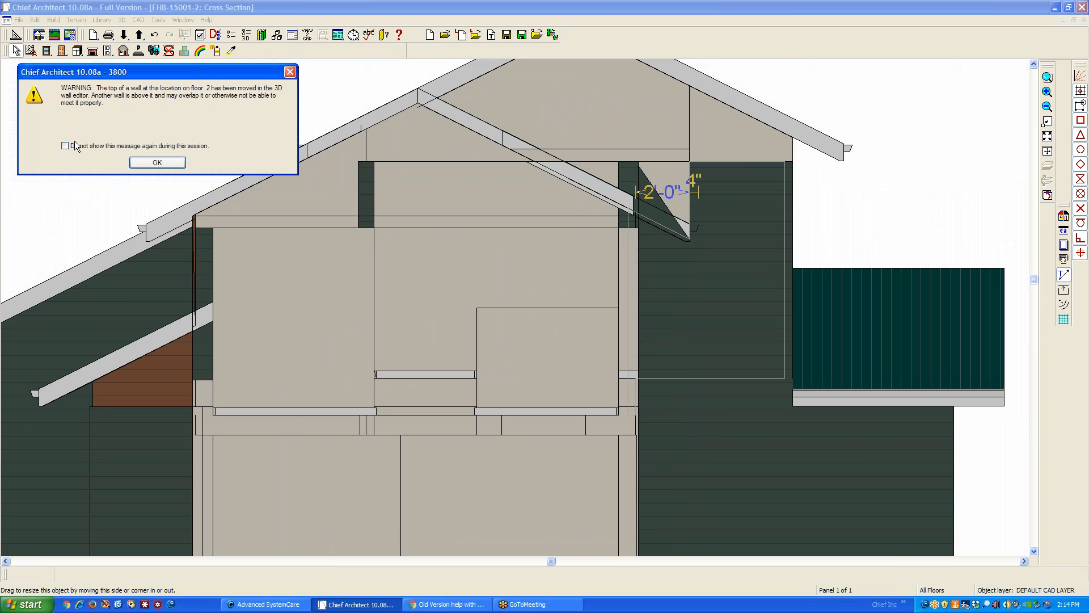
left_click(156, 163)
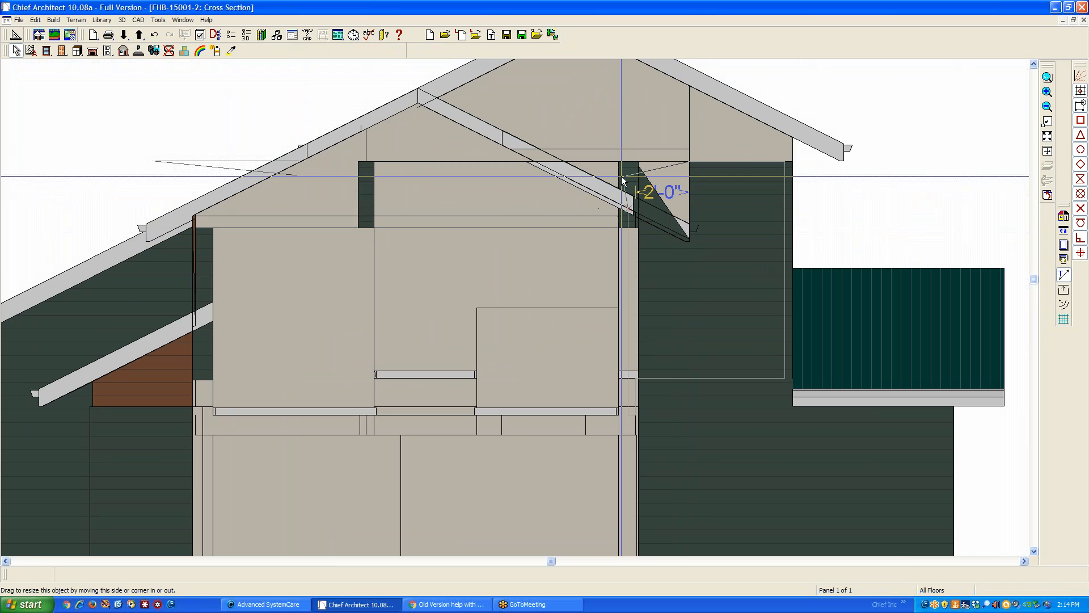
mouse_move(623, 161)
left_mouse_down()
mouse_move(669, 160)
mouse_move(630, 158)
left_mouse_up()
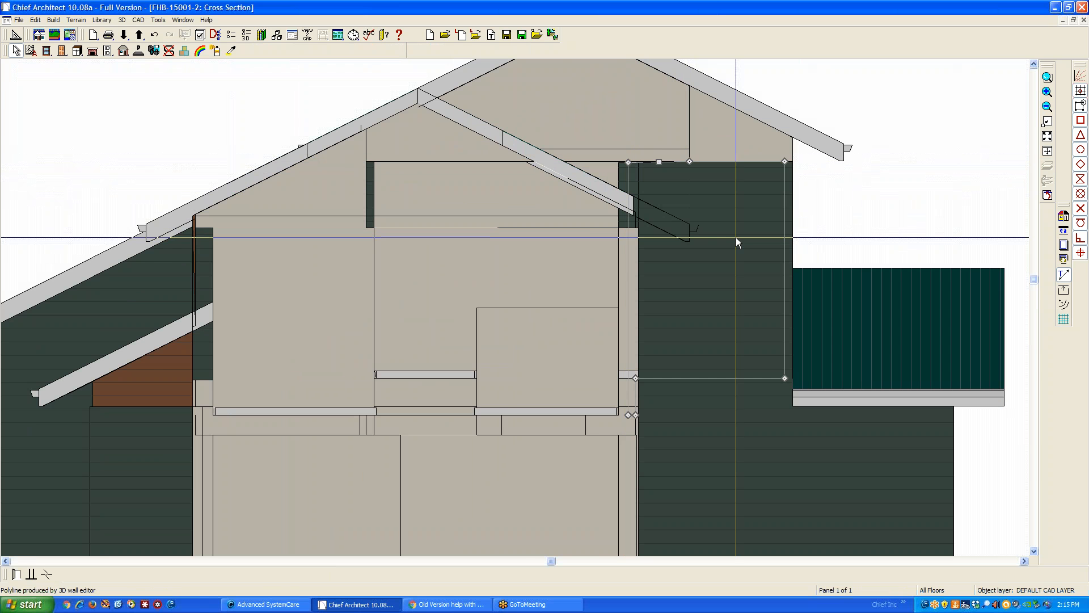
Examine the wall height settings of the attic wall pieces under the main gable in the cross section
scroll(721, 227, "down", 3)
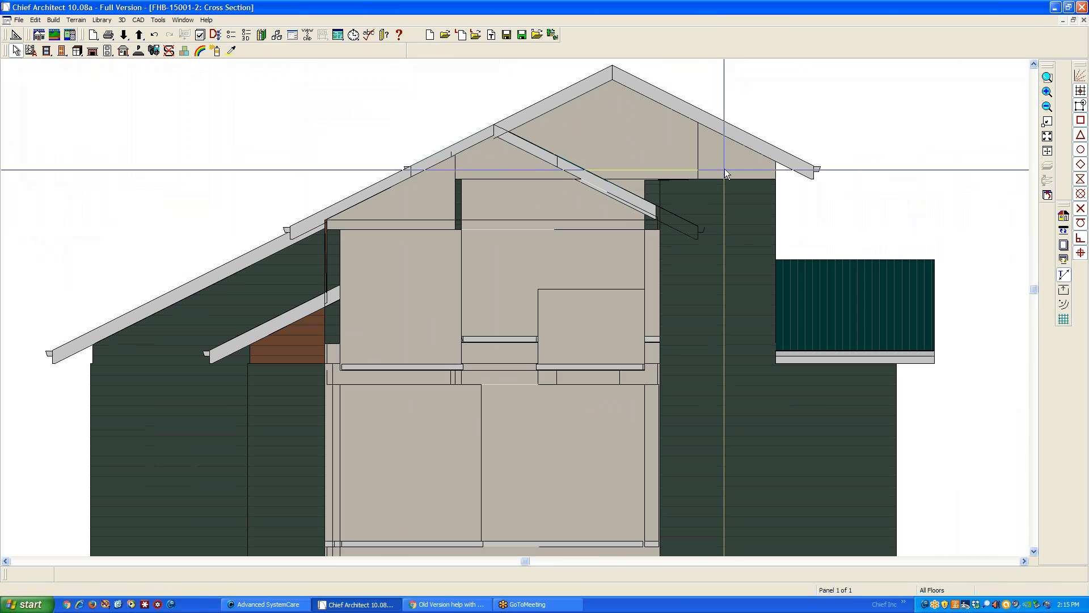
left_click(728, 155)
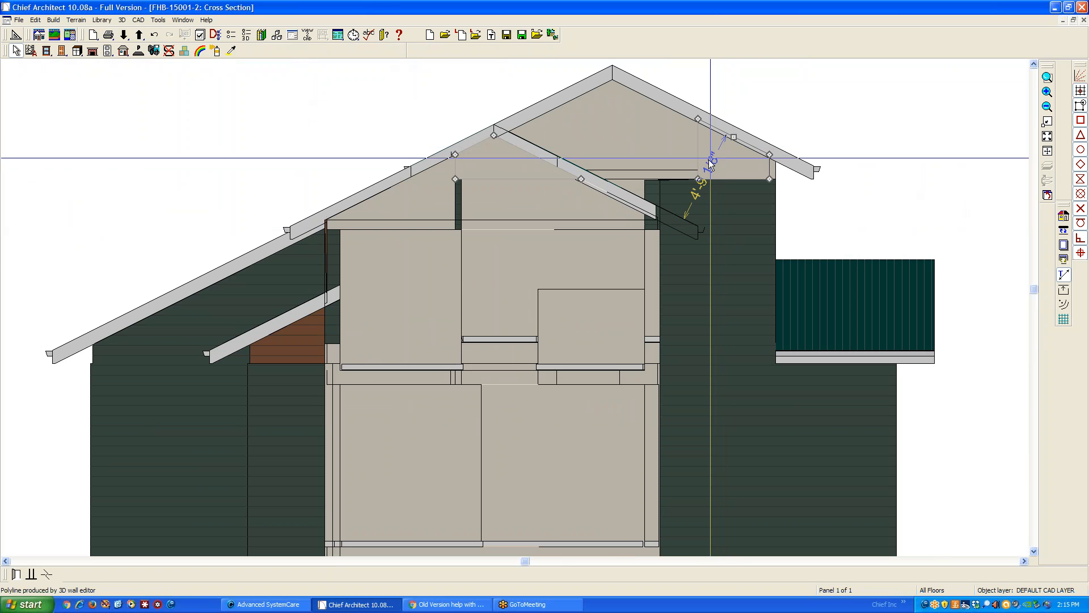
left_click(18, 574)
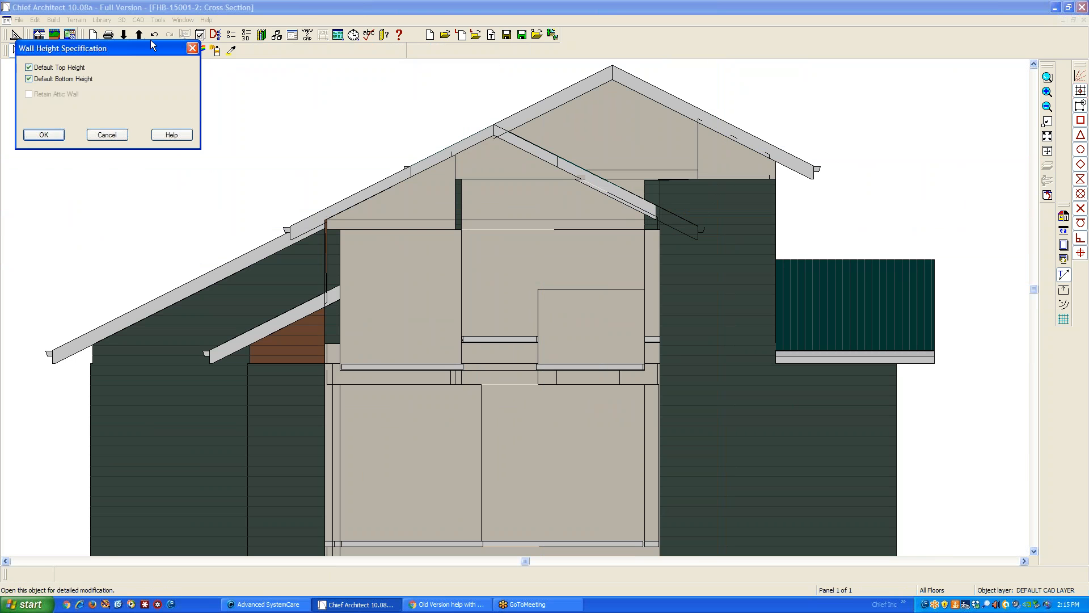
left_click(107, 136)
double_click(733, 163)
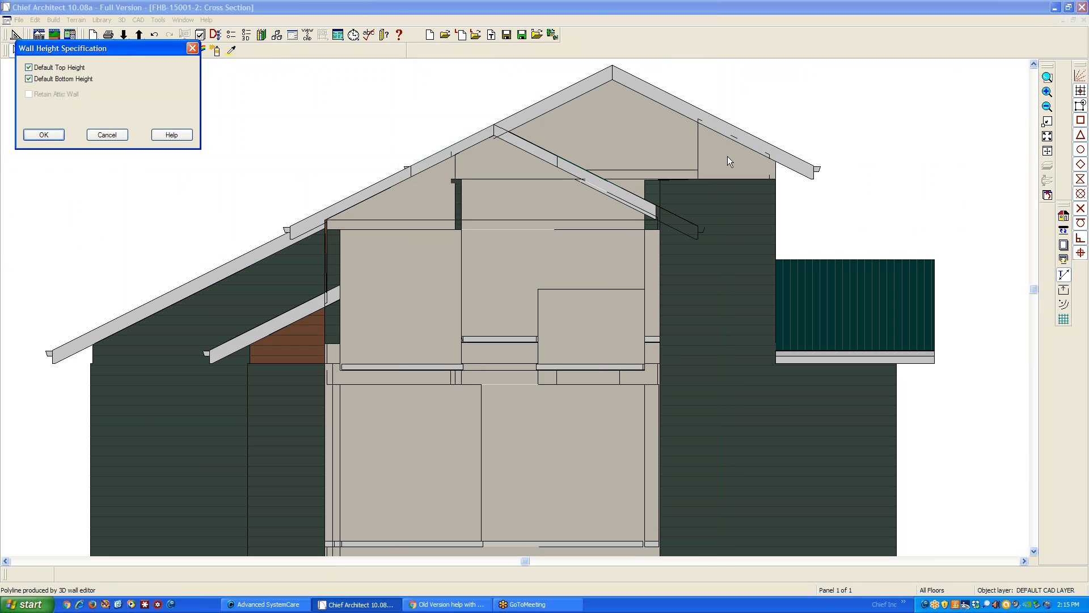
left_click(105, 135)
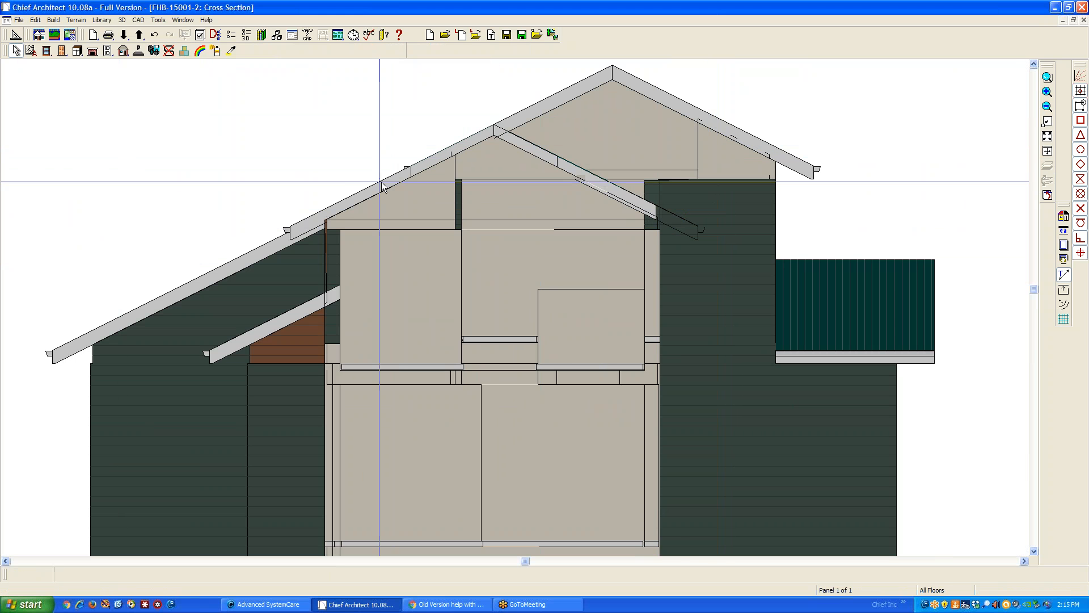
double_click(709, 163)
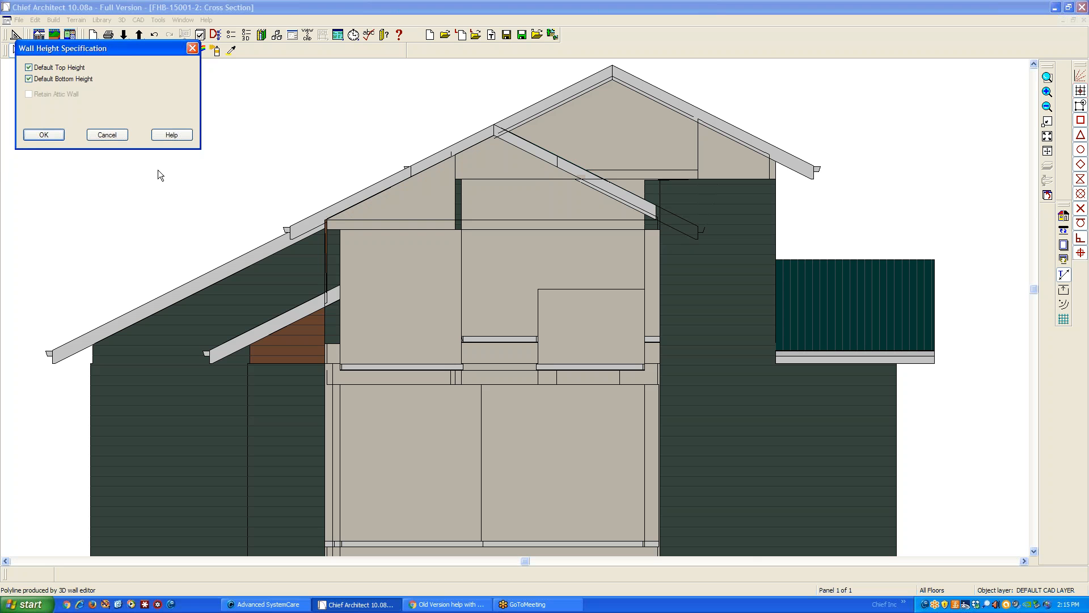
left_click(44, 135)
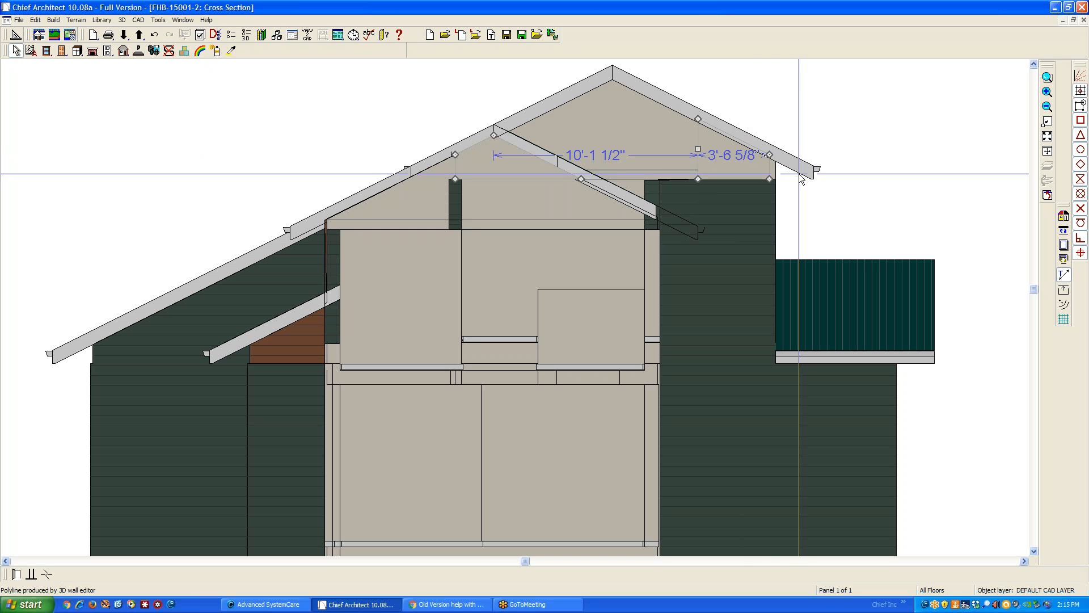
Return to the floor plan and go up to the attic level, floor 3, ready to select objects
key("ctrl+Tab")
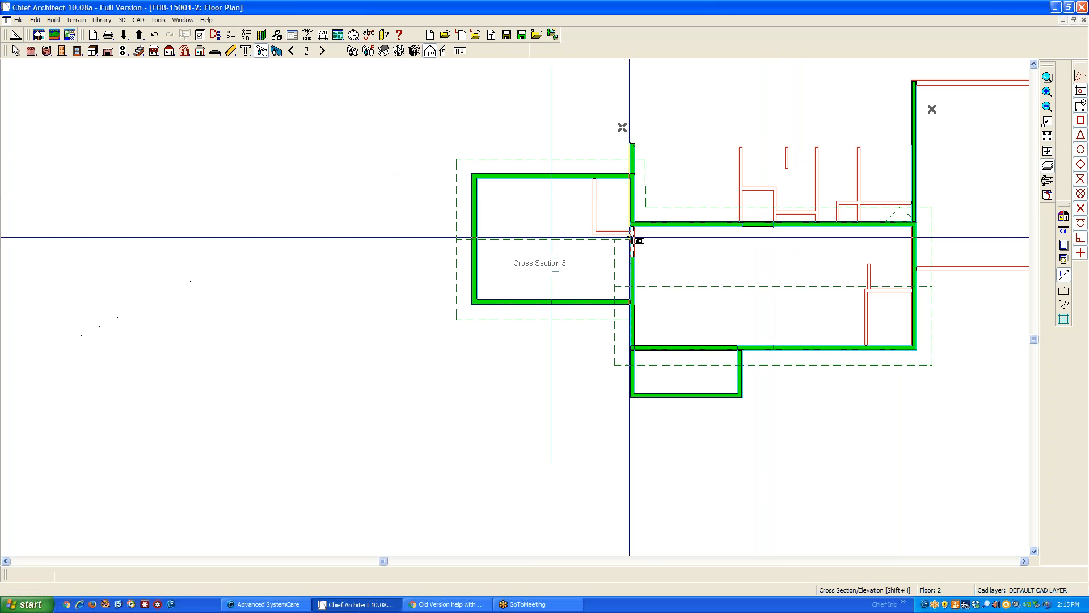
key("ctrl+Tab")
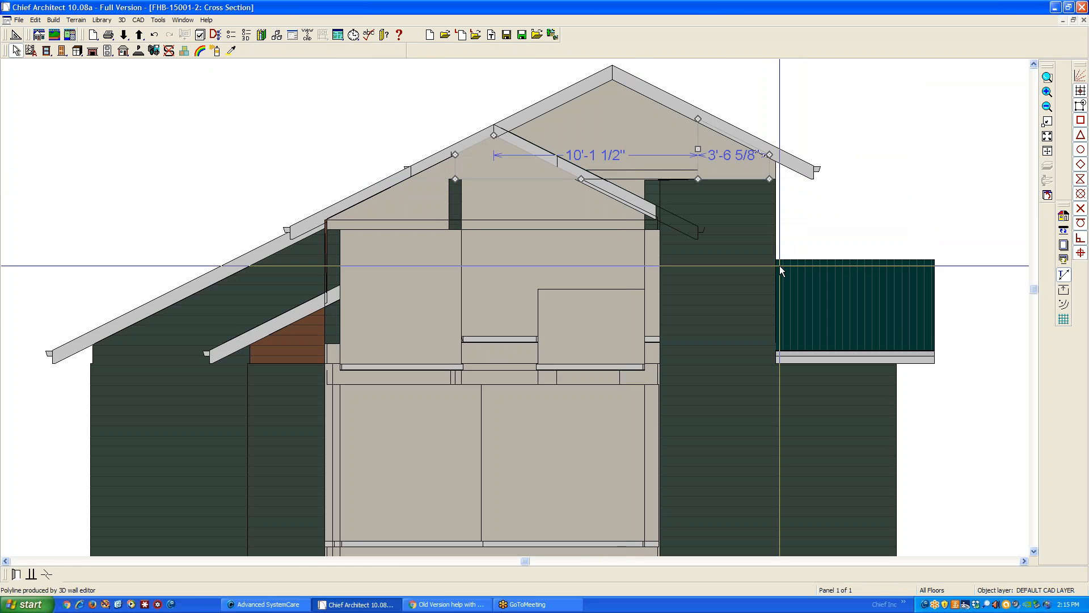
key("ctrl+Tab")
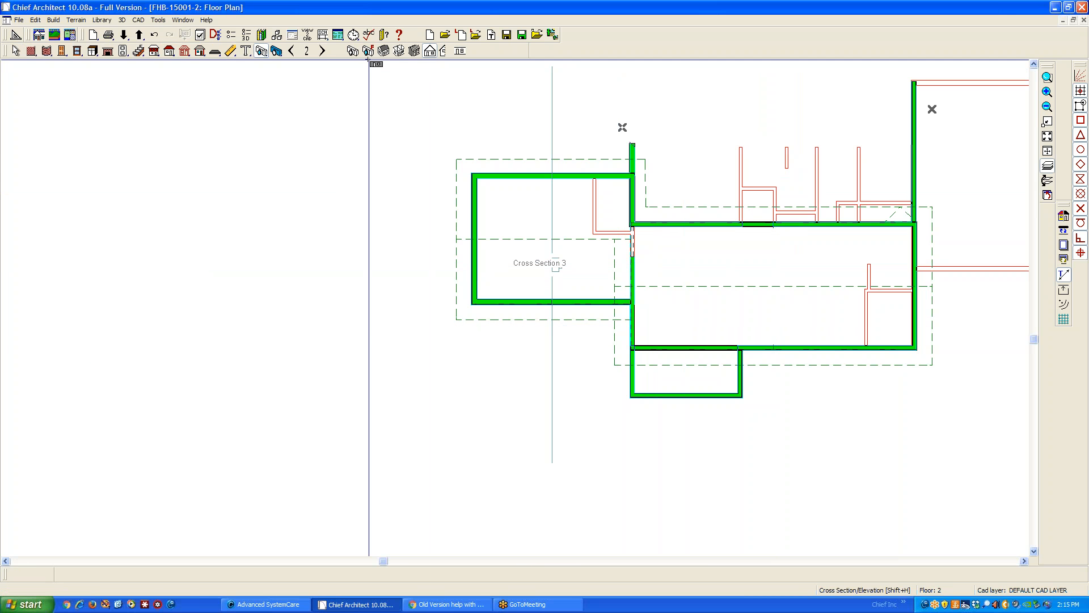
left_click(322, 52)
key("space")
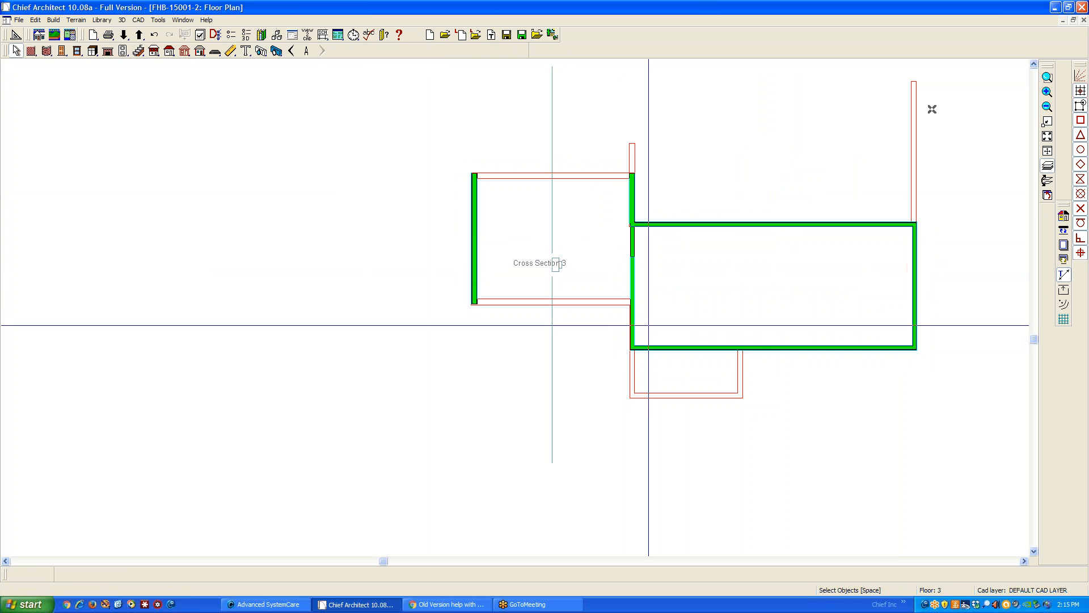
Change the wall type of the attic wall between the left wing and the main block to Siding-6
left_click(636, 298)
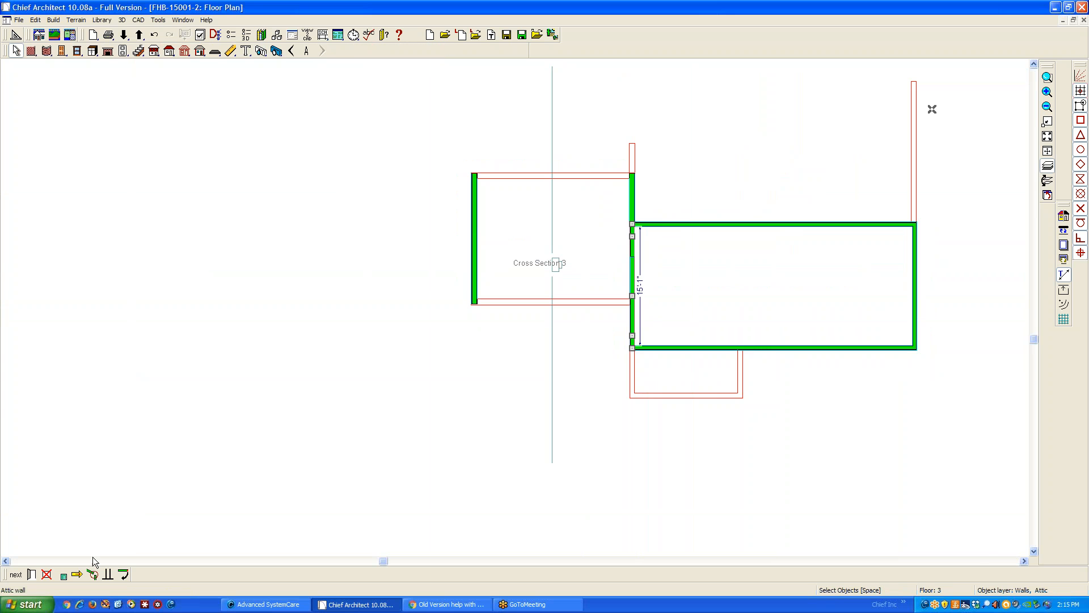
left_click(32, 575)
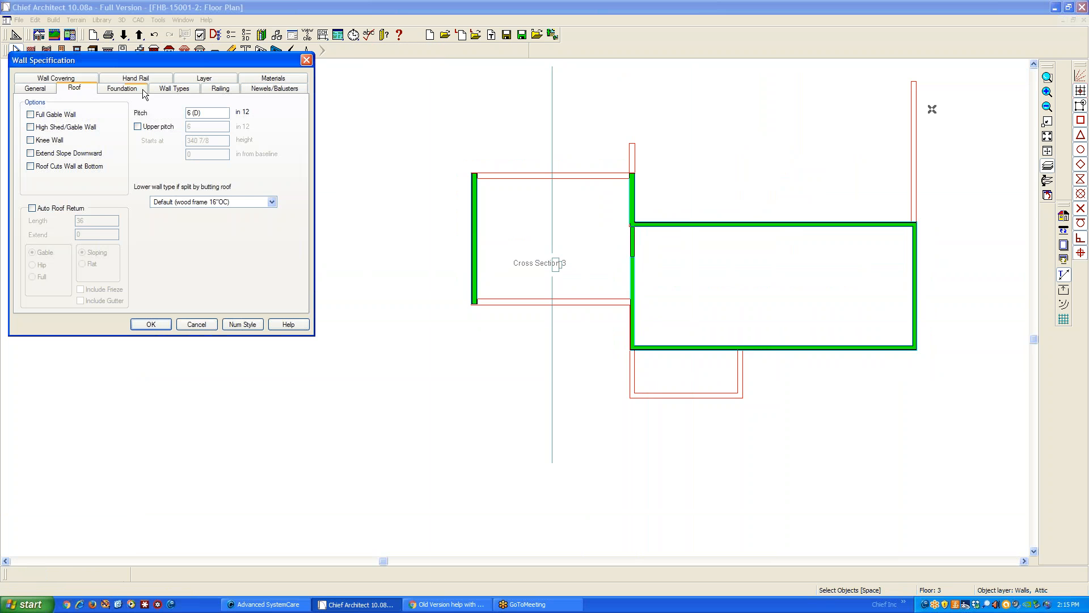
left_click_drag(163, 61, 333, 222)
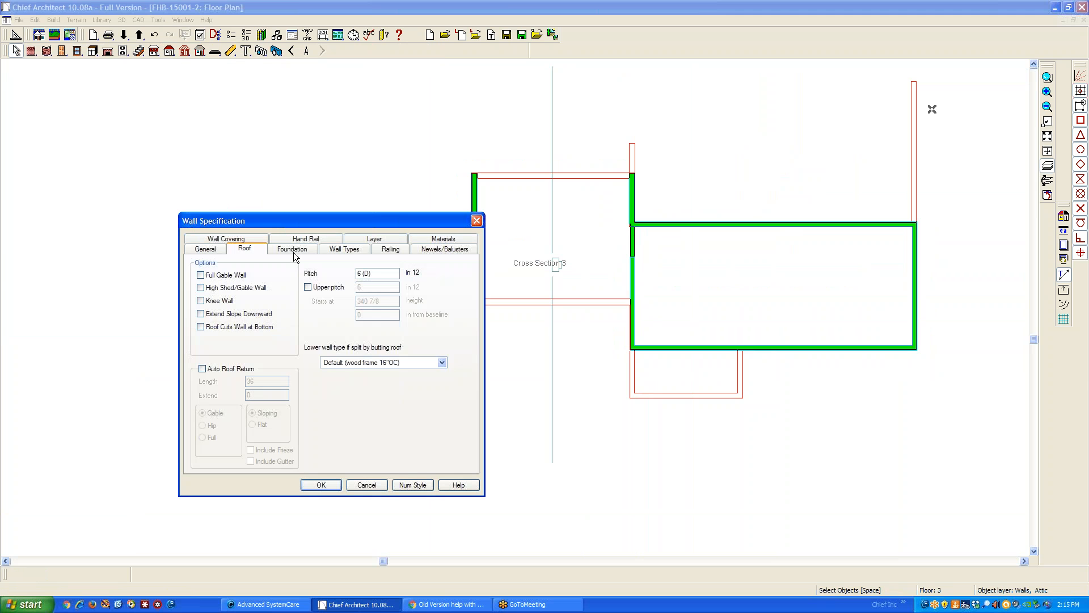
left_click(348, 248)
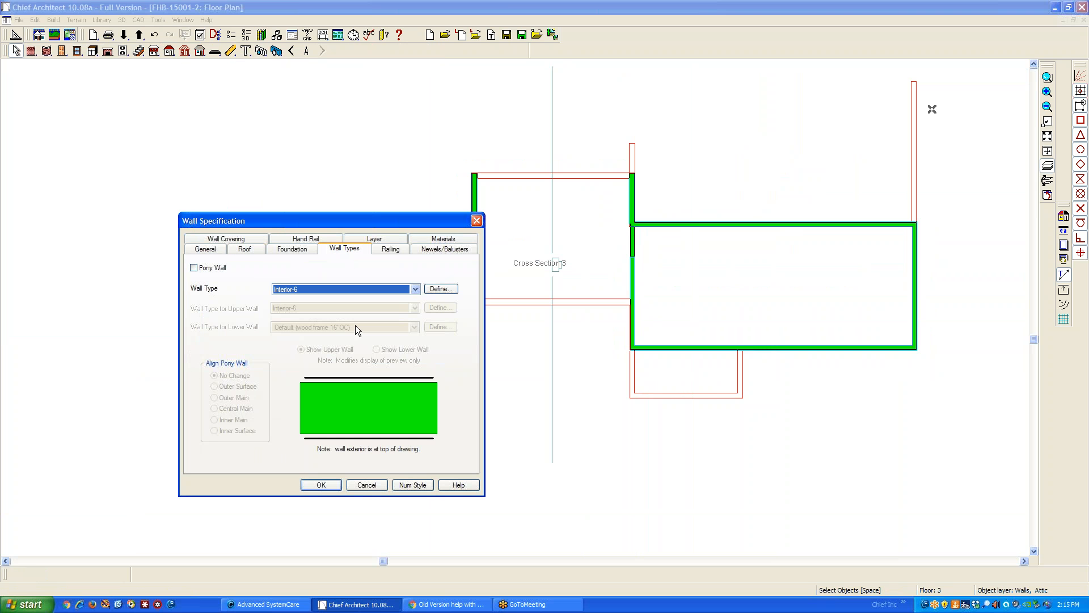
left_click(411, 292)
left_click(411, 292)
left_click(412, 291)
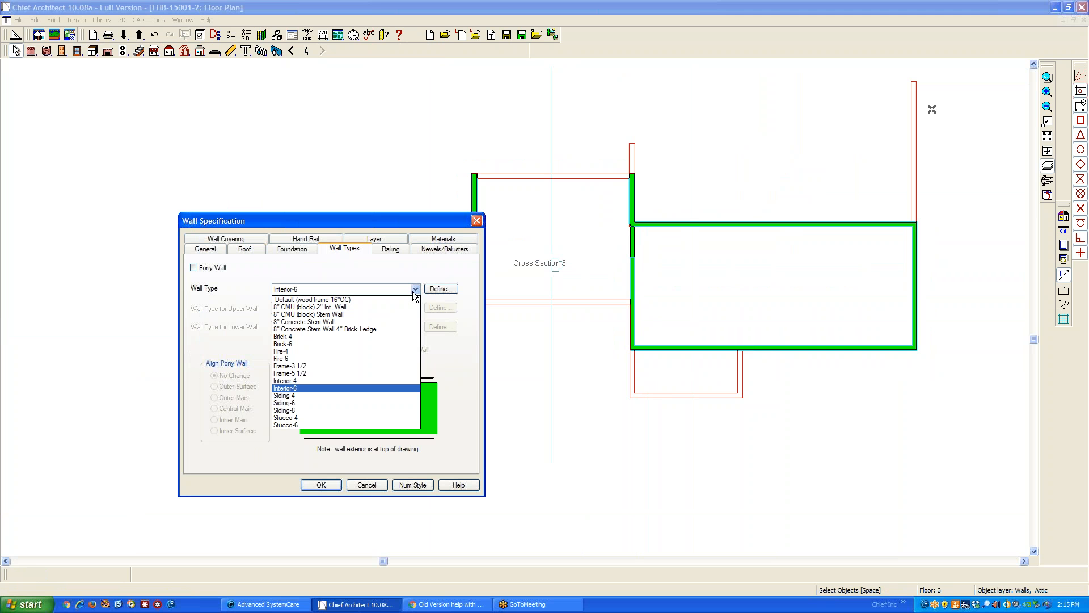
left_click(355, 401)
left_click(319, 485)
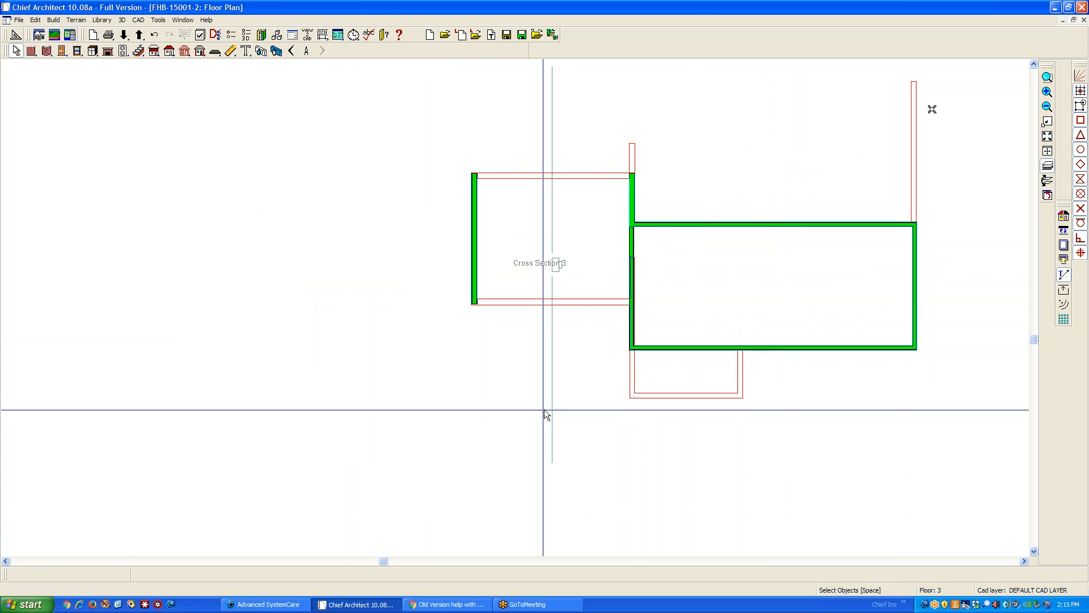
Reopen the specification of the same attic wall and review its layer, wall type and general options
scroll(643, 319, "up", 2)
scroll(643, 319, "up", 1)
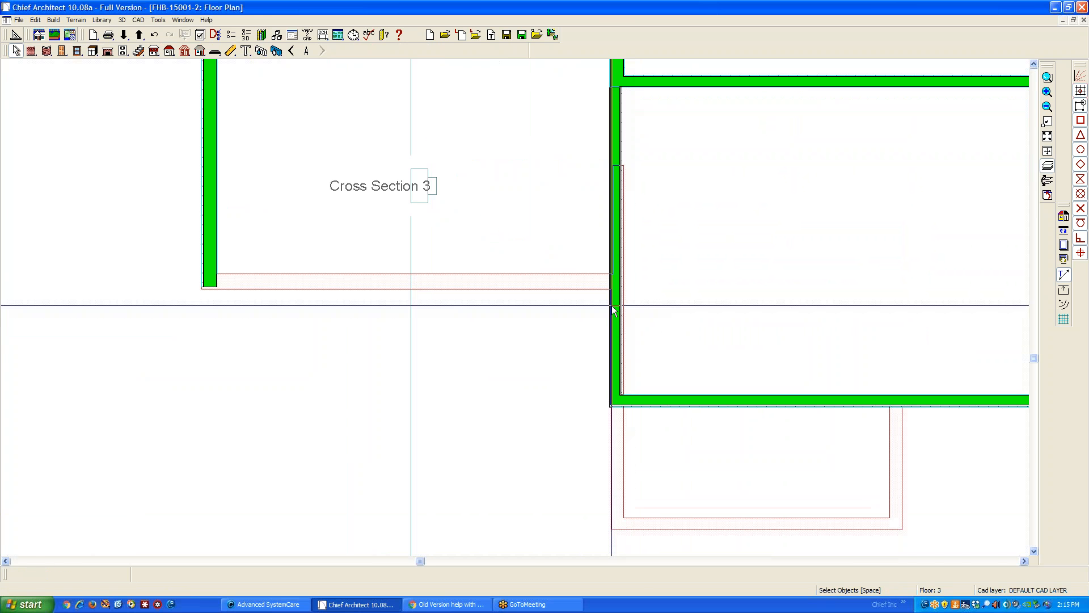
left_click(614, 307)
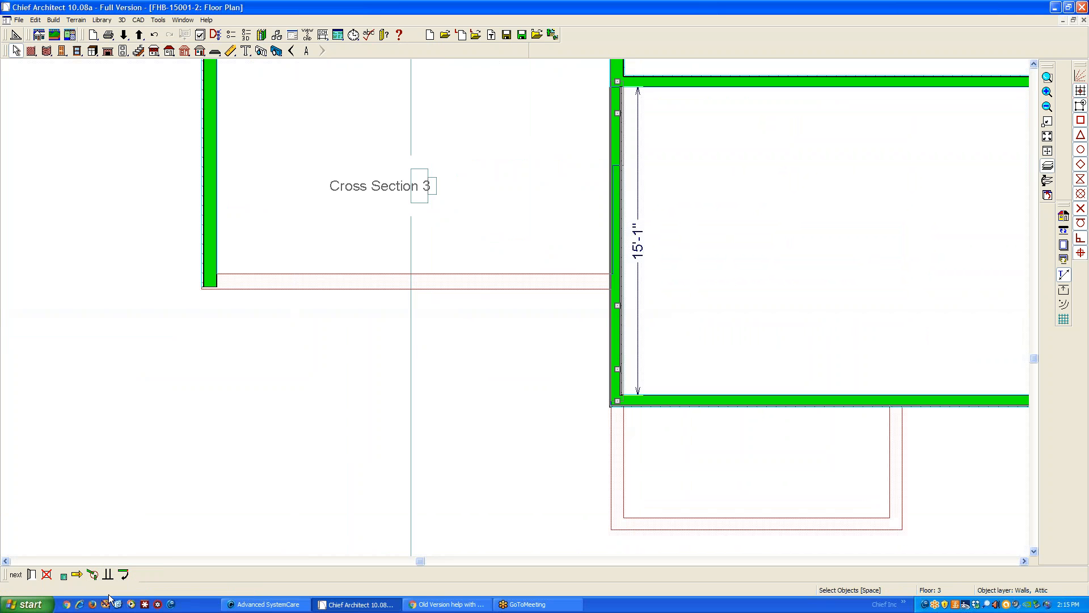
left_click(32, 572)
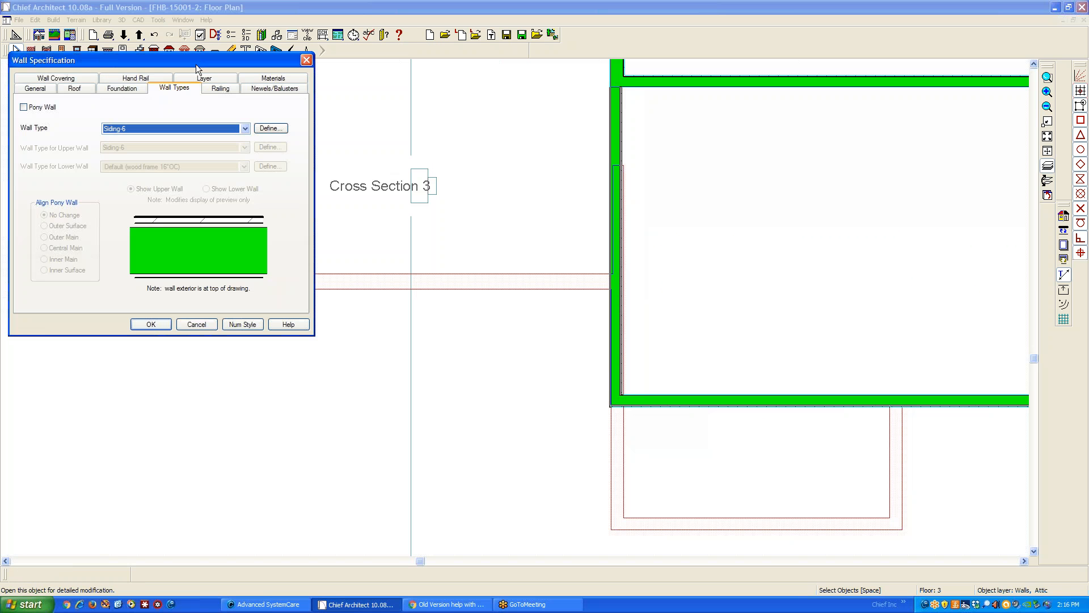
left_click_drag(197, 66, 384, 244)
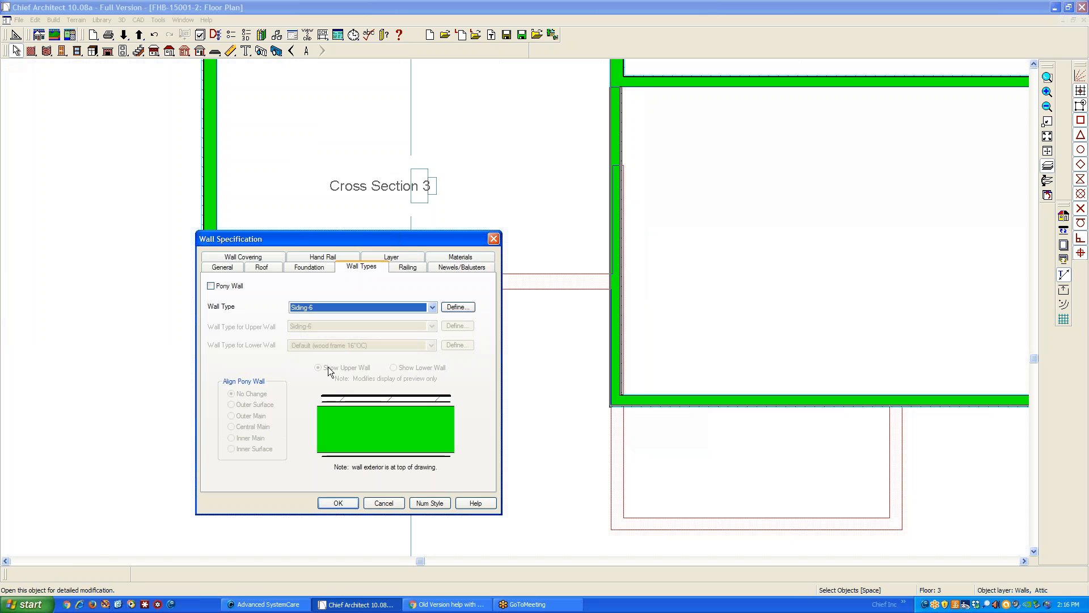
left_click(367, 259)
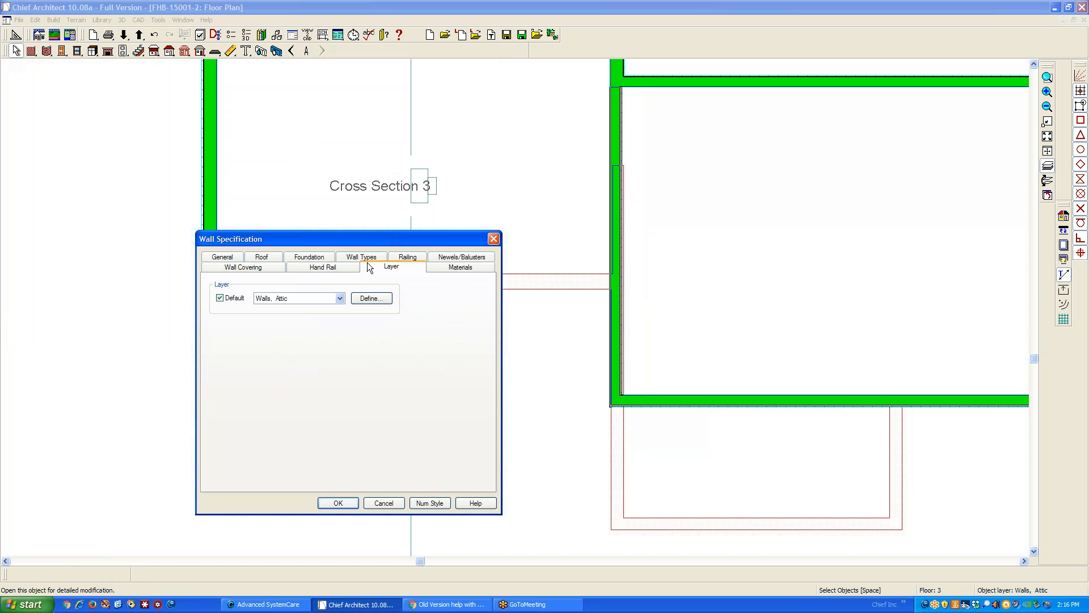
left_click(359, 260)
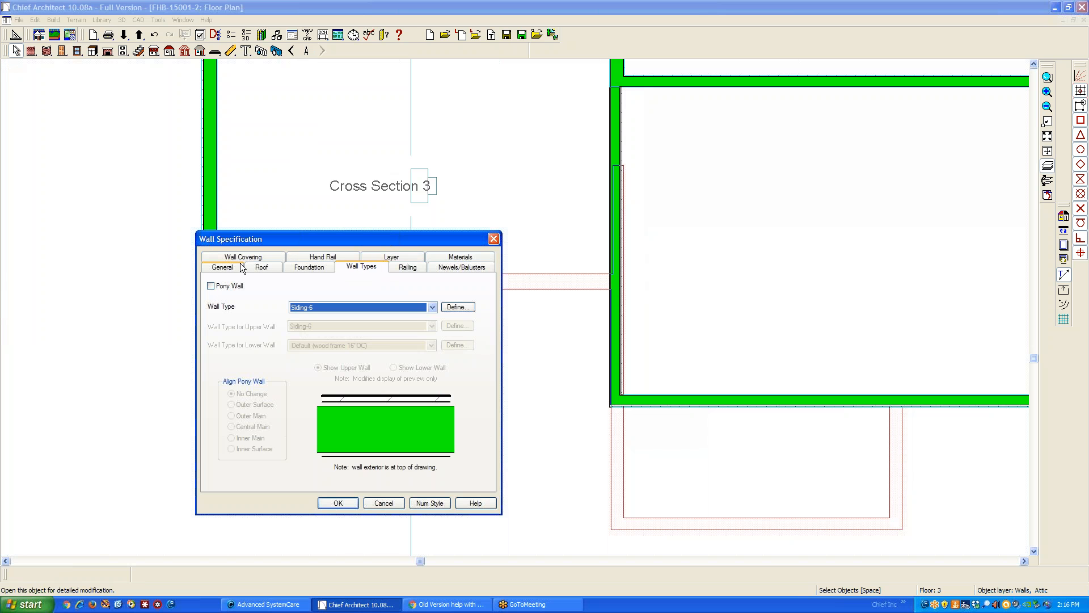
left_click(222, 267)
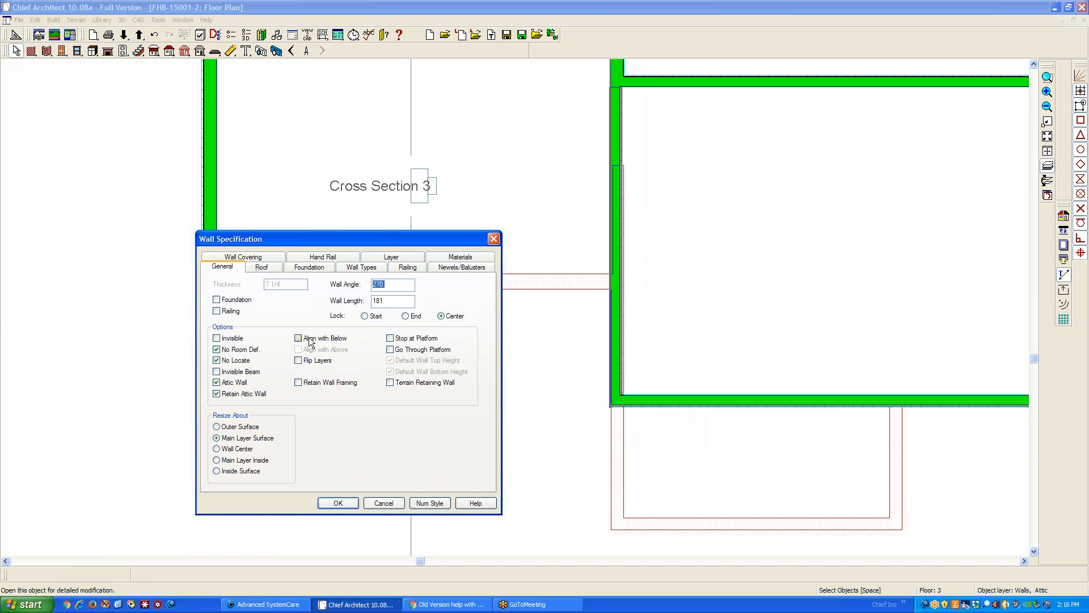
Close the wall specification without changes and delete the attic wall between the left wing and the main block
left_click(385, 503)
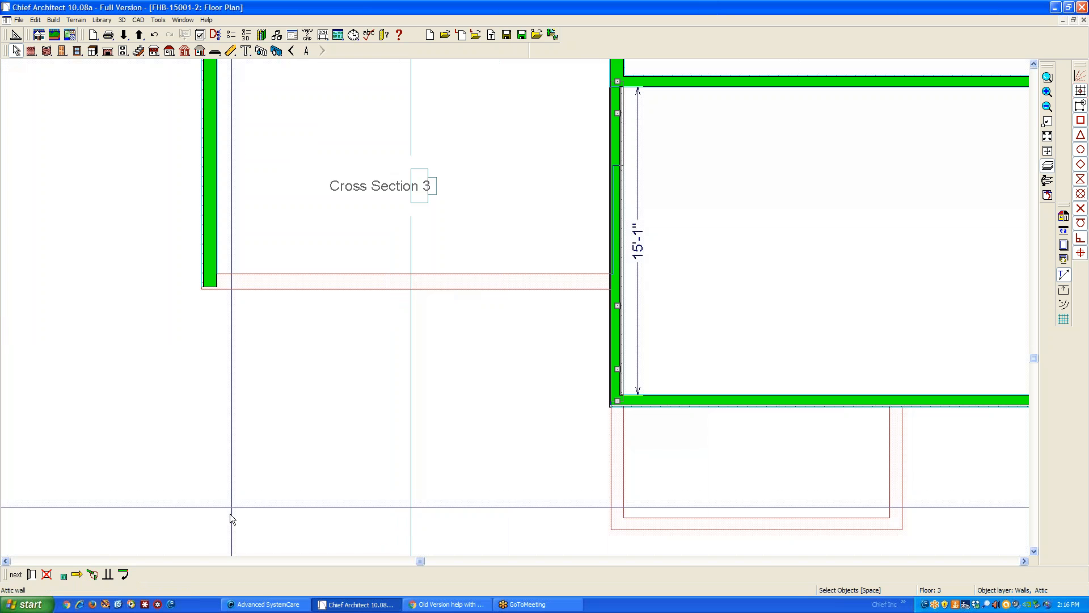
left_click(618, 303)
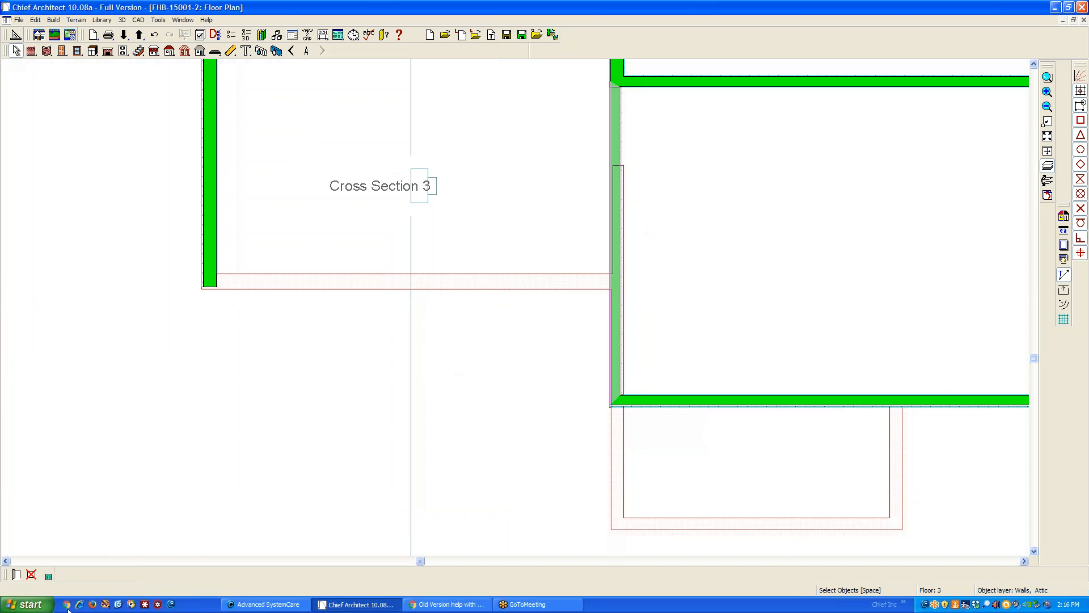
left_click(618, 174)
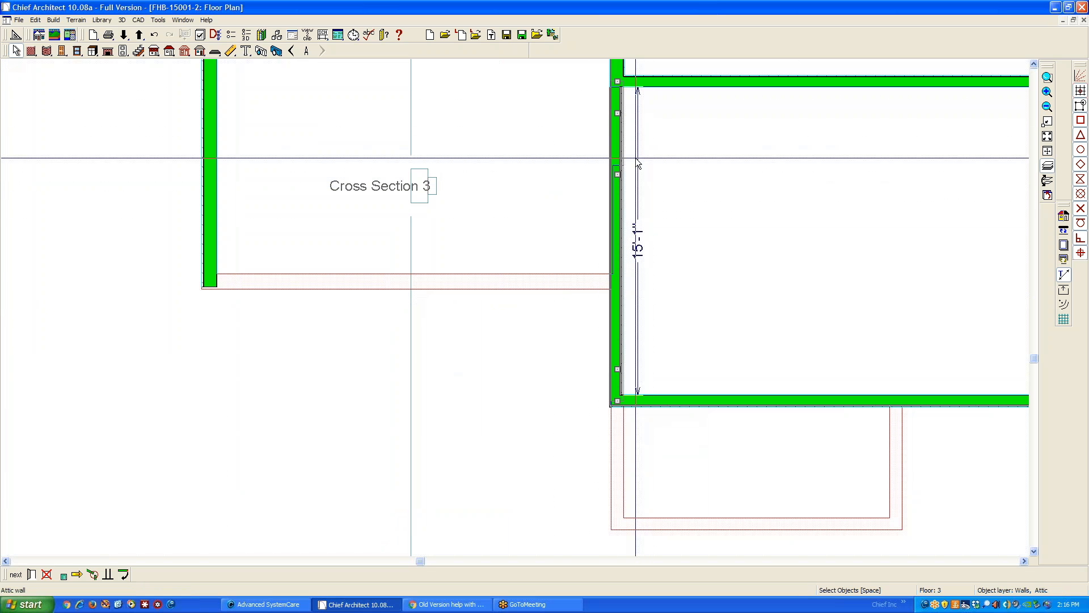
left_click(618, 142)
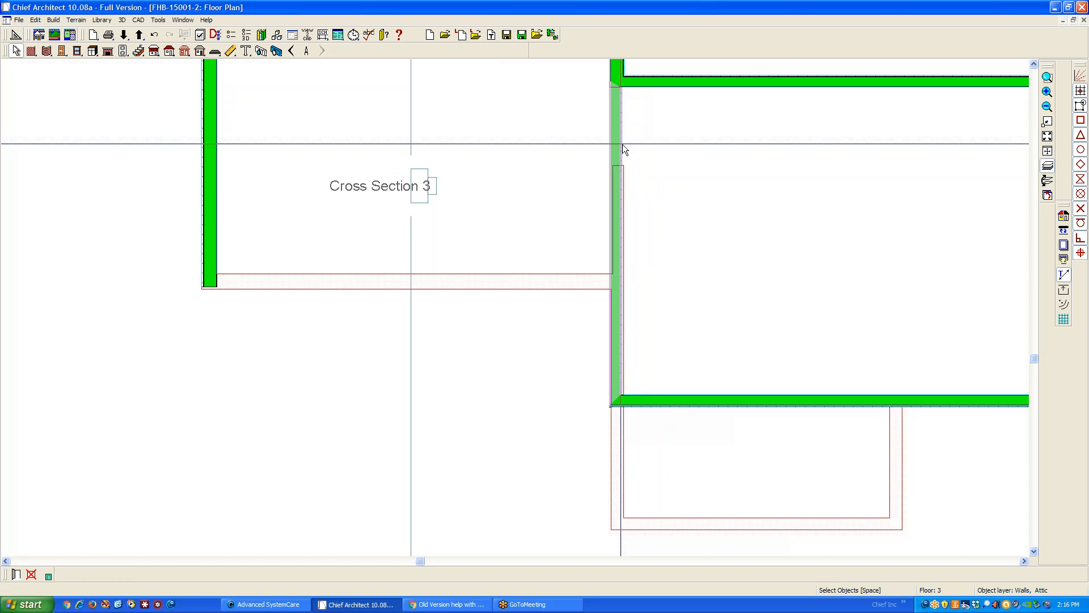
scroll(624, 145, "down", 1)
scroll(624, 145, "down", 2)
left_click(632, 144)
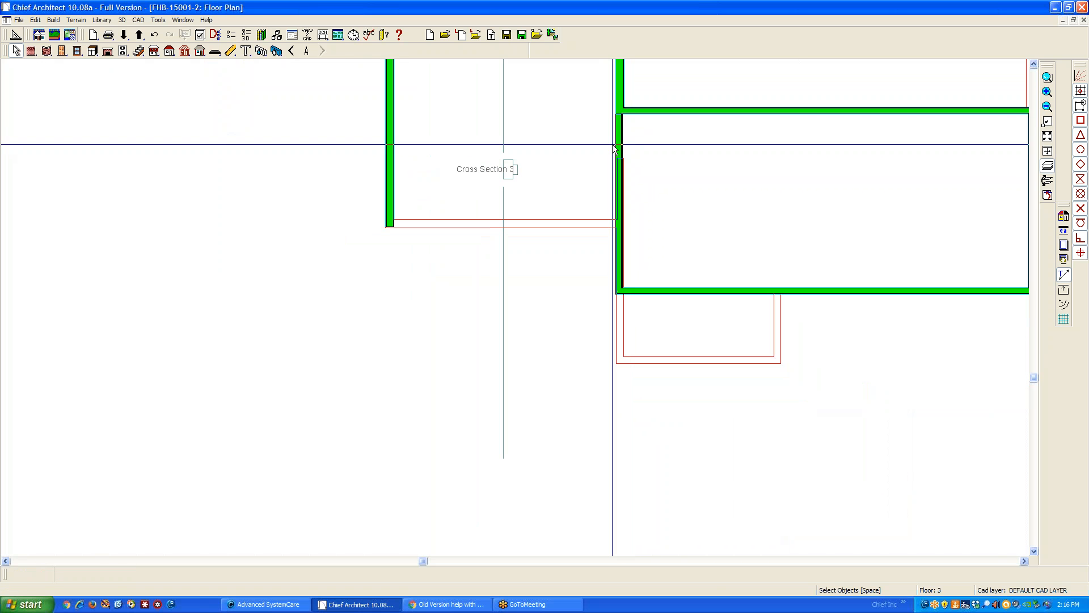
right_click(620, 137)
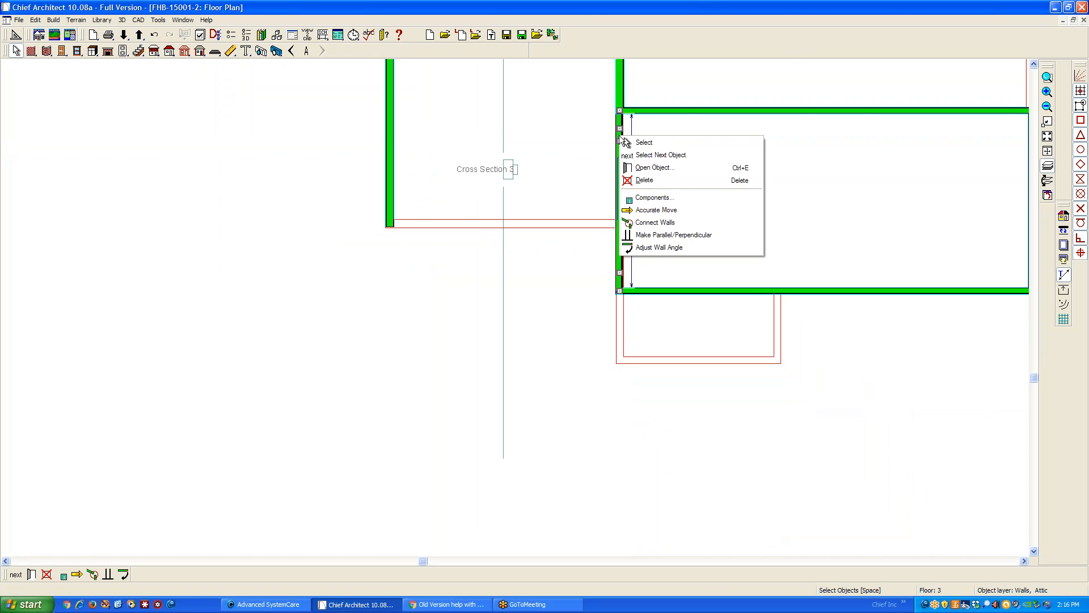
left_click(671, 248)
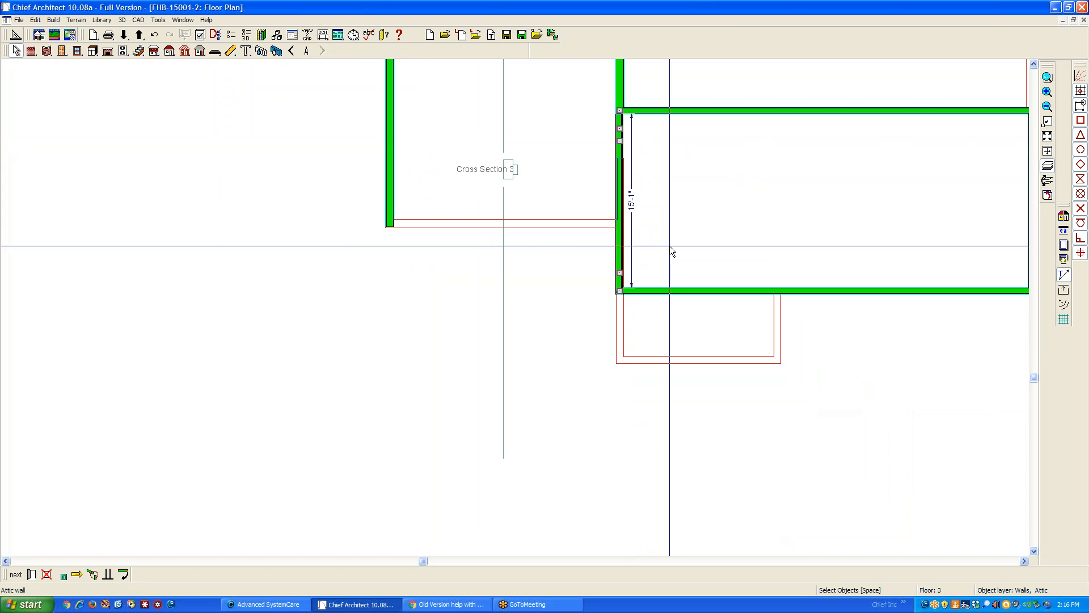
right_click(621, 204)
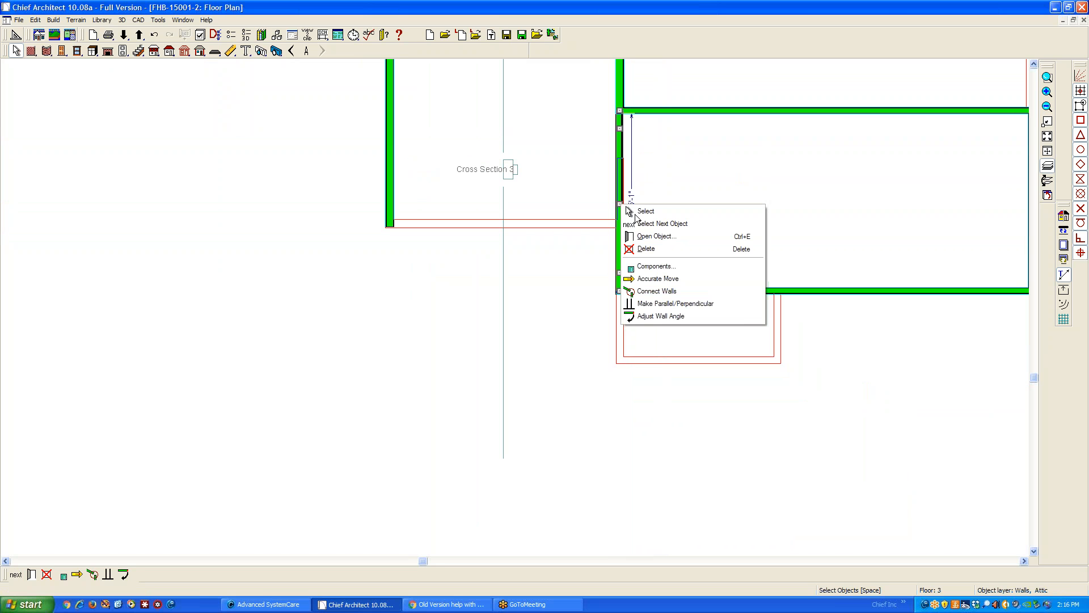
left_click(646, 249)
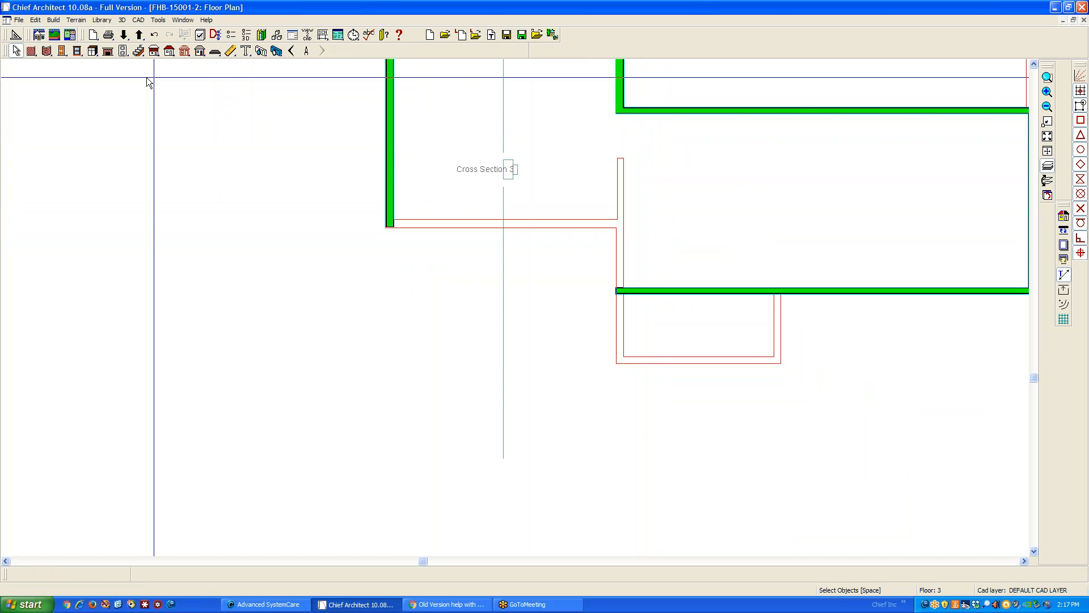
Draw a new vertical exterior wall about 149 inches long on floor 3, starting at the upper corner of the deleted attic wall
left_click(33, 52)
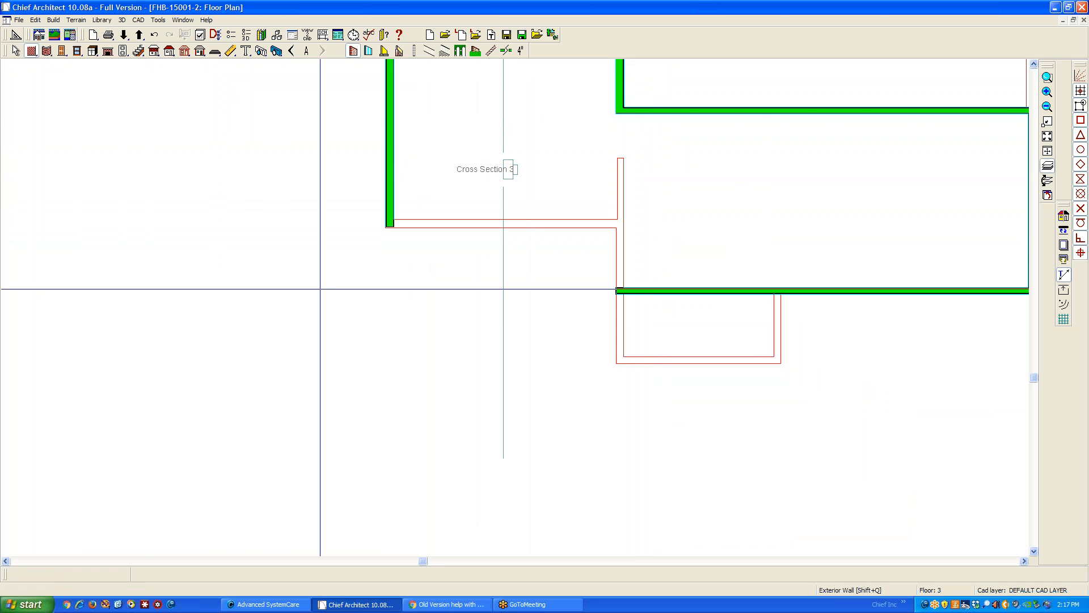
scroll(623, 105, "up", 1)
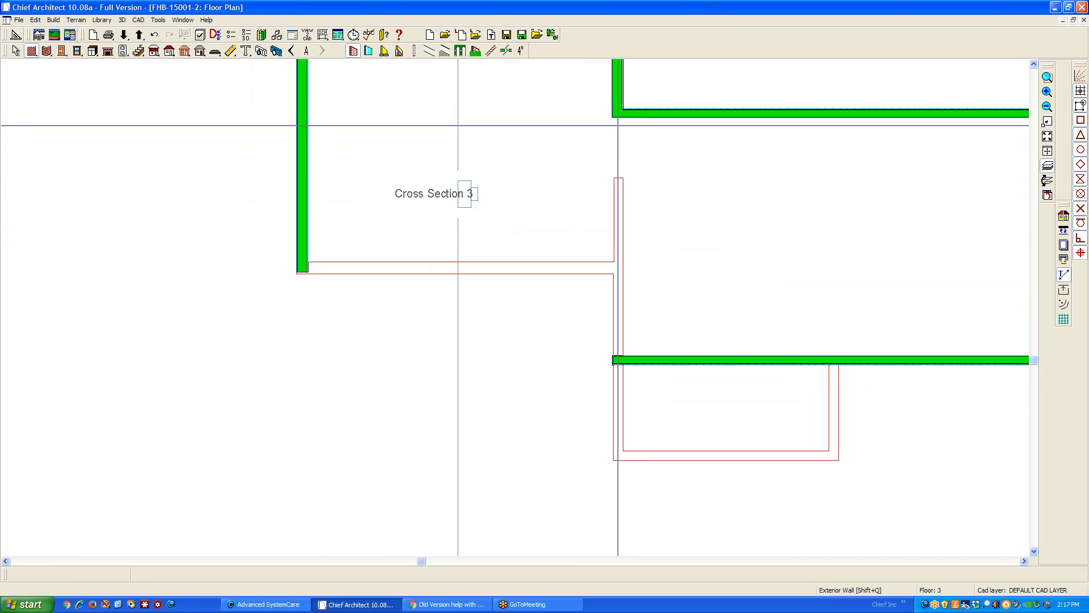
left_click_drag(623, 110, 618, 308)
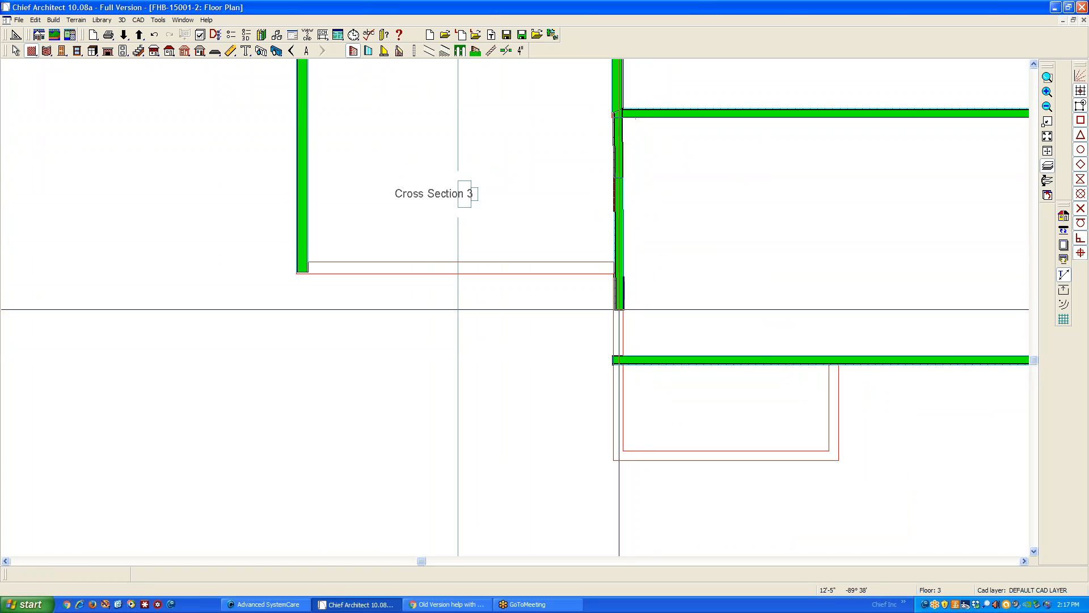
Straighten the new exterior wall by setting its wall angle to 90 degrees
right_click(619, 248)
left_click(664, 277)
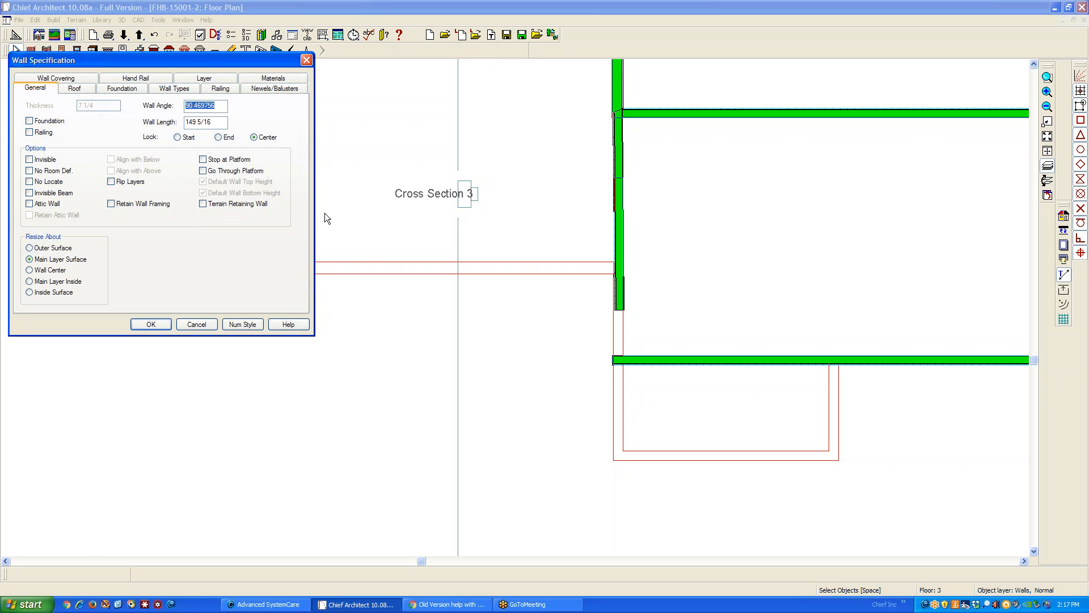
type("90")
left_click(149, 324)
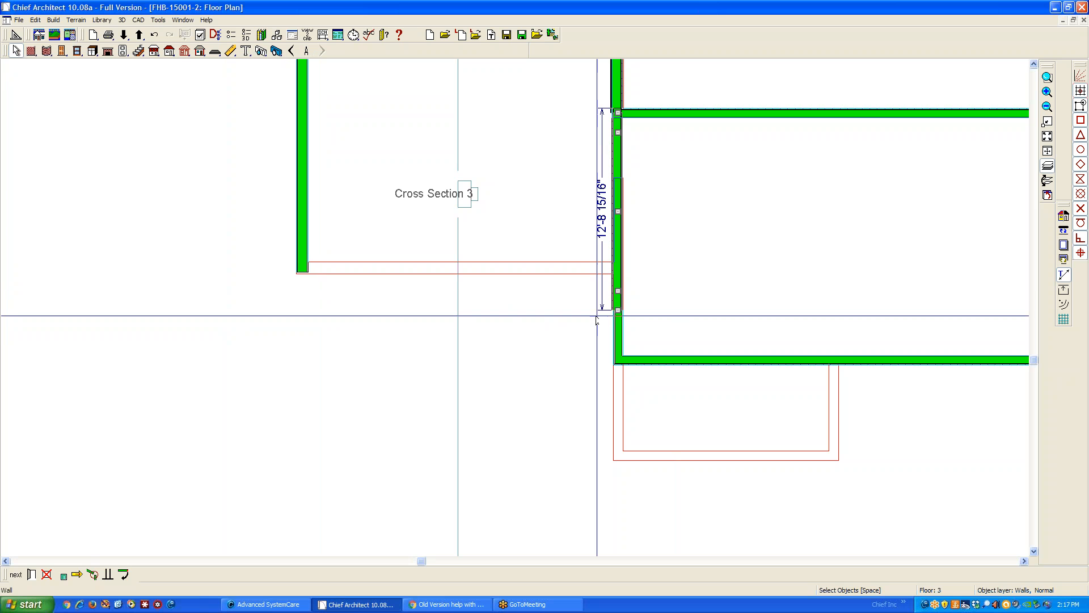
Delete the short wall piece below the new exterior wall and extend the new wall to meet the front horizontal wall at the corner
left_click(620, 316)
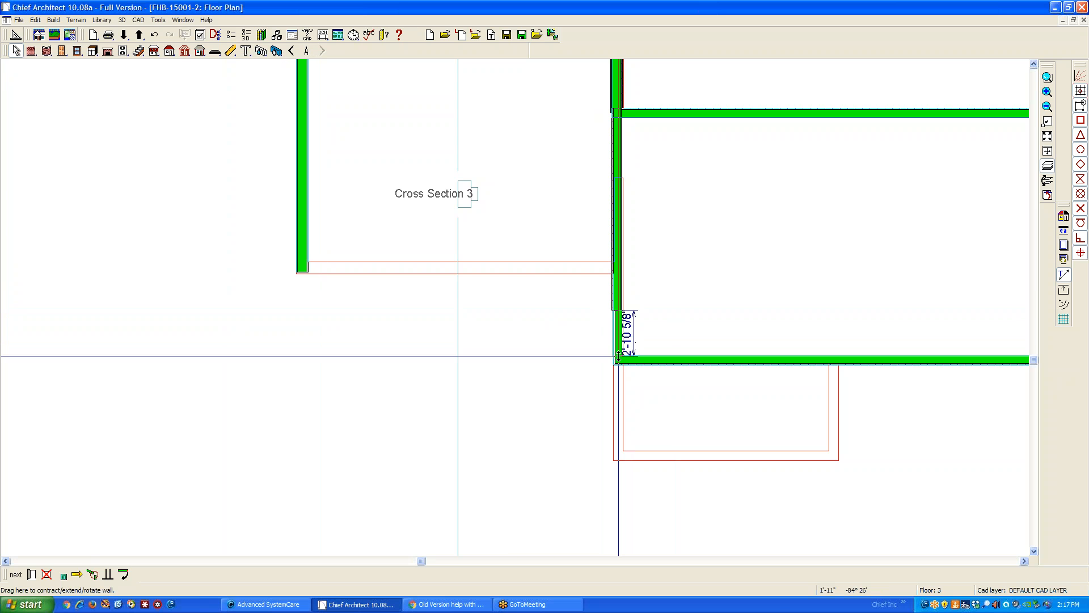
key("Delete")
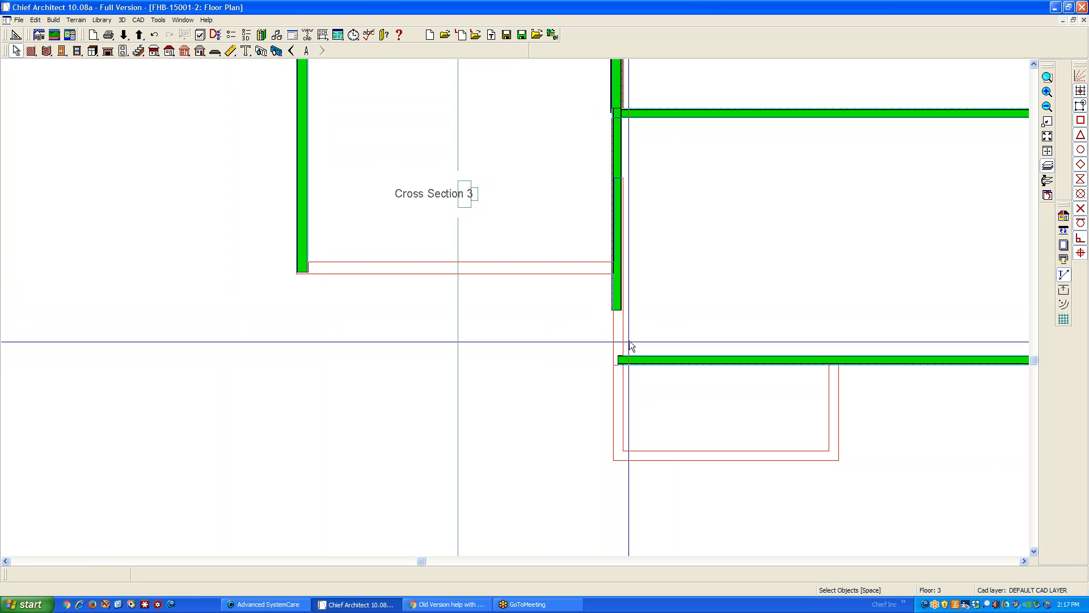
left_click(619, 306)
left_click_drag(620, 310, 620, 351)
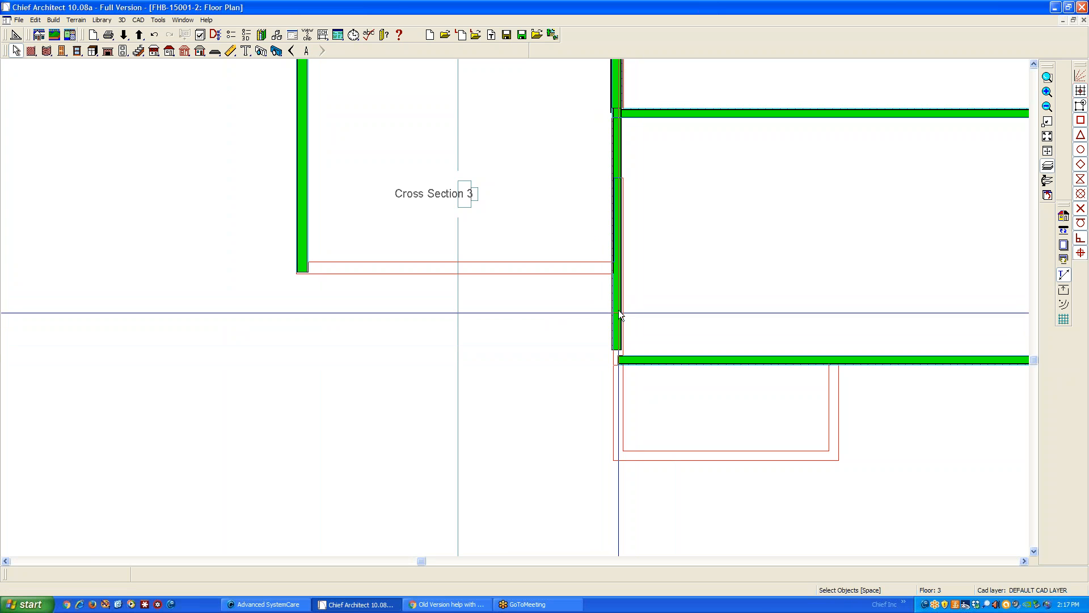
left_click(617, 284)
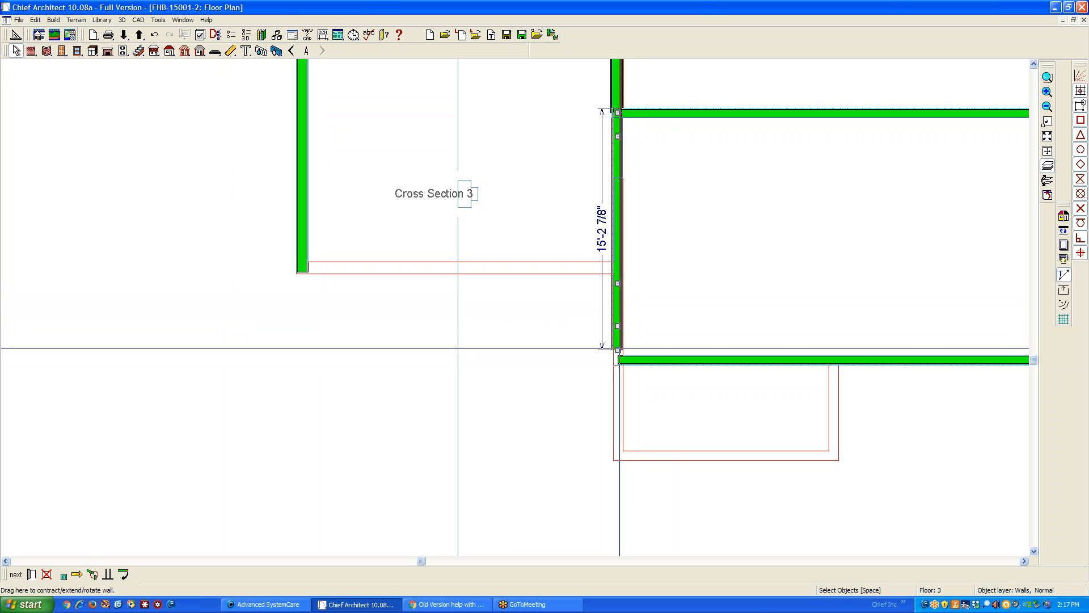
mouse_move(618, 350)
left_mouse_down()
mouse_move(618, 431)
mouse_move(618, 363)
left_mouse_up()
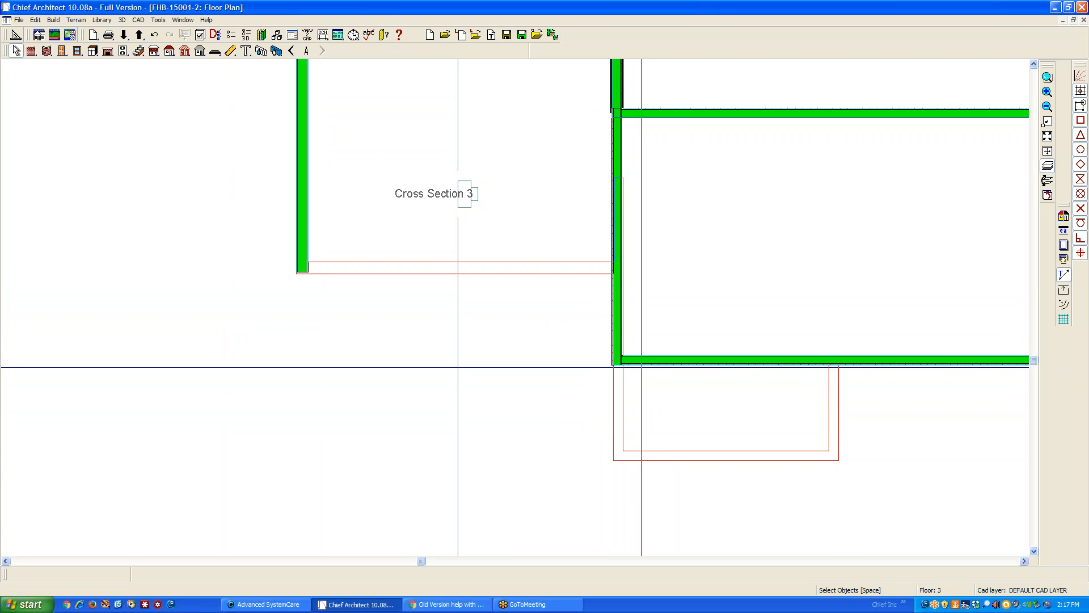
Inspect the wall area under the main gable in the cross section, and close that view
key("ctrl+Tab")
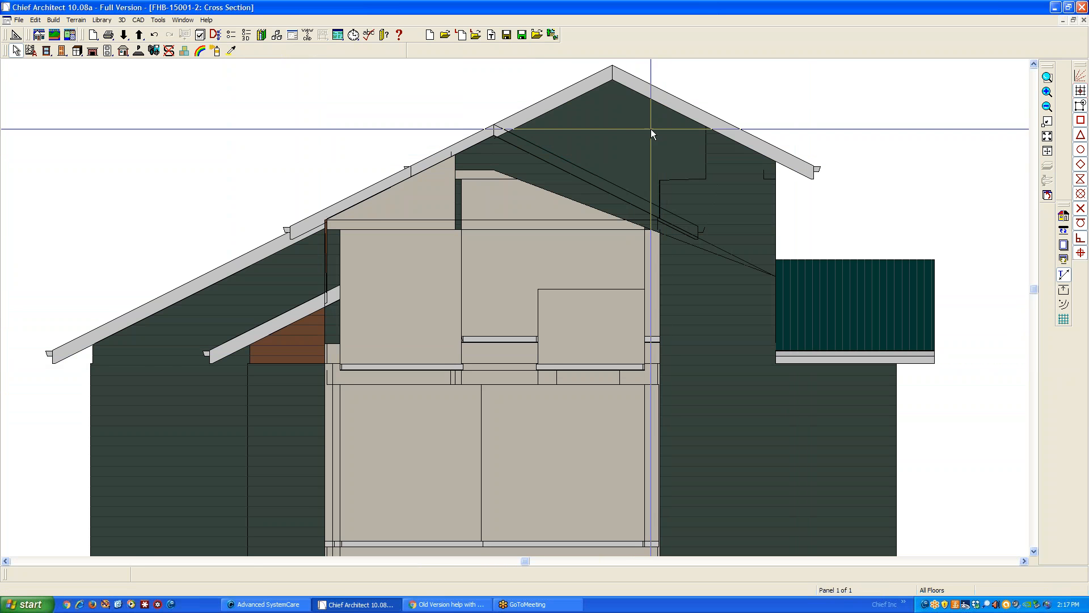
scroll(653, 129, "down", 1)
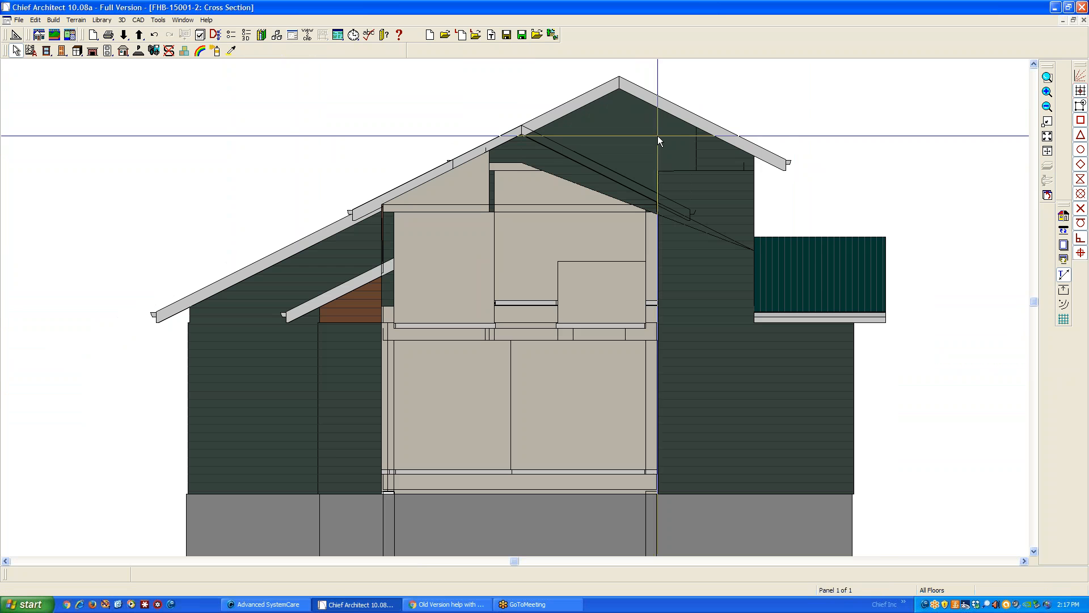
left_click(1084, 21)
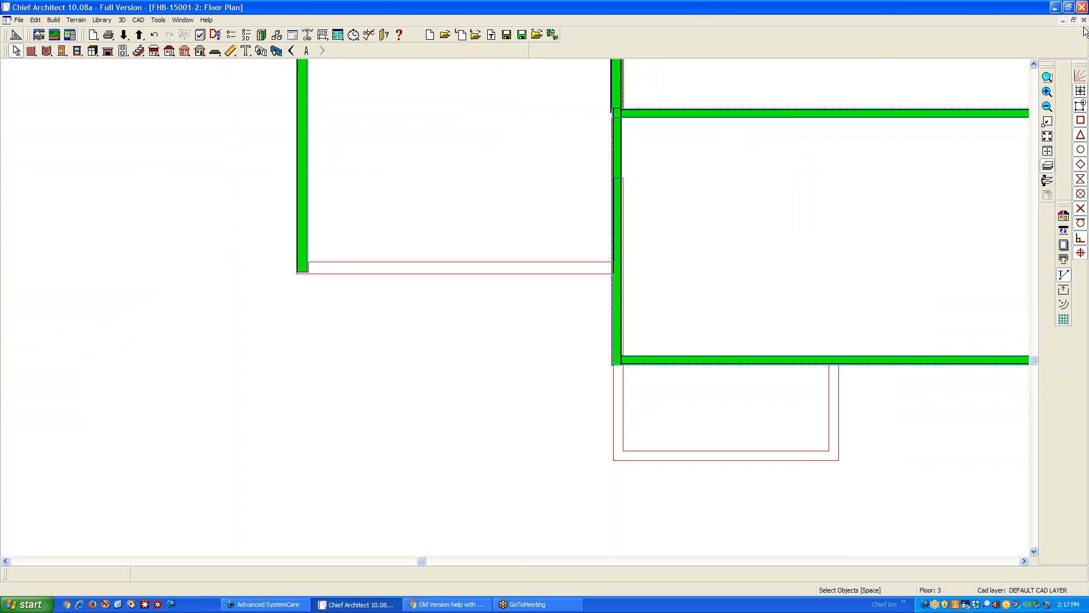
Go down to floor 2, create a rendered full overview, and examine the roof and wall intersections from several sides
left_click(292, 52)
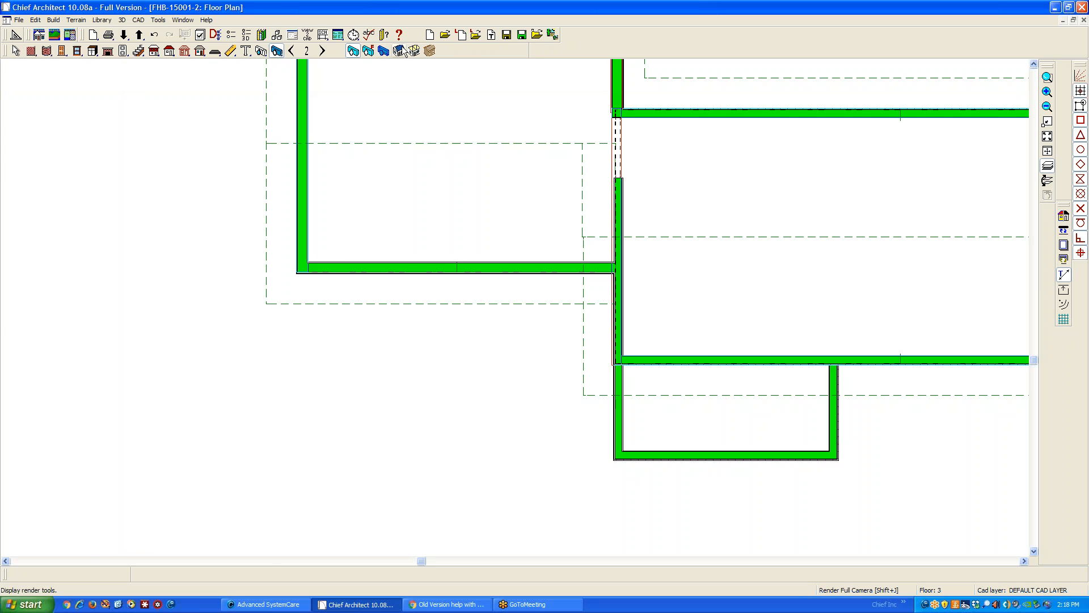
left_click(399, 51)
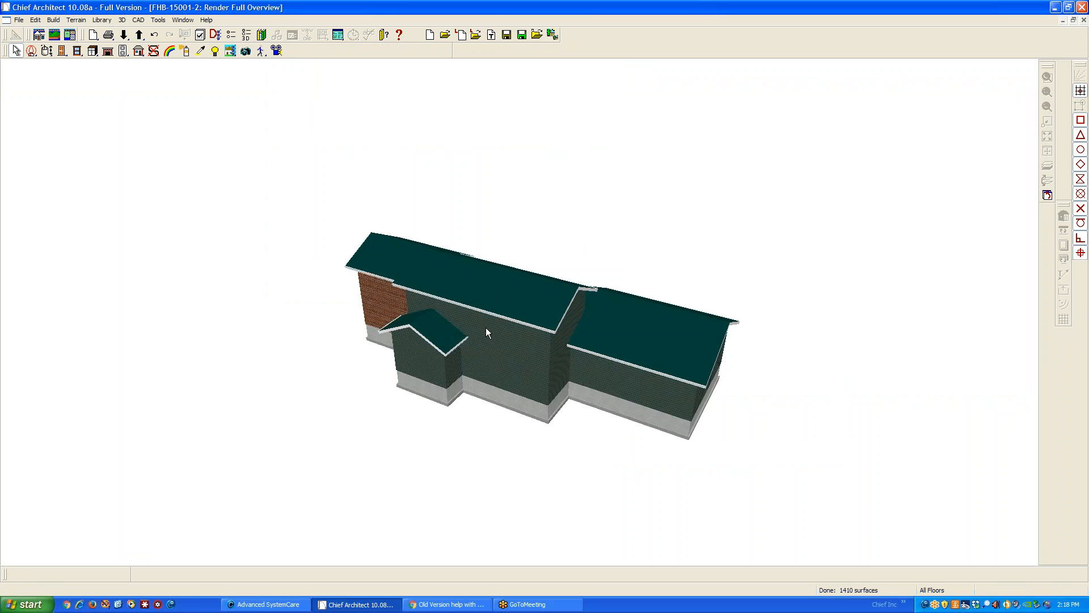
left_click(47, 50)
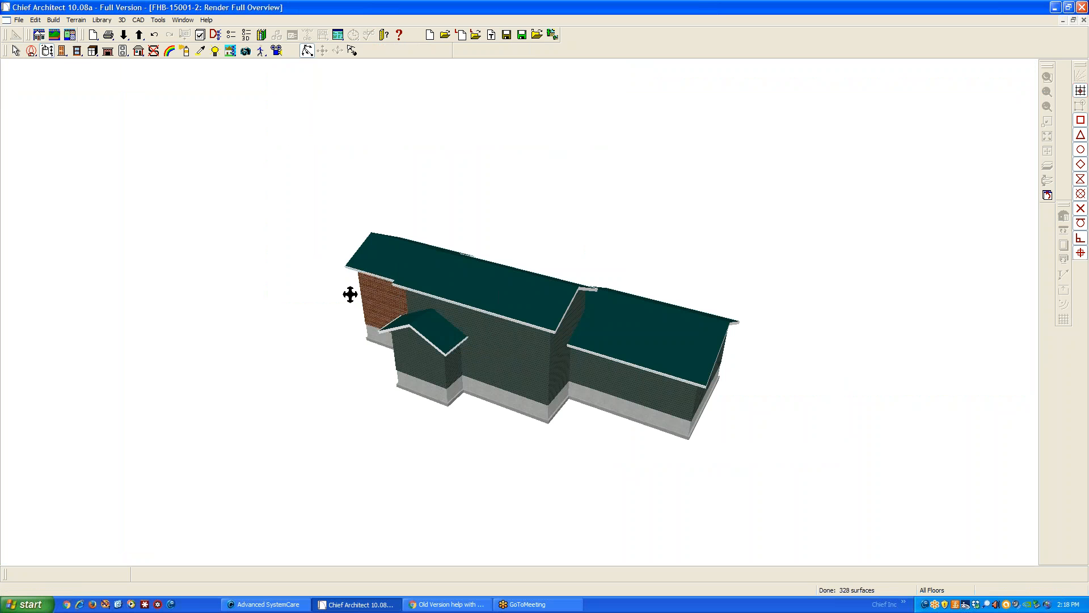
left_click_drag(345, 293, 345, 317)
left_click_drag(517, 304, 319, 307)
left_click_drag(483, 319, 463, 341)
scroll(553, 346, "up", 1)
scroll(554, 347, "up", 1)
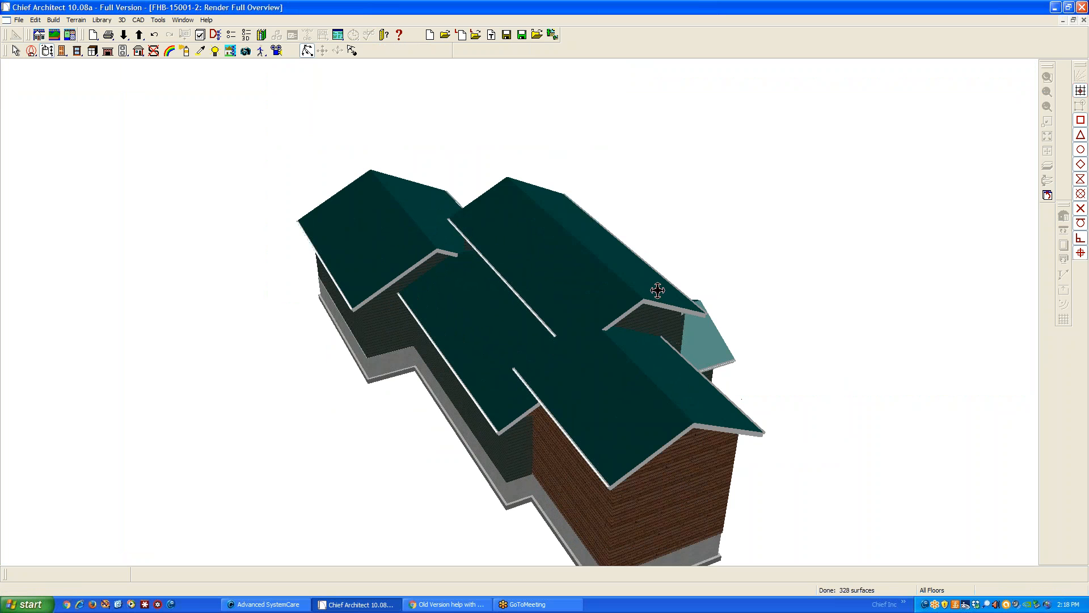
left_click_drag(648, 422, 763, 360)
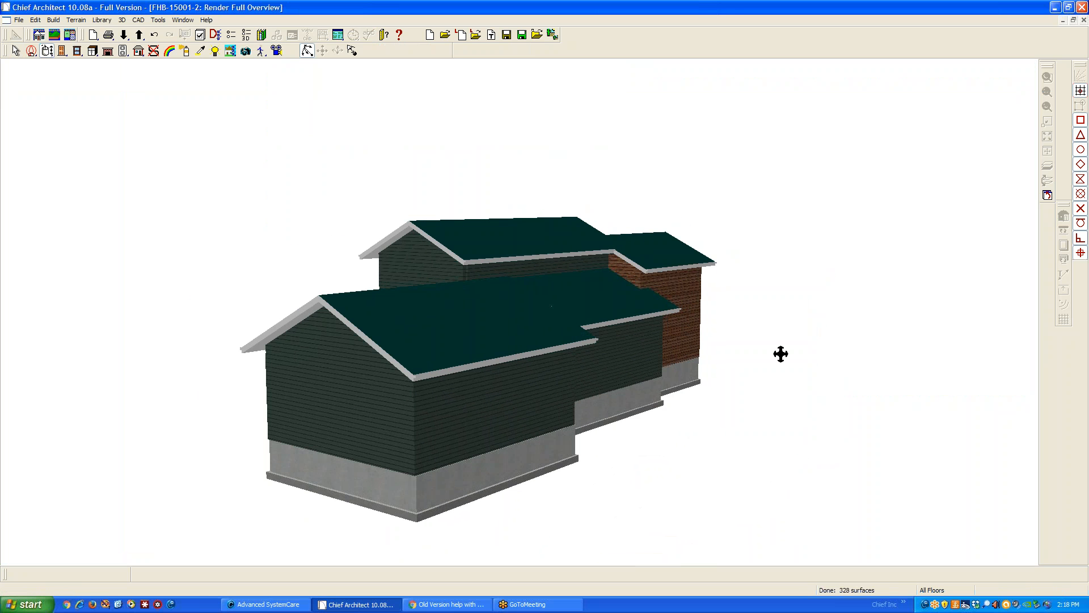